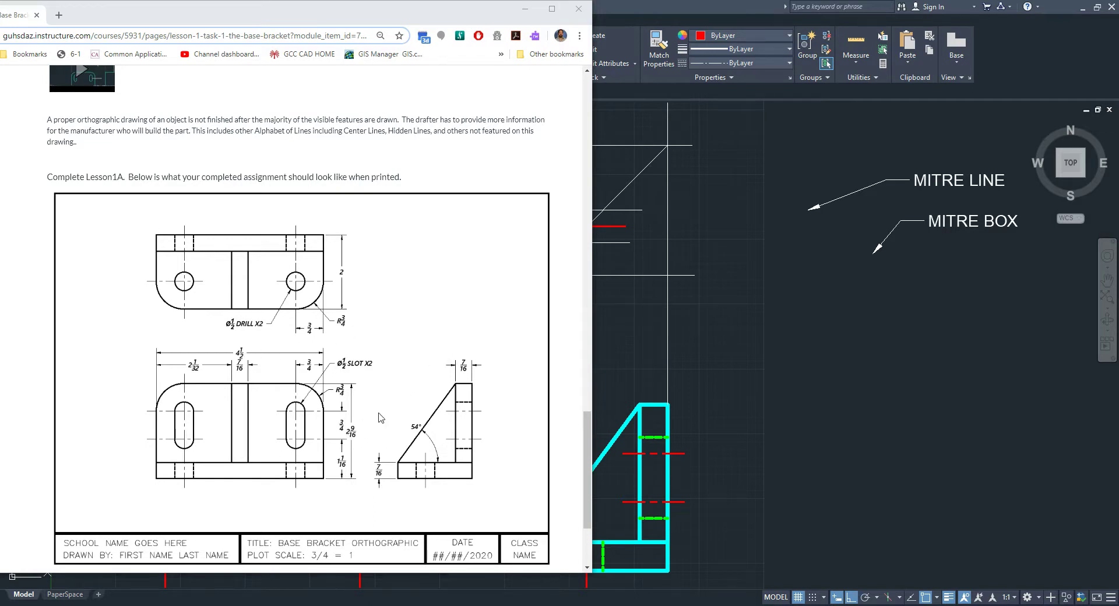
- Open the ASME dimensioning standards link under Reminders and Tips, then go back to the lesson page
scroll(346, 364, "up", 7)
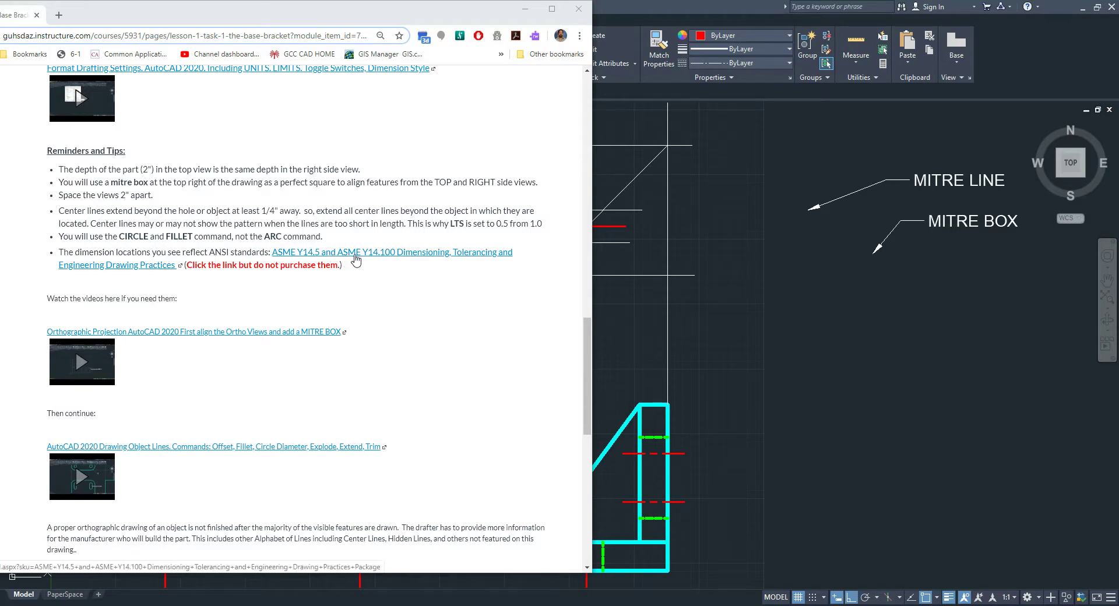
left_click(355, 256)
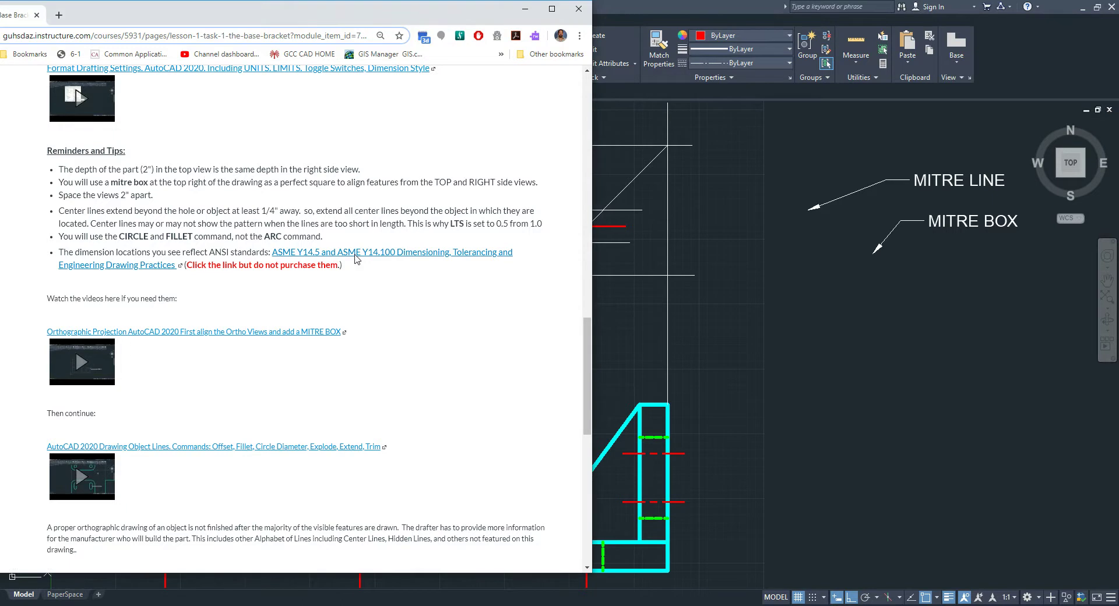
key("alt+Left")
scroll(502, 369, "up", 10)
- Scroll to the lesson title and the completed Base Bracket drawing with its 54° angle and Ø1/2 callouts
scroll(505, 369, "up", 5)
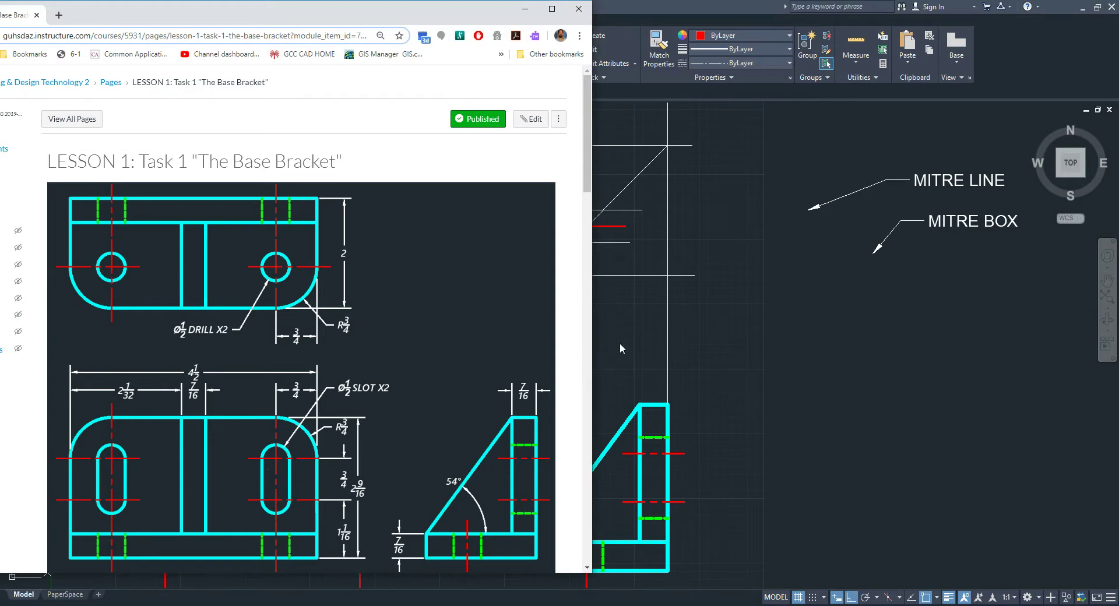
- Bring the Lesson1A bracket drawing forward and make Dimensions the current layer
left_click(607, 360)
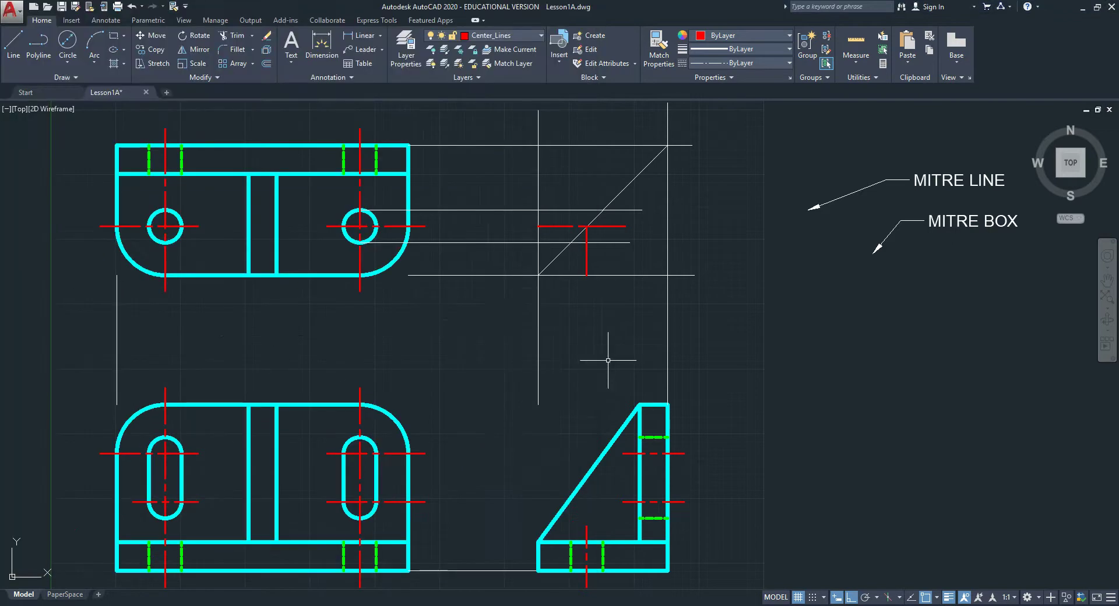
left_click(527, 38)
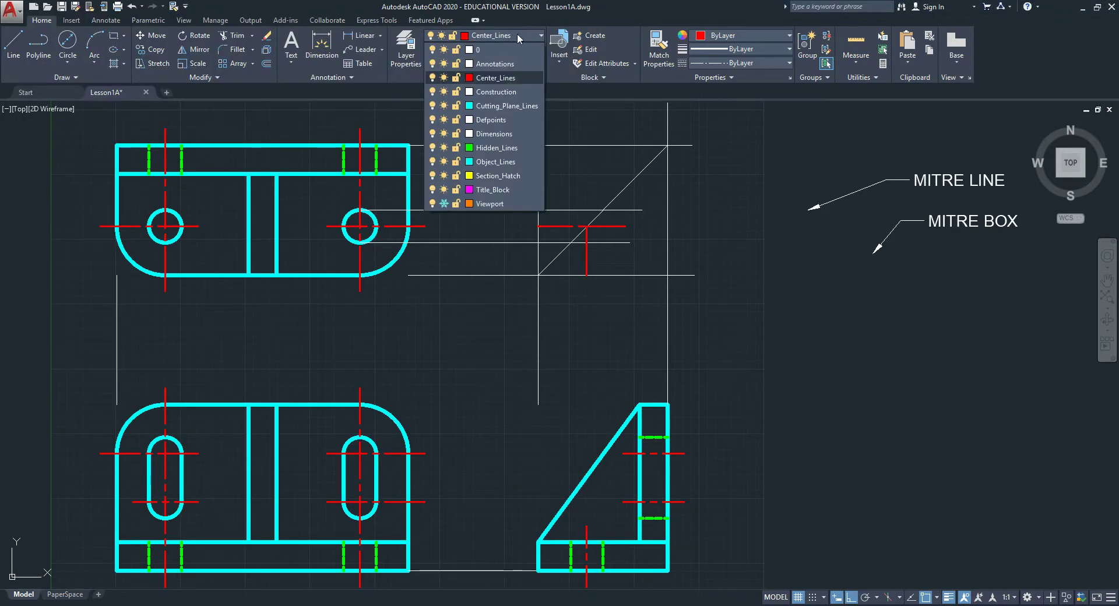
left_click(528, 133)
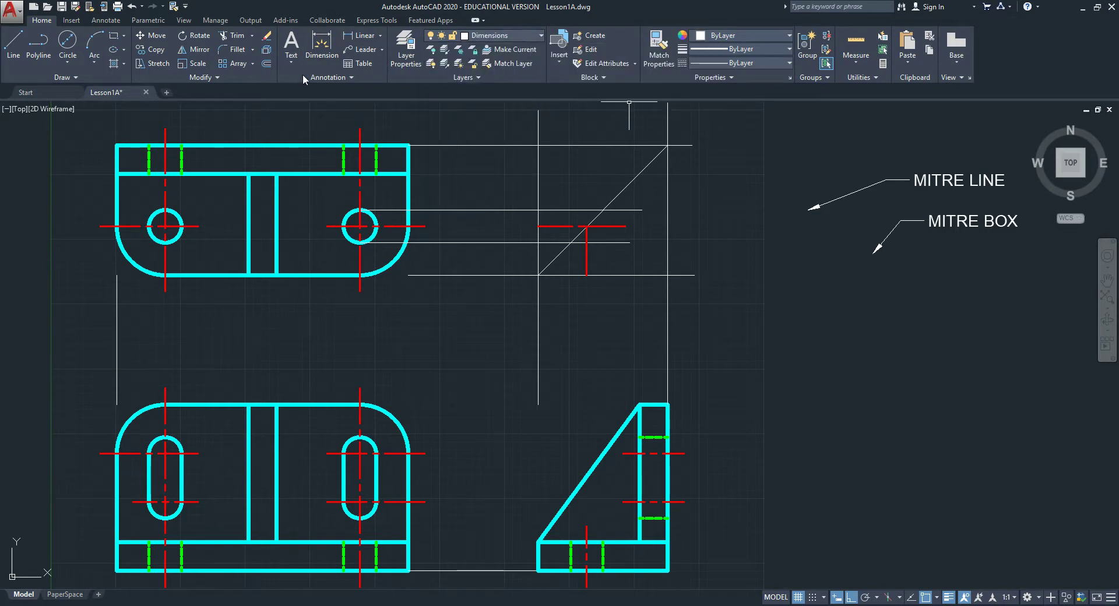
- Check the dimension type list on the Home and Annotate tabs
left_click(381, 36)
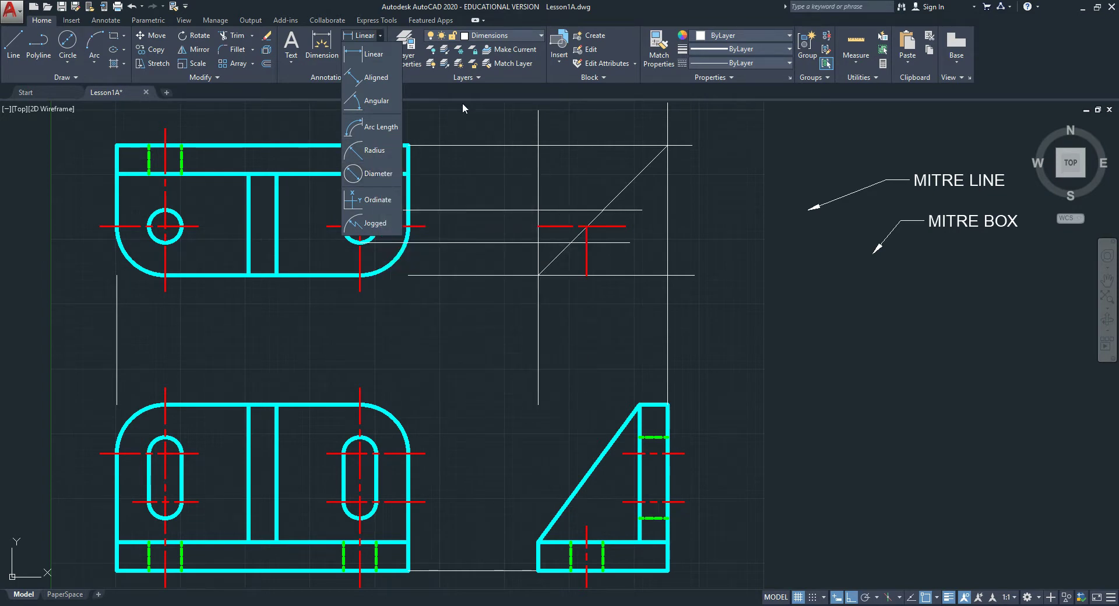
left_click(325, 40)
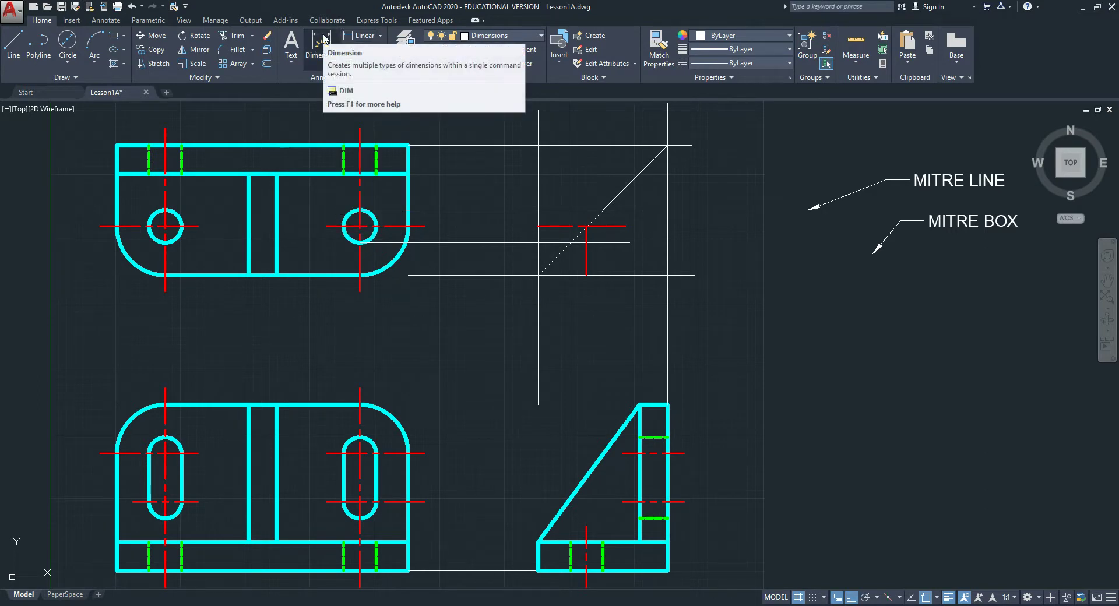
left_click(108, 21)
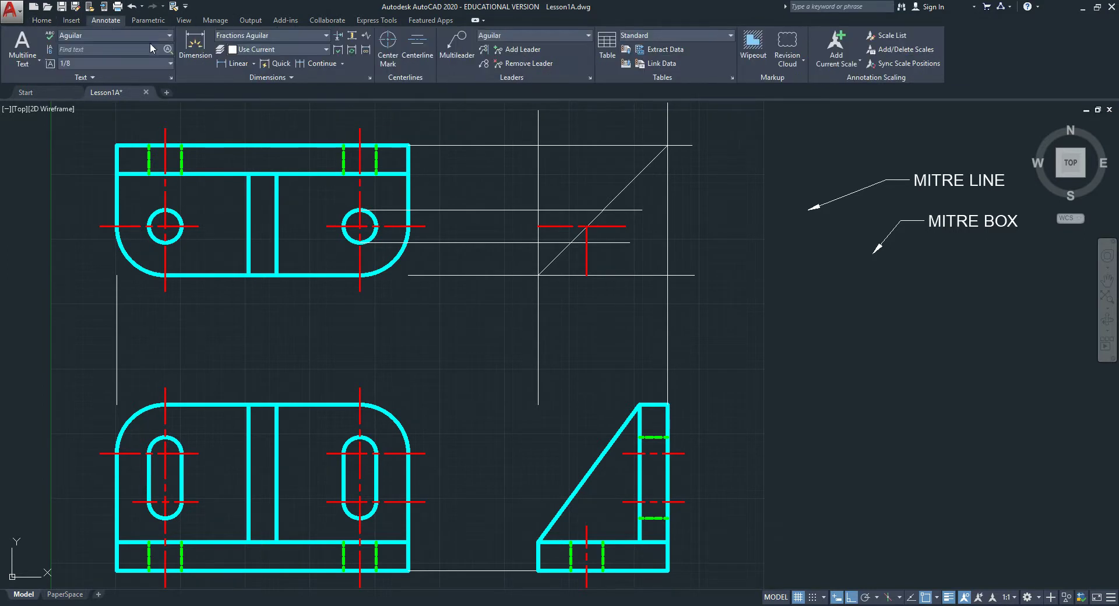
left_click(254, 65)
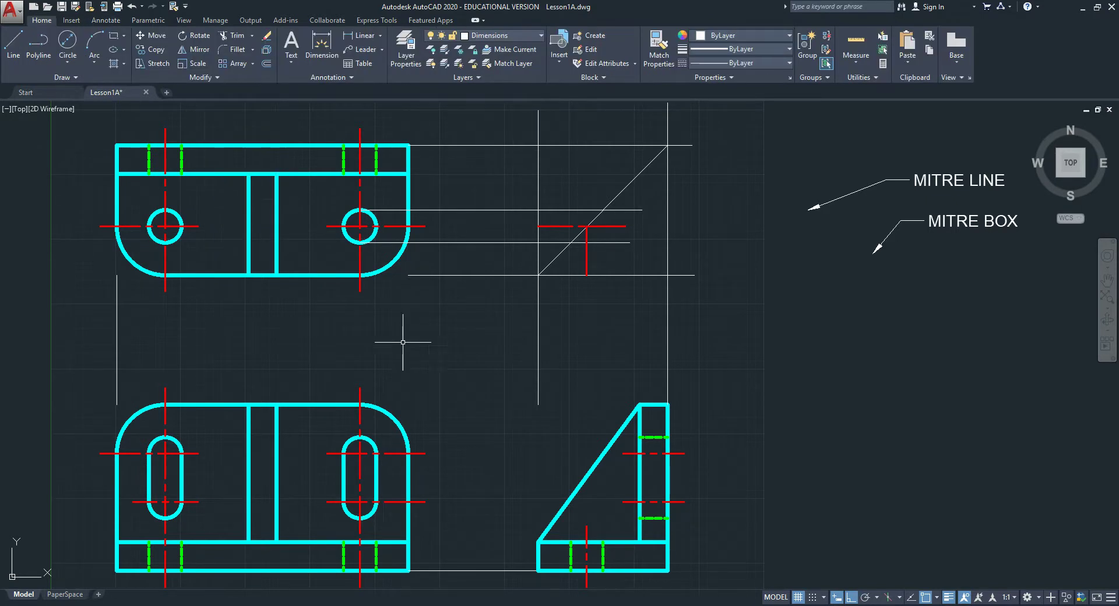
- Add 7/16 linear dimensions across the side view's top and the front view's rib
left_click(363, 40)
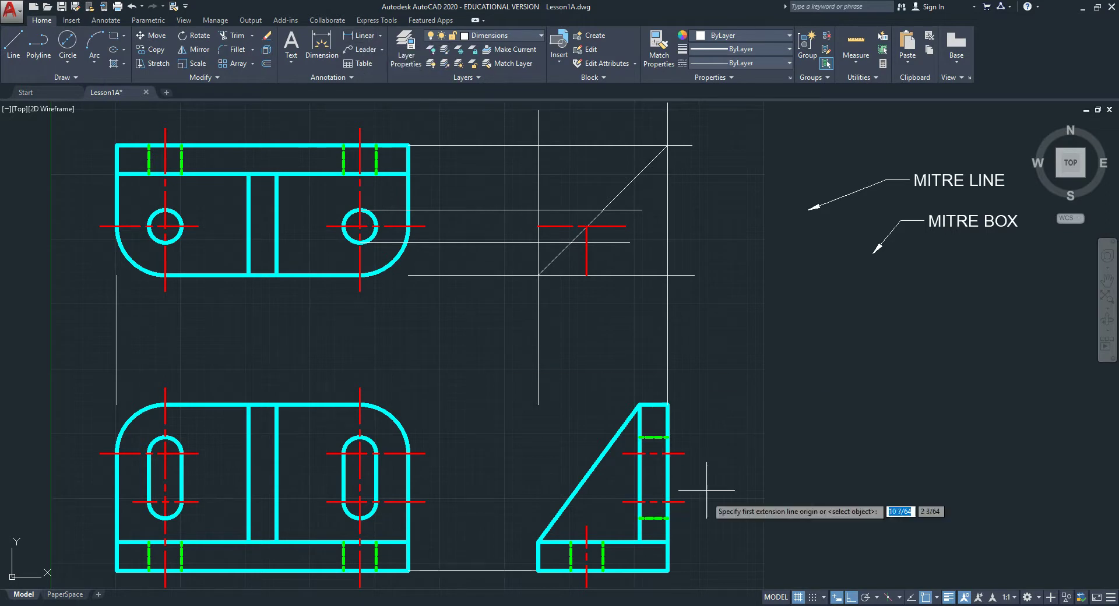
left_click(668, 404)
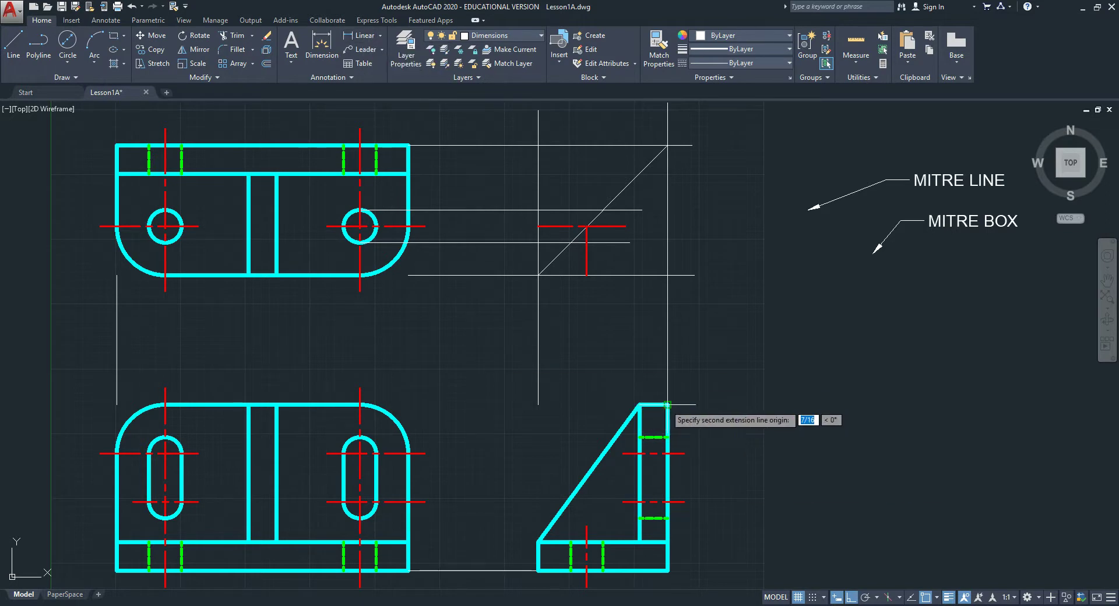
left_click(667, 404)
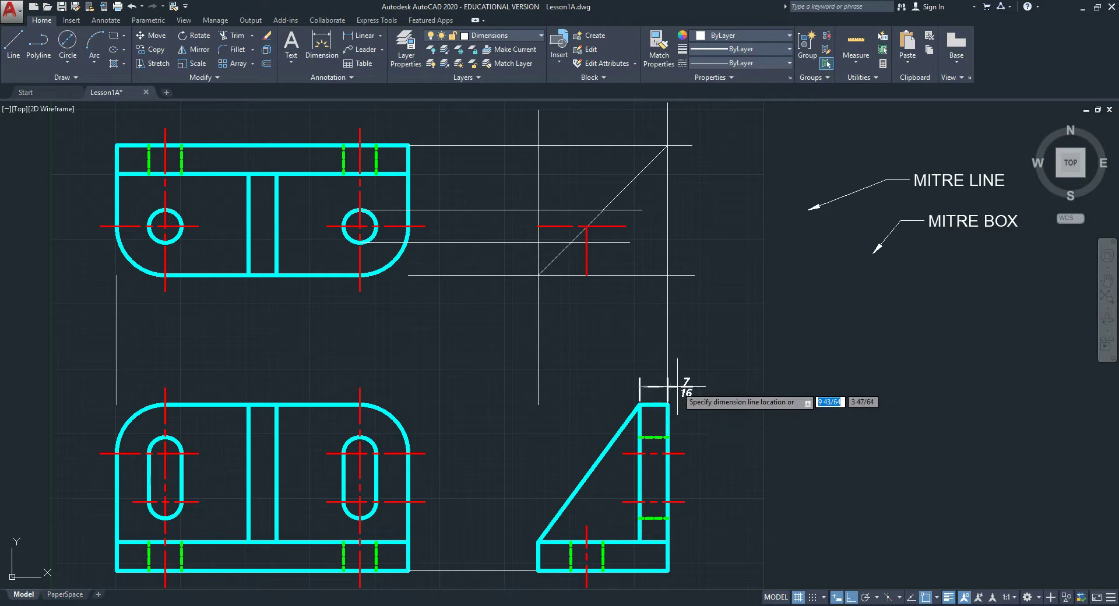
left_click(718, 383)
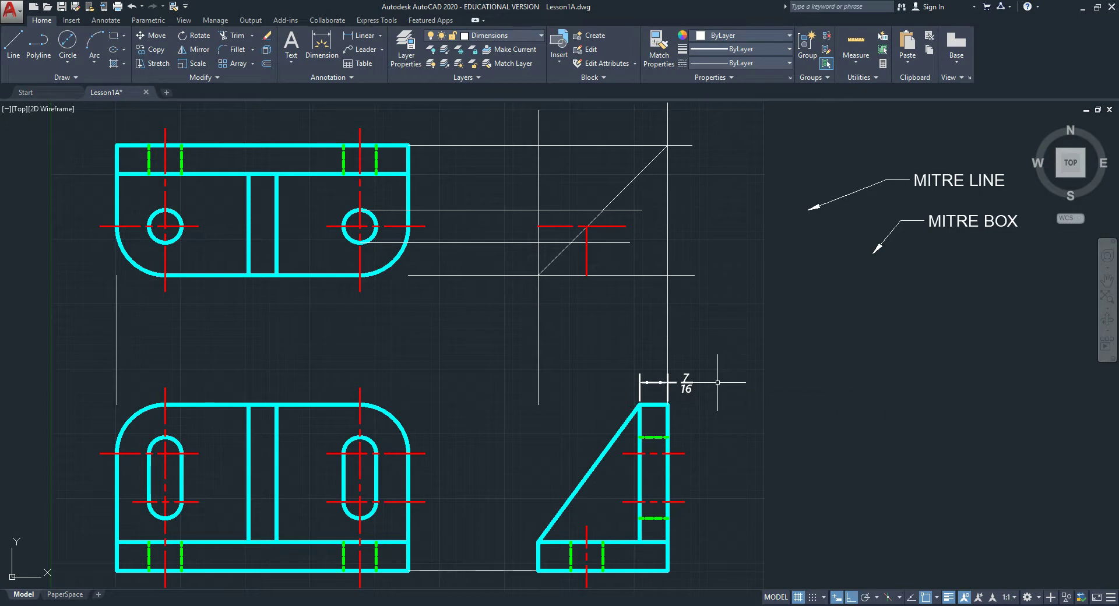
left_click(356, 39)
left_click(276, 404)
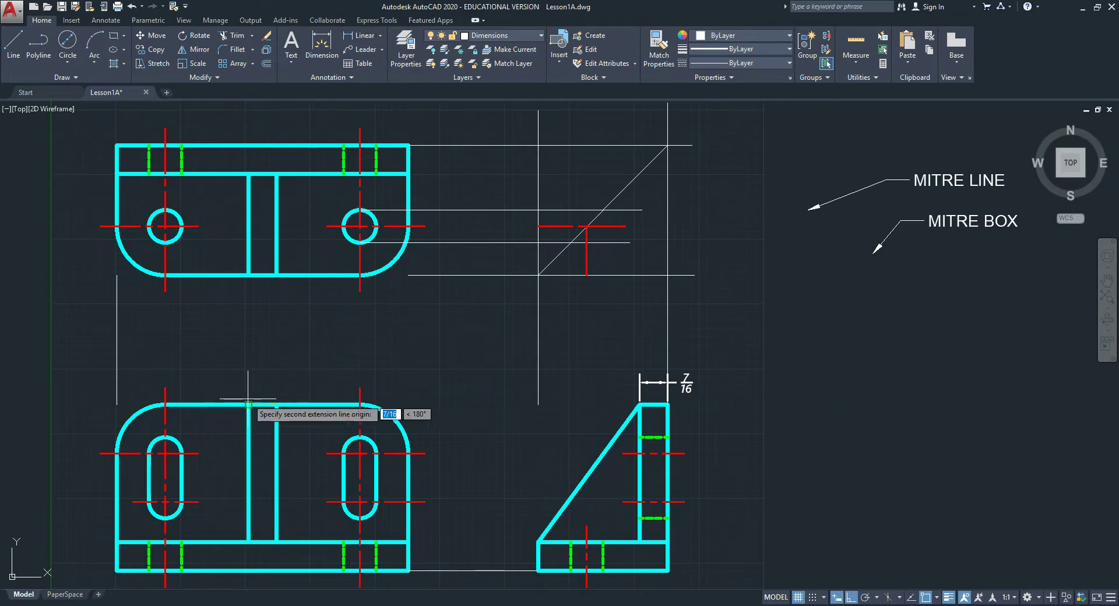
left_click(248, 403)
left_click(251, 383)
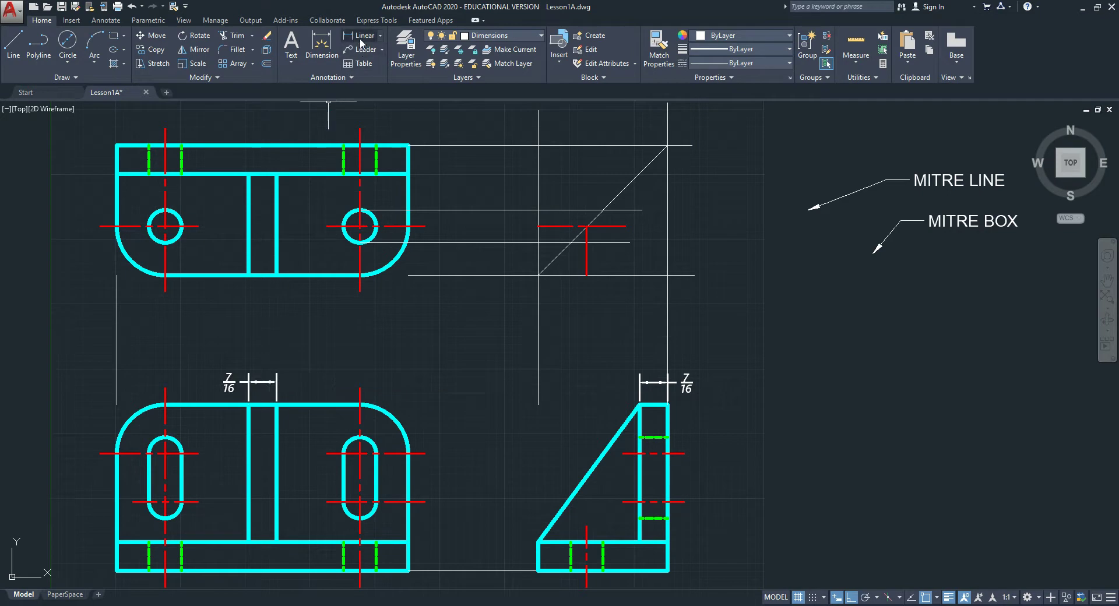
- Add a vertical 7/16 dimension for the side view's base thickness
left_click(360, 39)
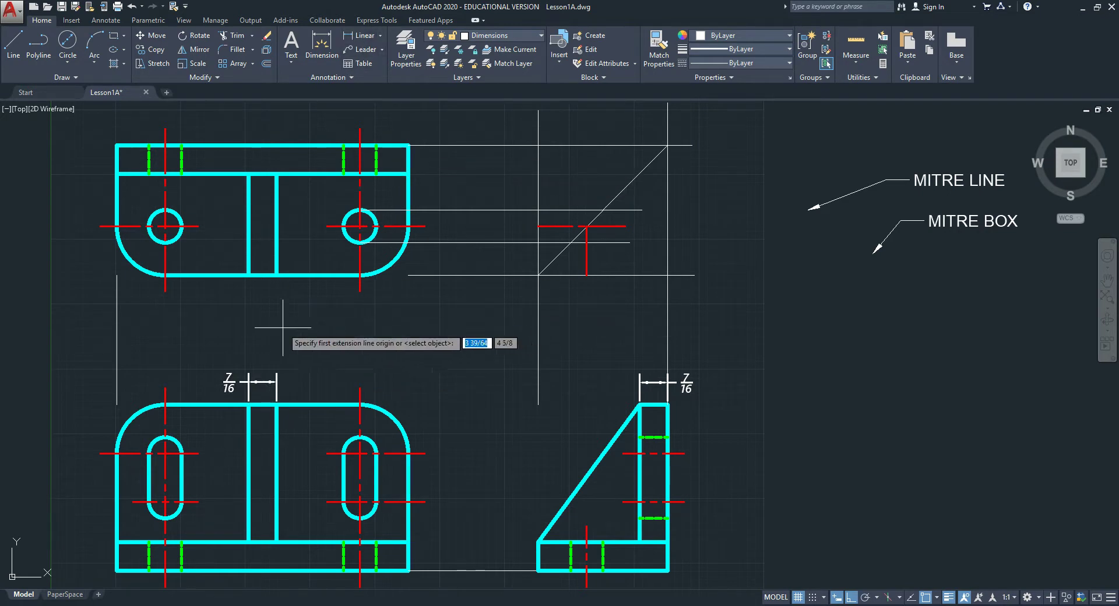
left_click(538, 571)
left_click(538, 543)
left_click(514, 571)
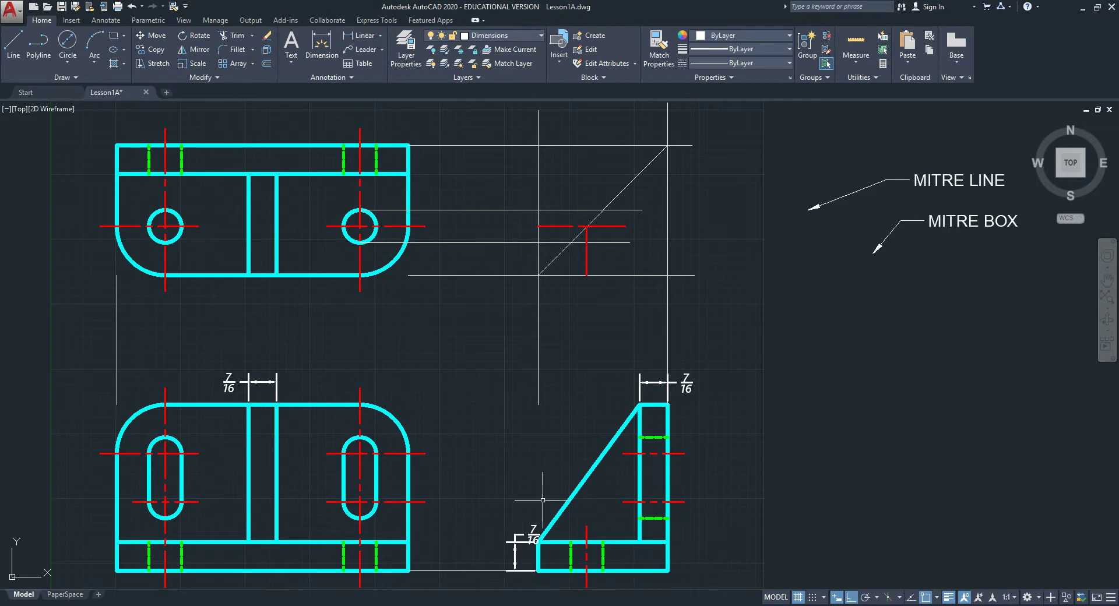
scroll(582, 443, "up", 2)
left_click(649, 315)
- Centre the side view's top 7/16 dimension text between its extension lines
left_click(651, 315)
right_click(599, 315)
key("Escape")
left_click(598, 315)
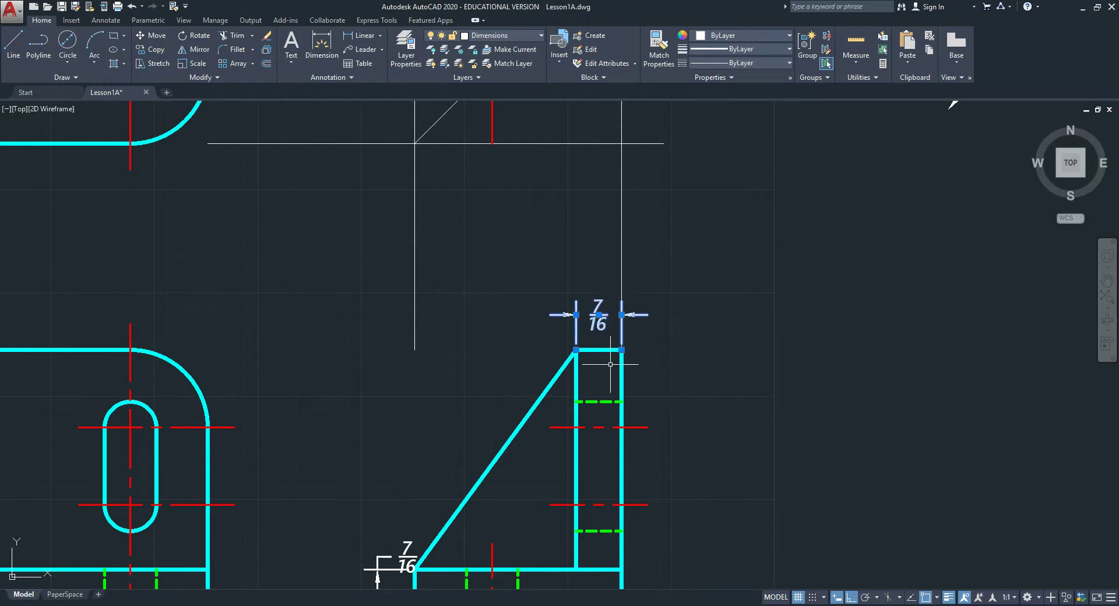
- Move the base's vertical 7/16 text so it sits centred between the arrows
mouse_move(408, 553)
middle_mouse_down()
mouse_move(397, 501)
mouse_move(420, 420)
middle_mouse_up()
left_click(421, 417)
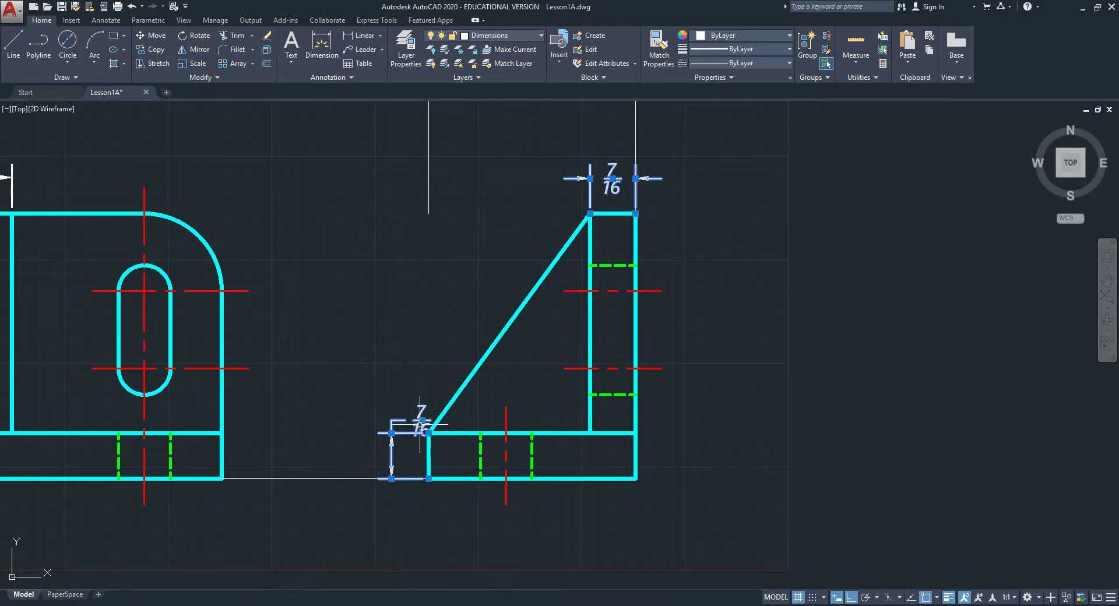
left_click(422, 416)
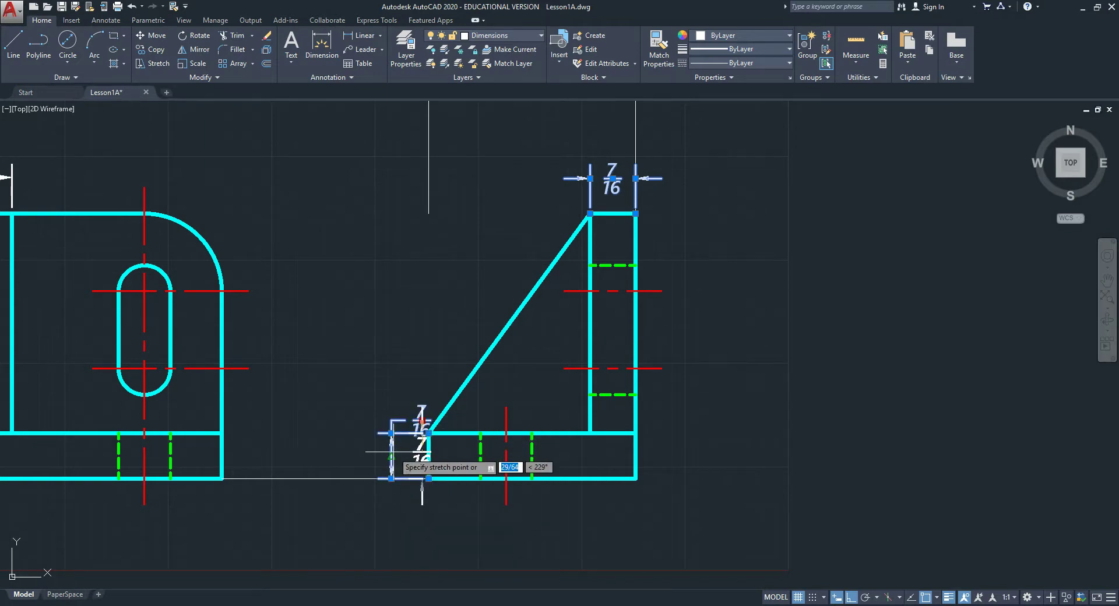
left_click(392, 456)
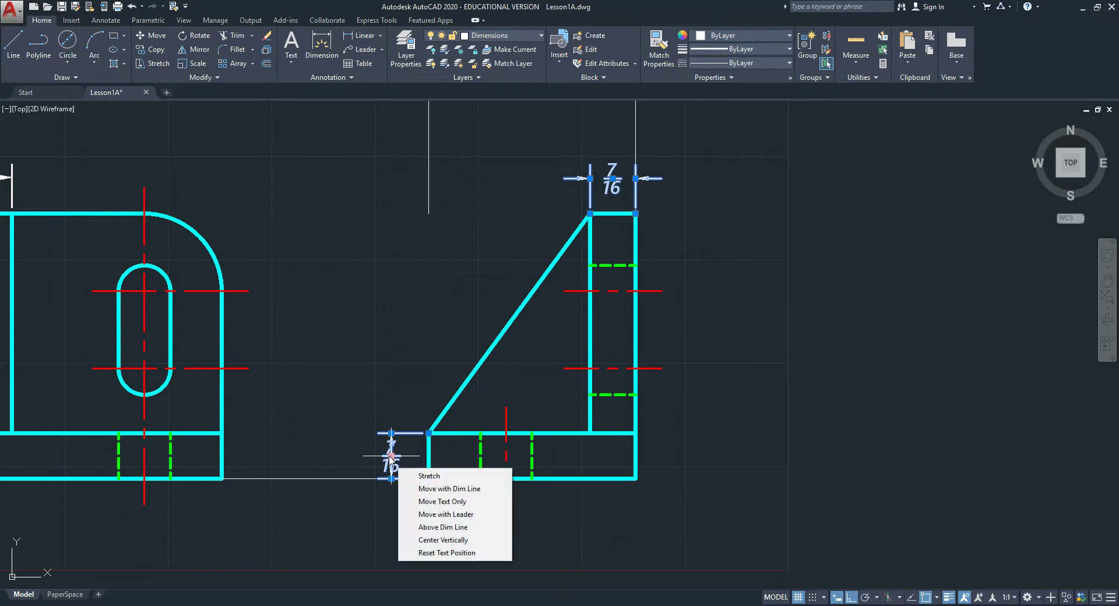
scroll(394, 446, "up", 6)
left_click(380, 494)
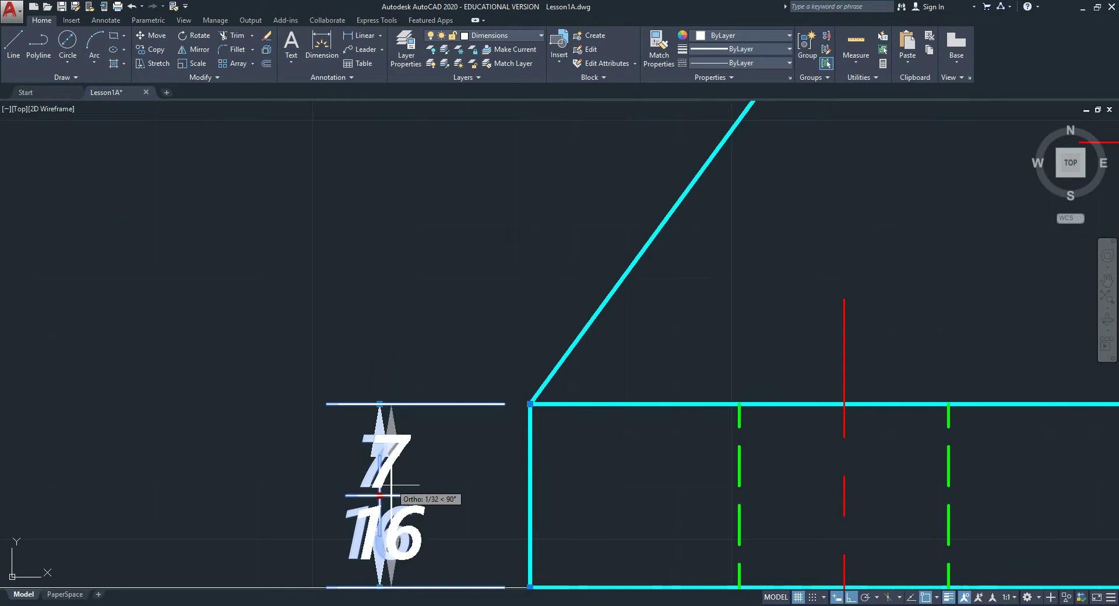
left_click(389, 481)
scroll(447, 481, "down", 4)
scroll(342, 452, "down", 4)
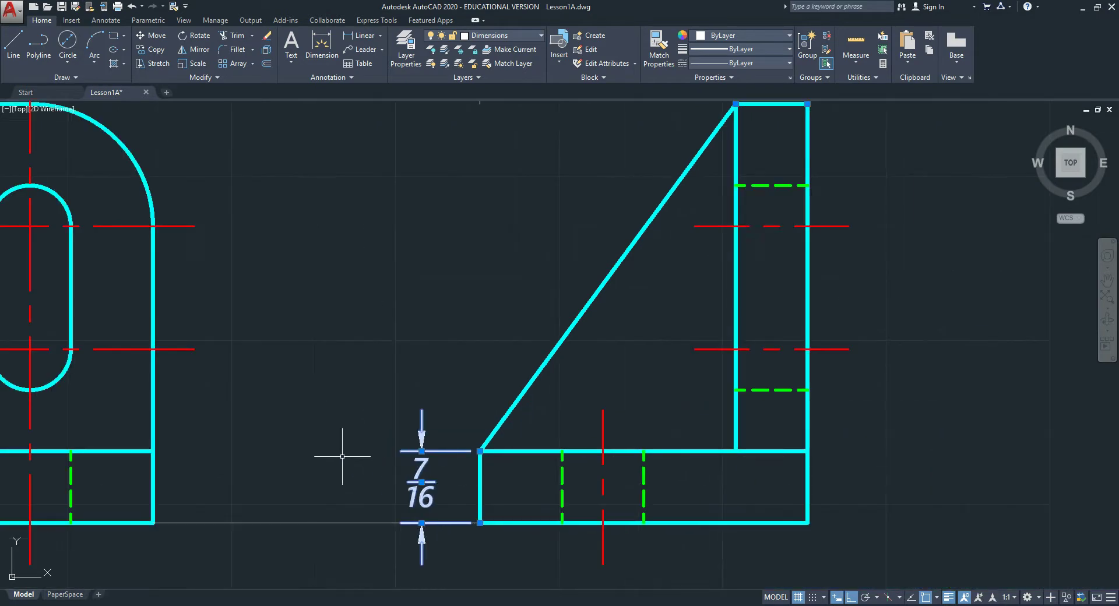
- Centre the front view's 7/16 rib dimension text between its arrows
left_click(411, 280)
right_click(419, 288)
left_click(460, 293)
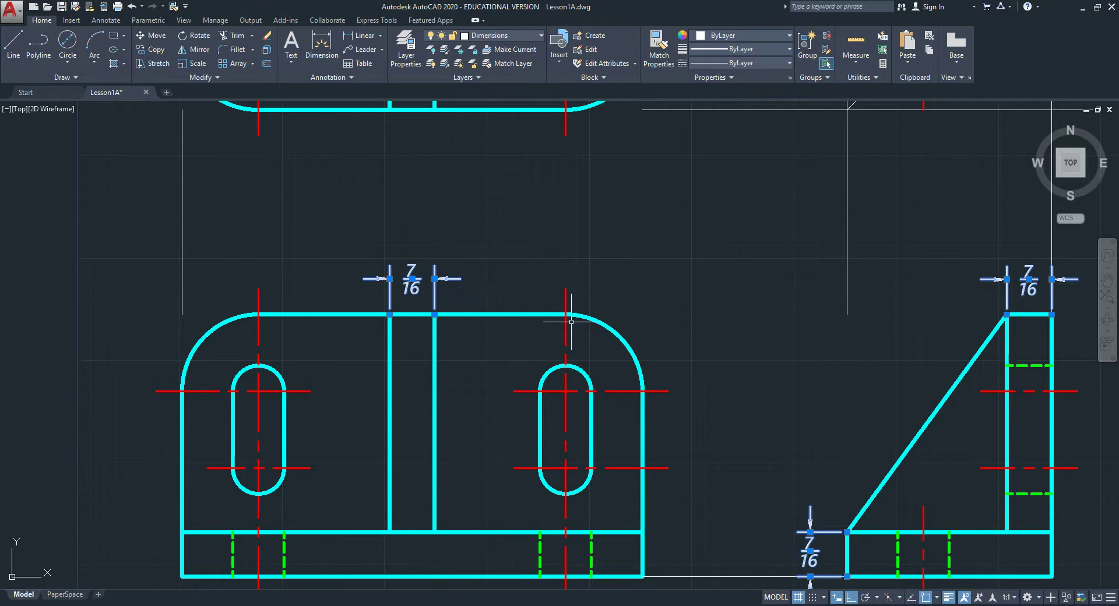
key("Escape")
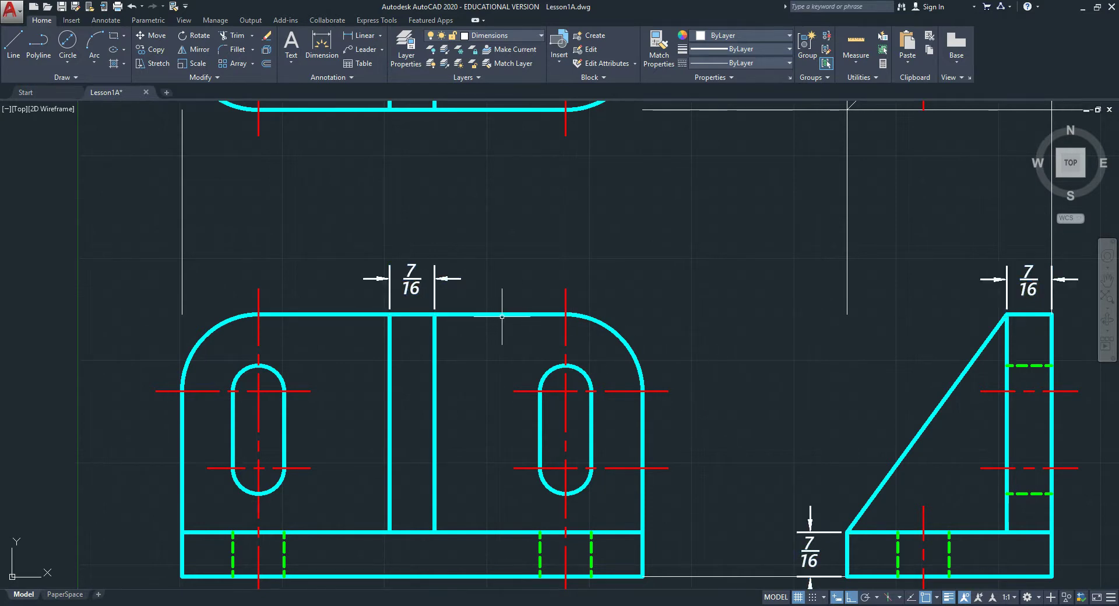
scroll(525, 320, "down", 3)
scroll(545, 310, "up", 2)
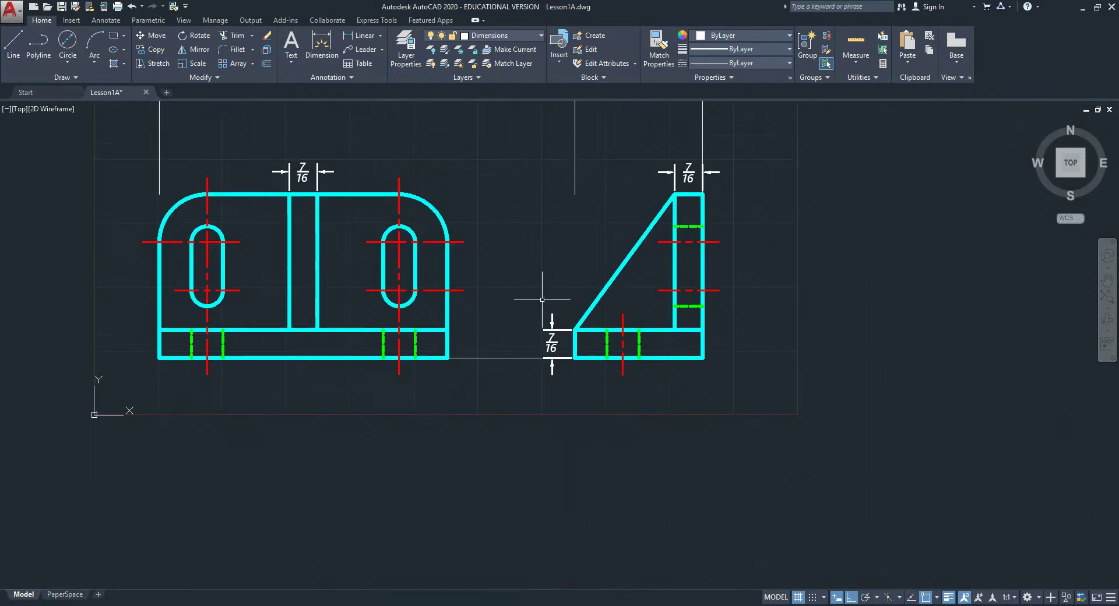
scroll(552, 333, "up", 2)
- Move the base thickness 7/16 dimension to the left of the side view's base
left_click(563, 345)
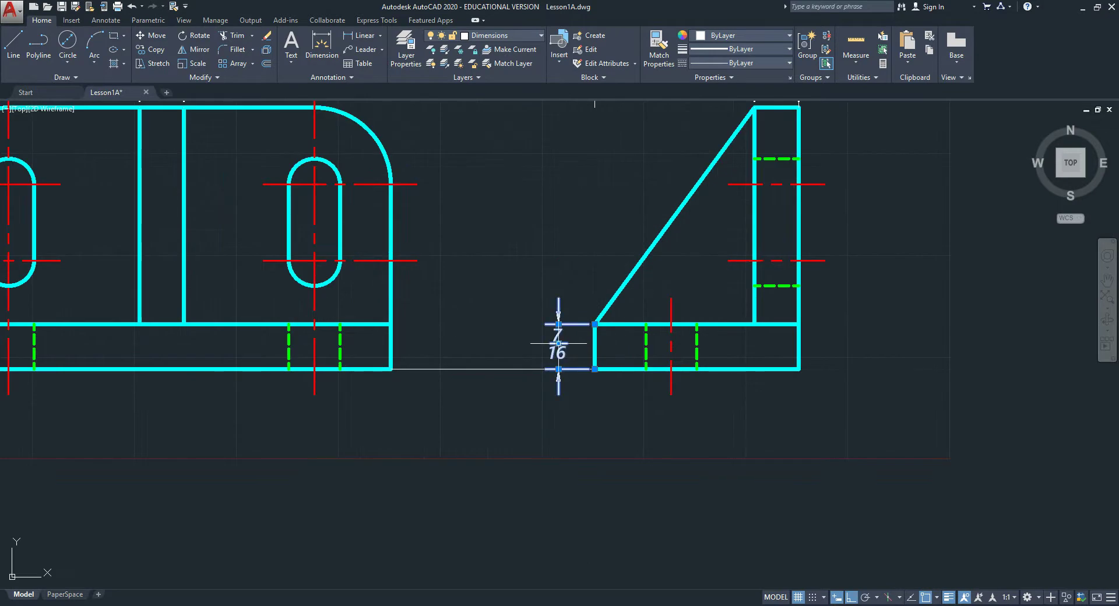
left_click(558, 344)
left_click(597, 344)
scroll(612, 358, "up", 4)
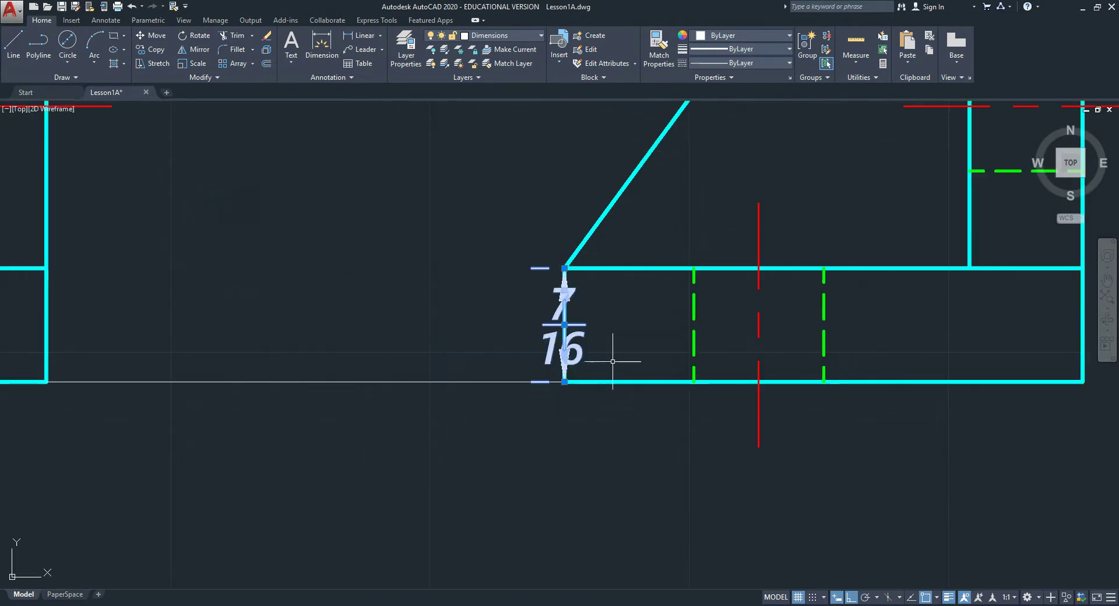
left_click(565, 326)
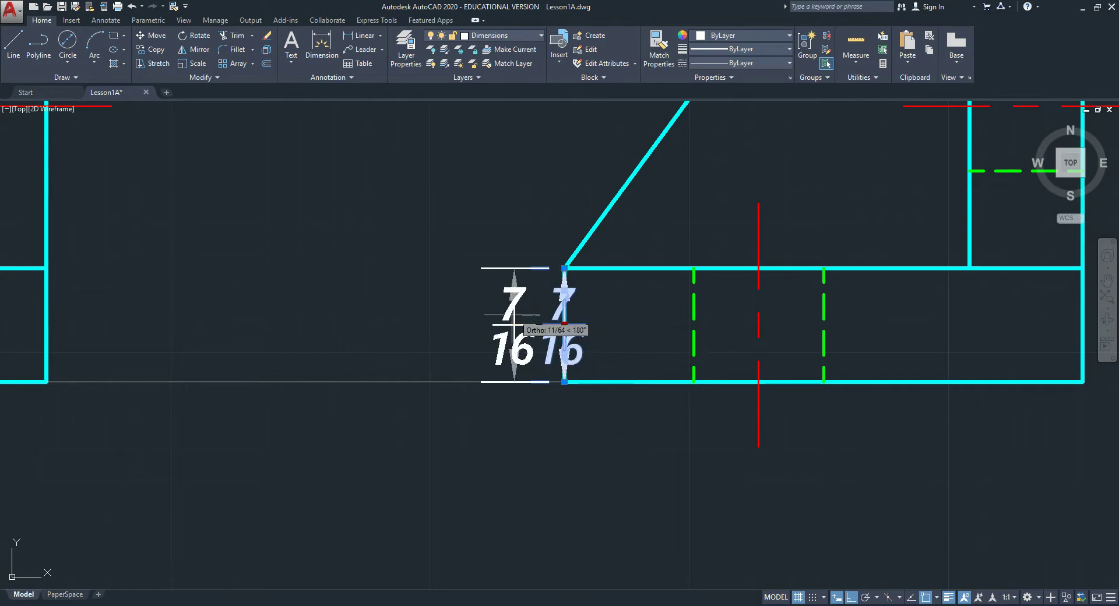
right_click(487, 317)
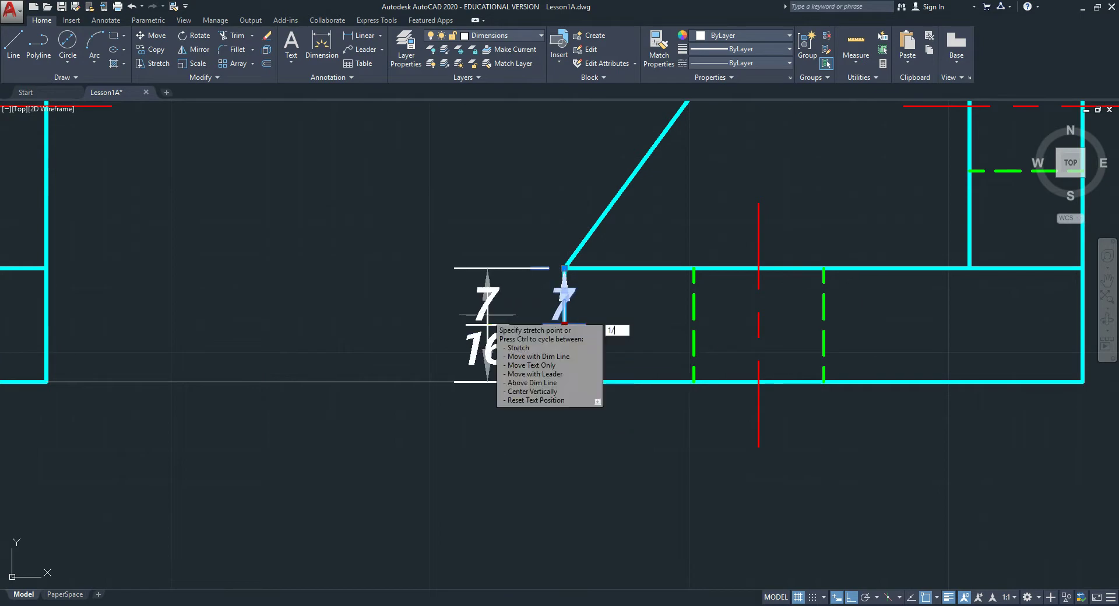
left_click(487, 314)
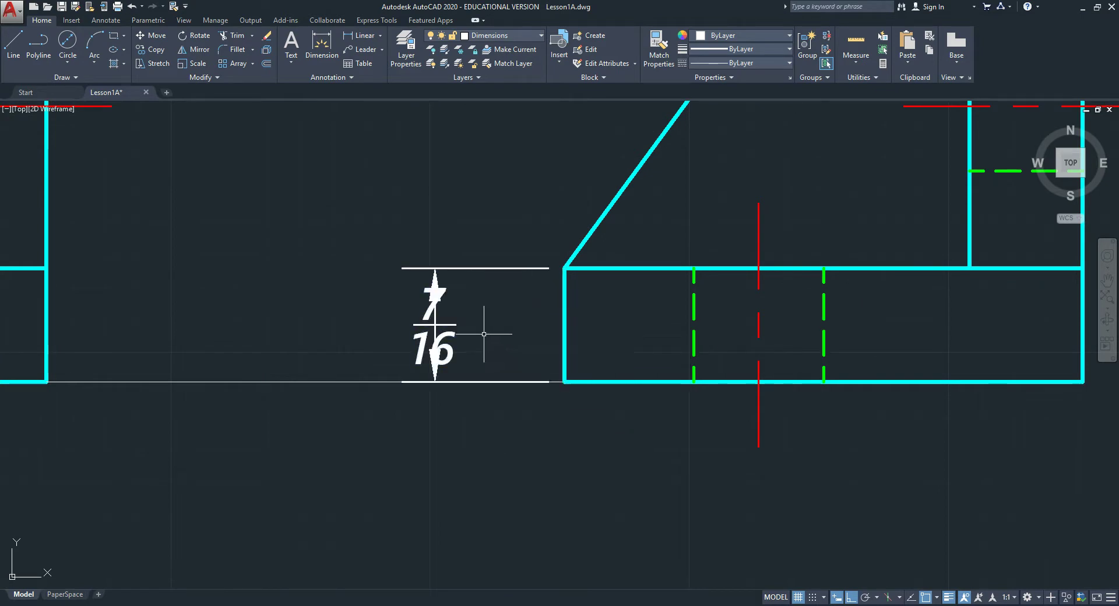
- Fine-tune the position of the base thickness 7/16 dimension text
left_click(435, 325)
right_click(568, 327)
key("Escape")
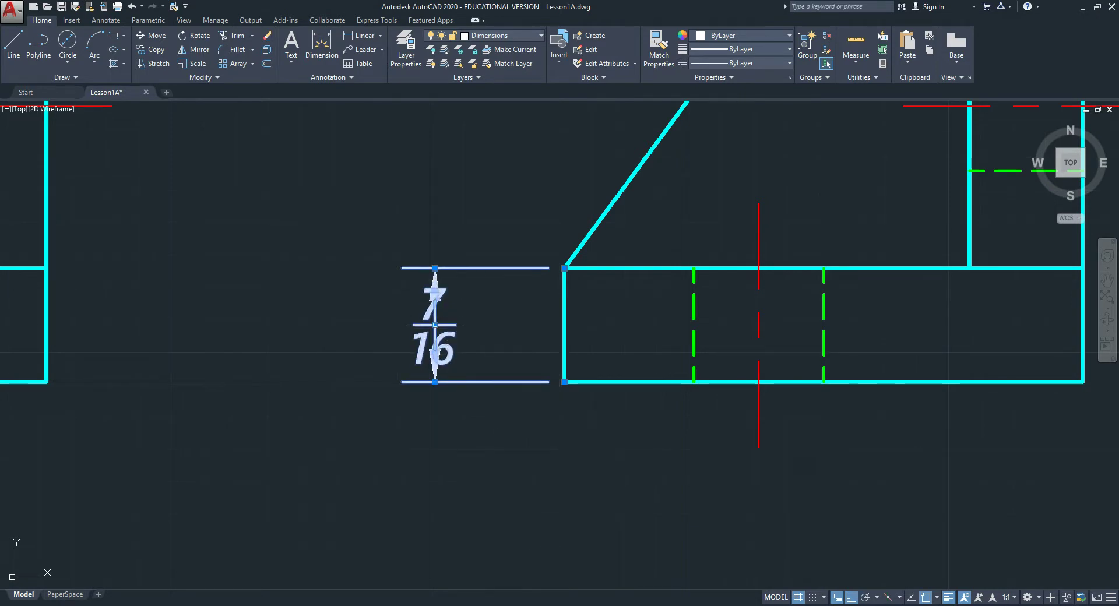
left_click(435, 325)
scroll(442, 320, "up", 4)
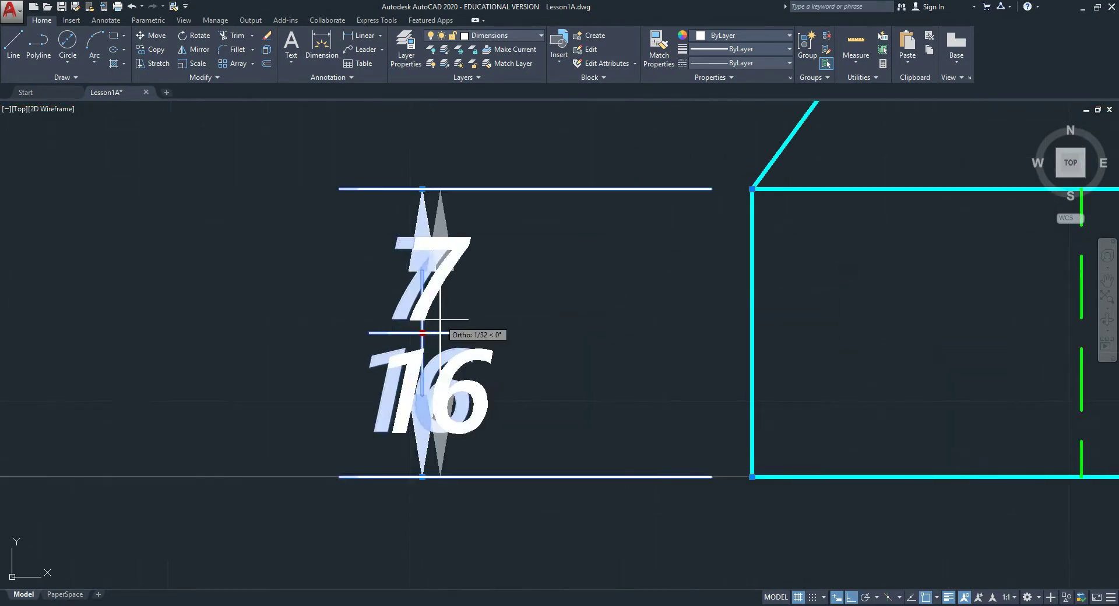
left_click(440, 318)
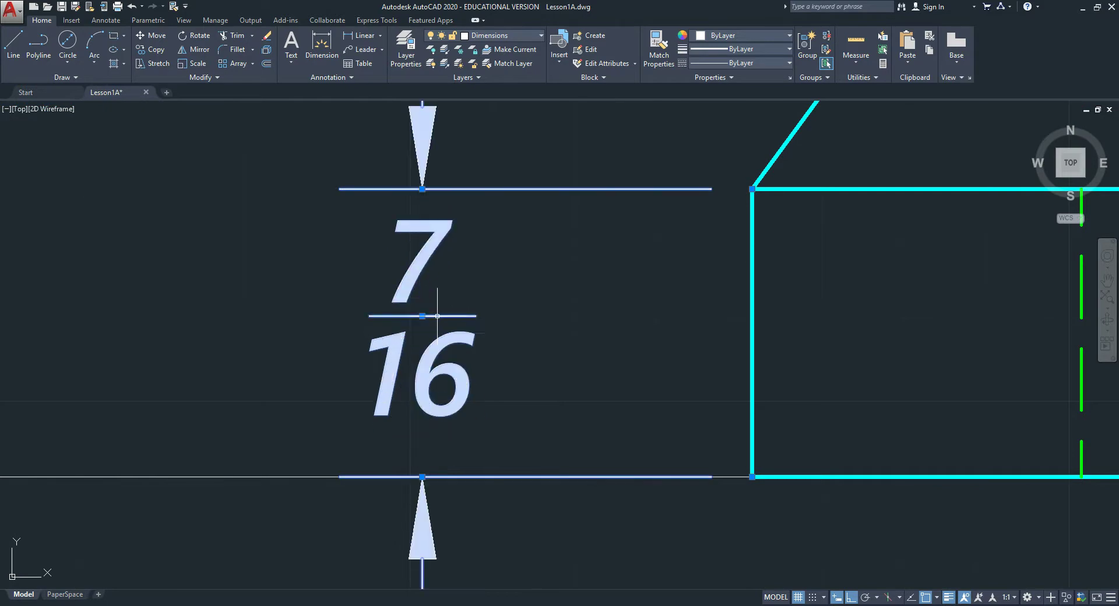
scroll(595, 328, "down", 9)
- Place the side view's top 7/16 dimension 1/2 above the top edge
middle_click_drag(596, 328, 506, 409)
scroll(607, 245, "up", 4)
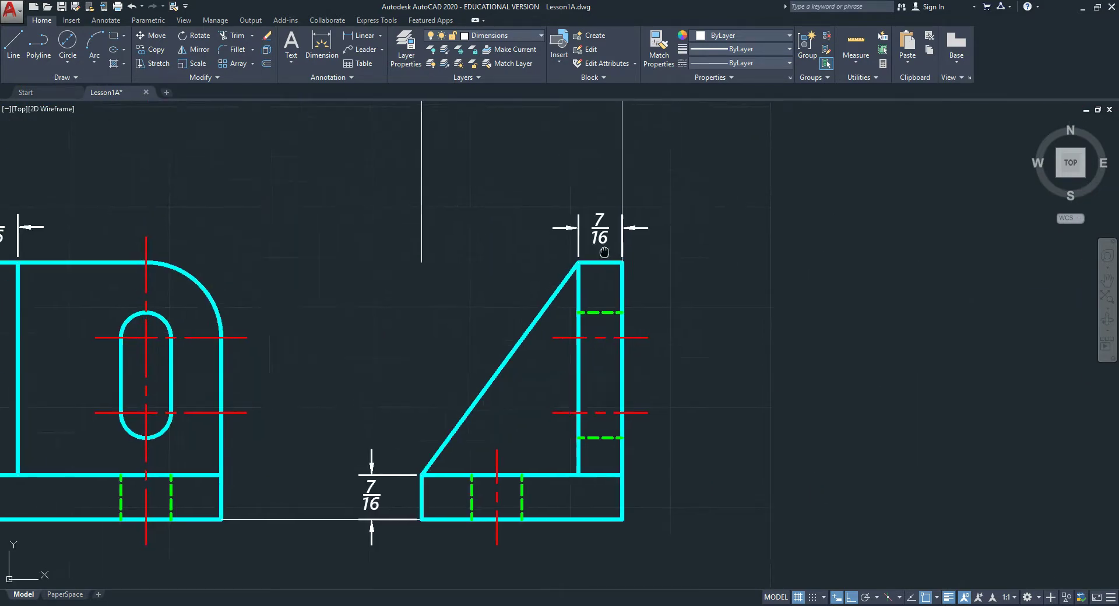
left_click(554, 277)
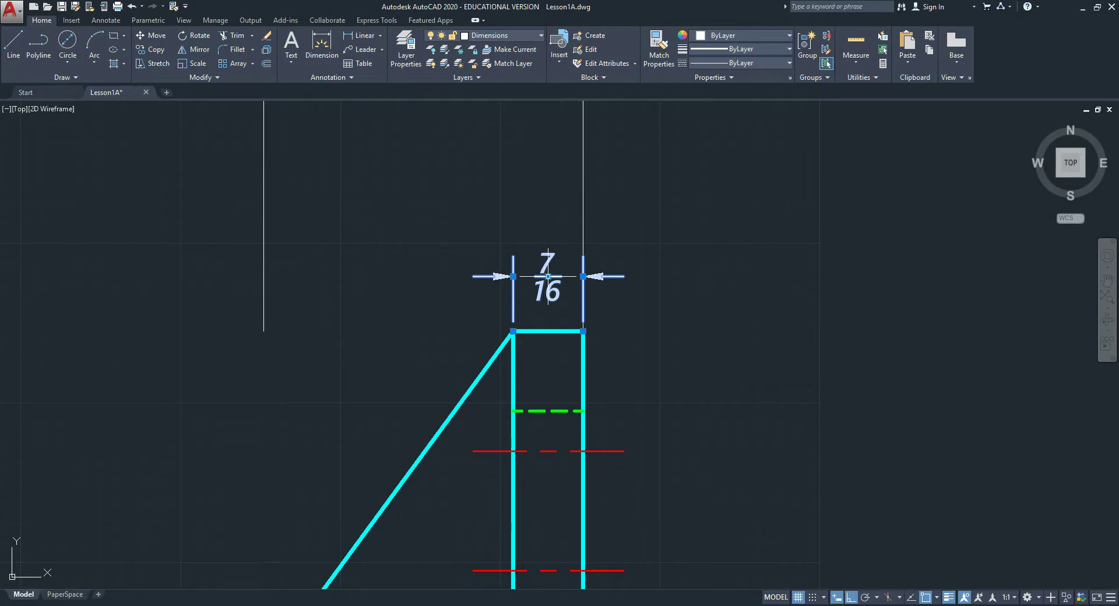
left_click(548, 276)
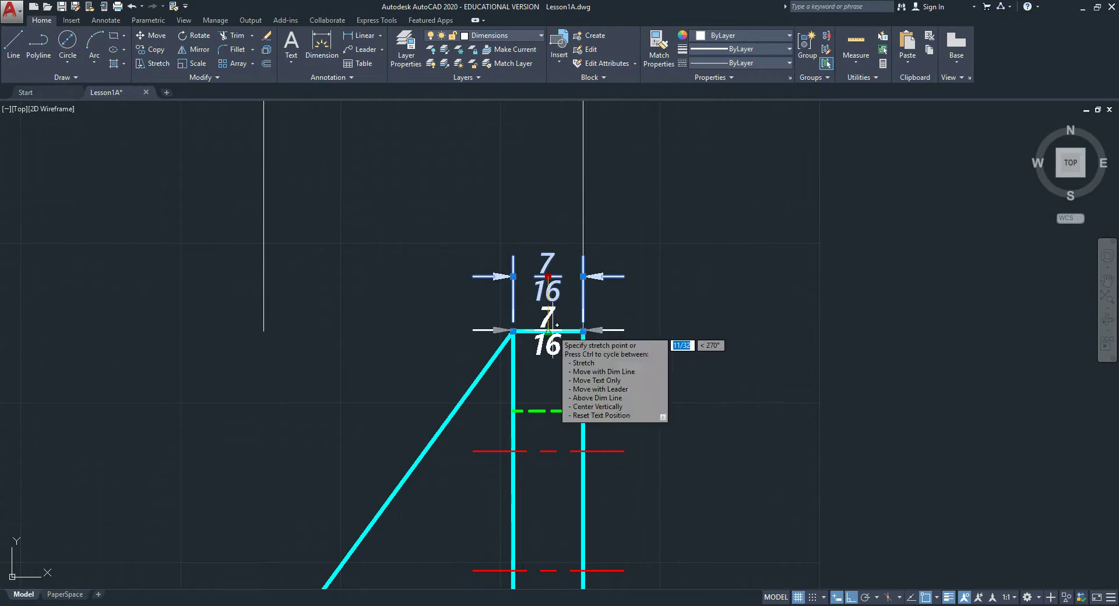
left_click(556, 325)
left_click(548, 331)
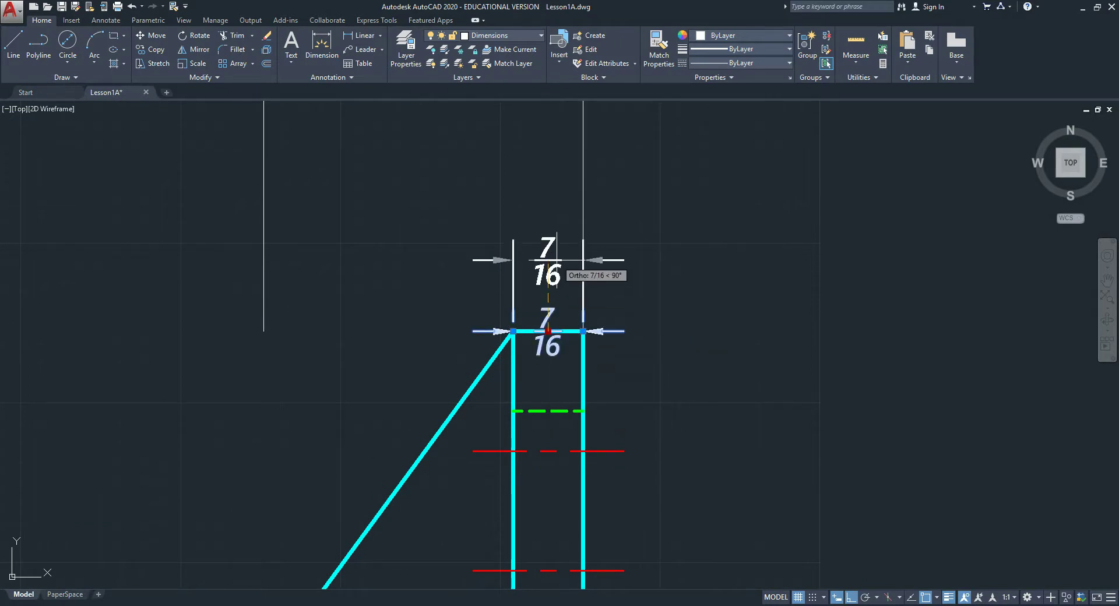
type("1/2")
key("Return")
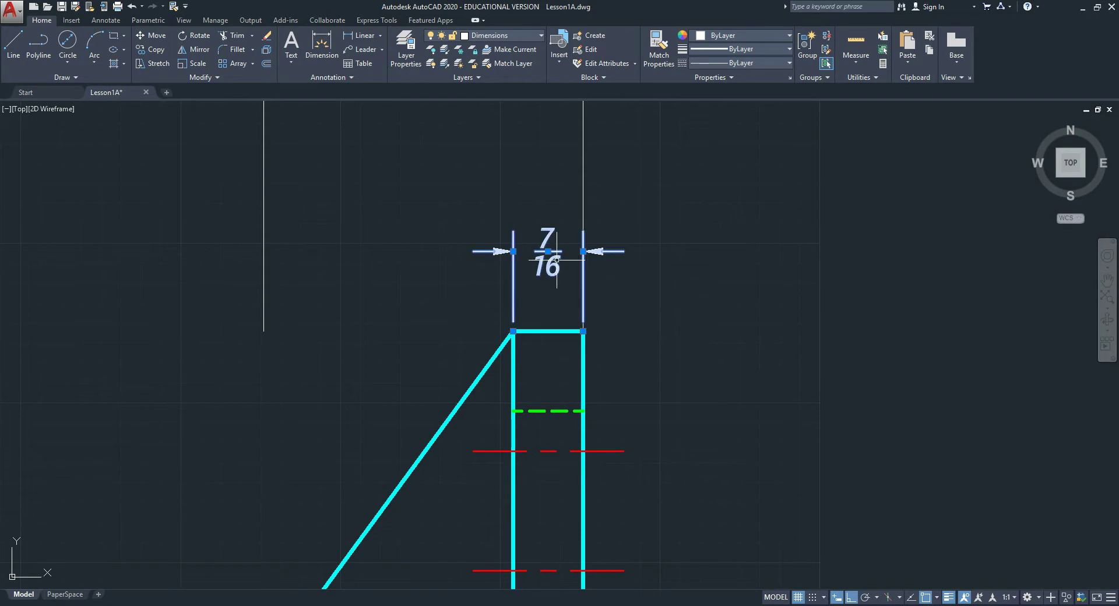
- Place the front view's 7/16 rib dimension 1/2 above the top edge
scroll(287, 295, "down", 5)
scroll(519, 360, "up", 5)
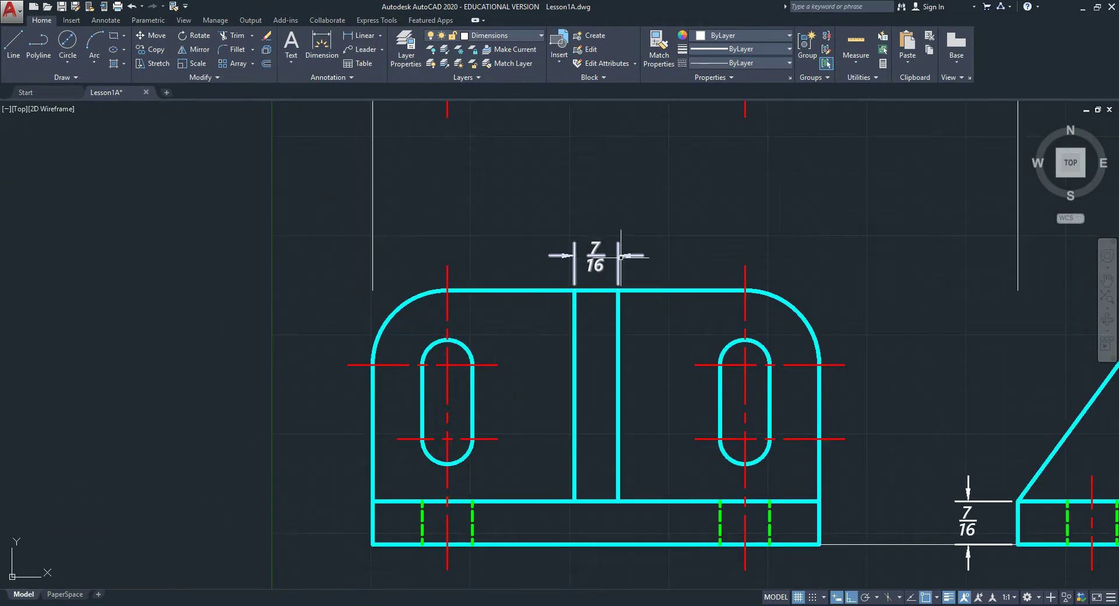
scroll(599, 256, "up", 4)
left_click(588, 258)
left_click(591, 352)
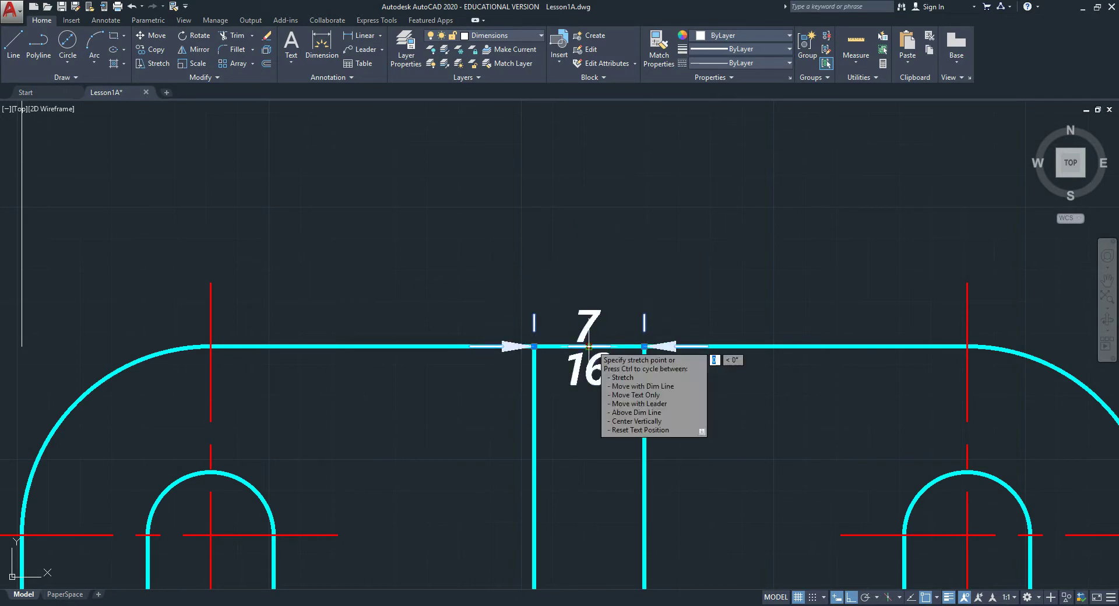
left_click(588, 346)
type("1/2")
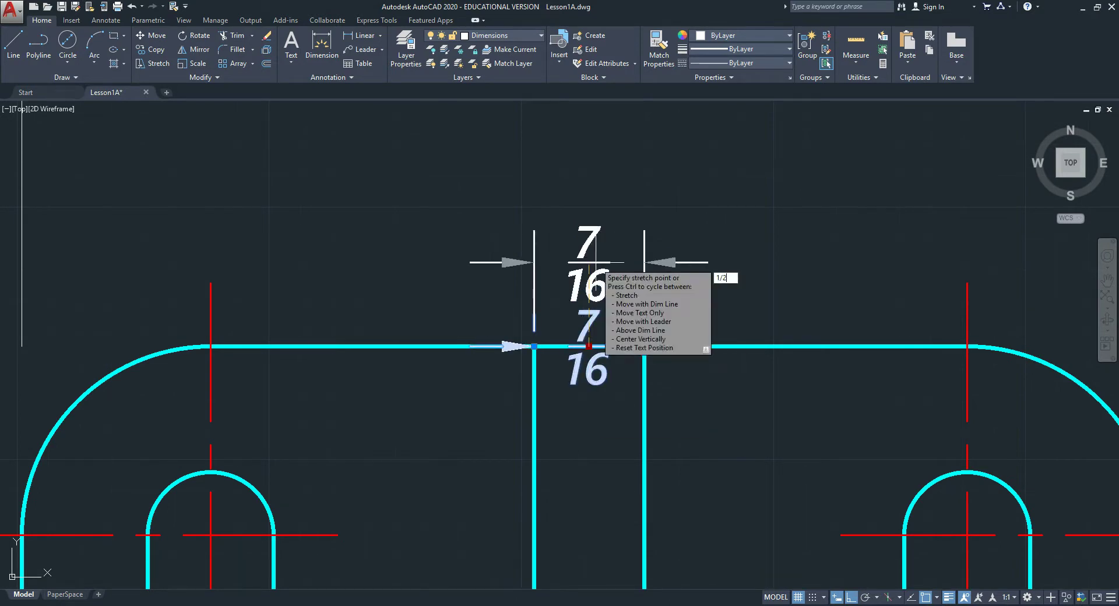
key("Return")
key("Escape")
scroll(442, 373, "down", 5)
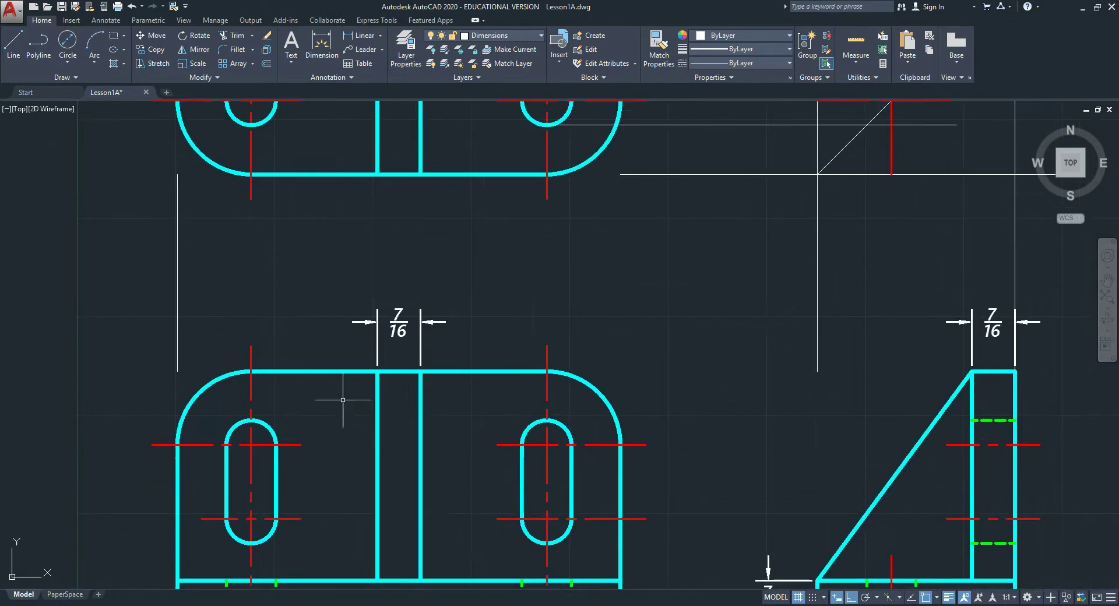
middle_click_drag(502, 384, 418, 345)
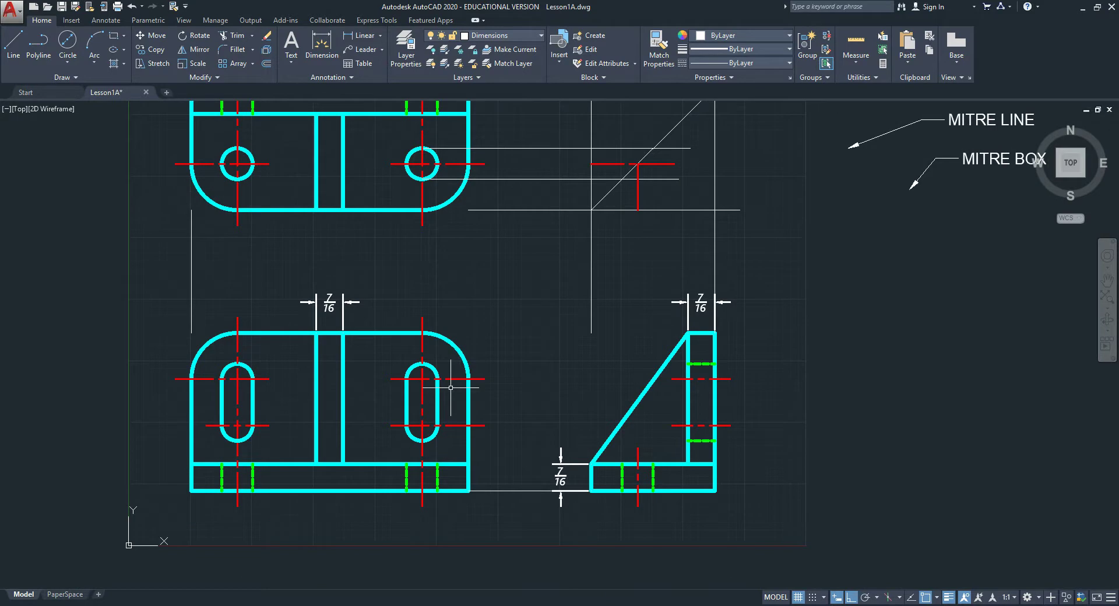
- Dimension 1 1/16 from the front view's lower-right corner up to the slot centreline
left_click(362, 40)
left_click(469, 491)
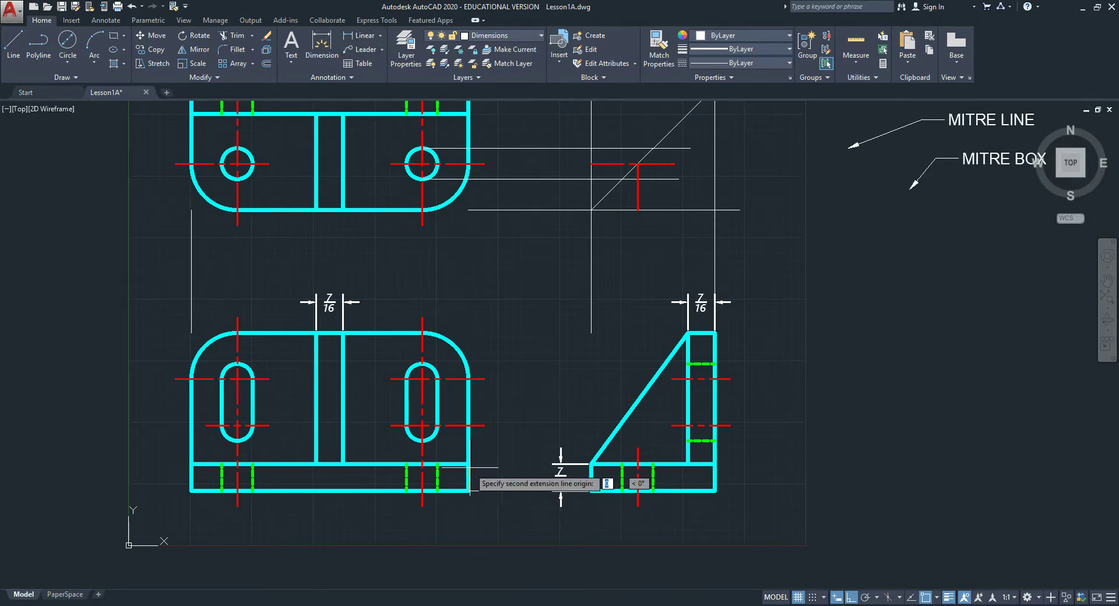
left_click(468, 425)
scroll(496, 459, "up", 6)
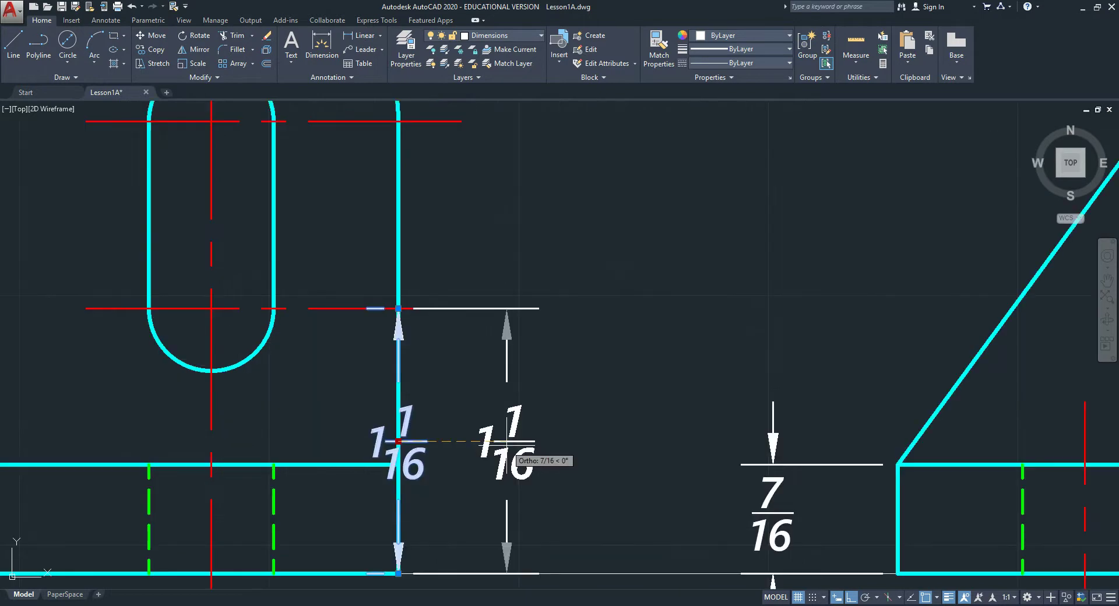
right_click(507, 442)
left_click(506, 445)
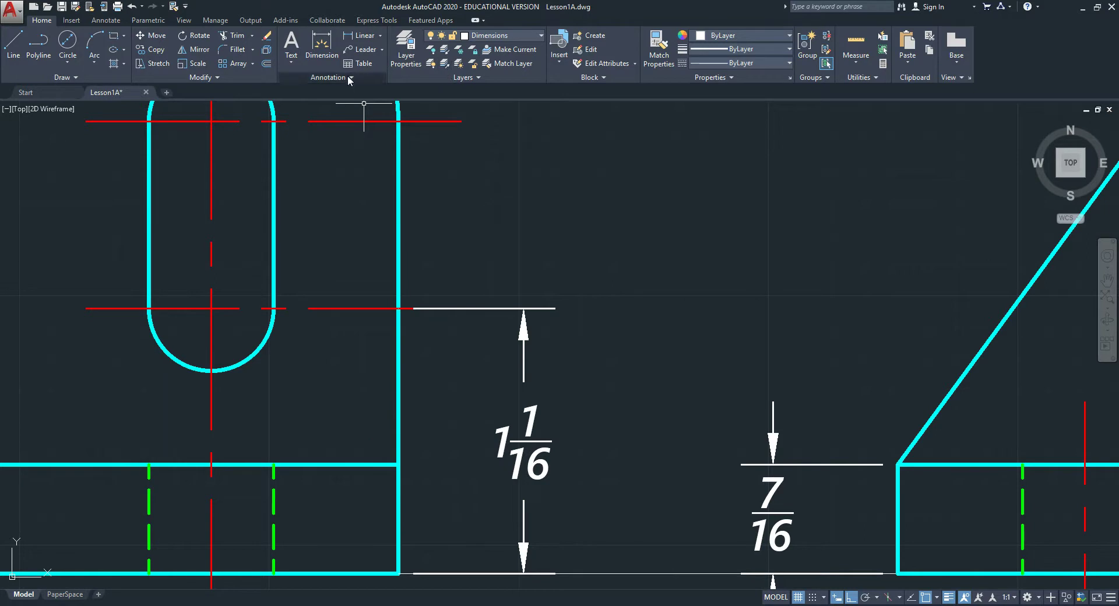
- Continue a stacked 3/4 dimension up to the upper slot centreline
left_click(117, 22)
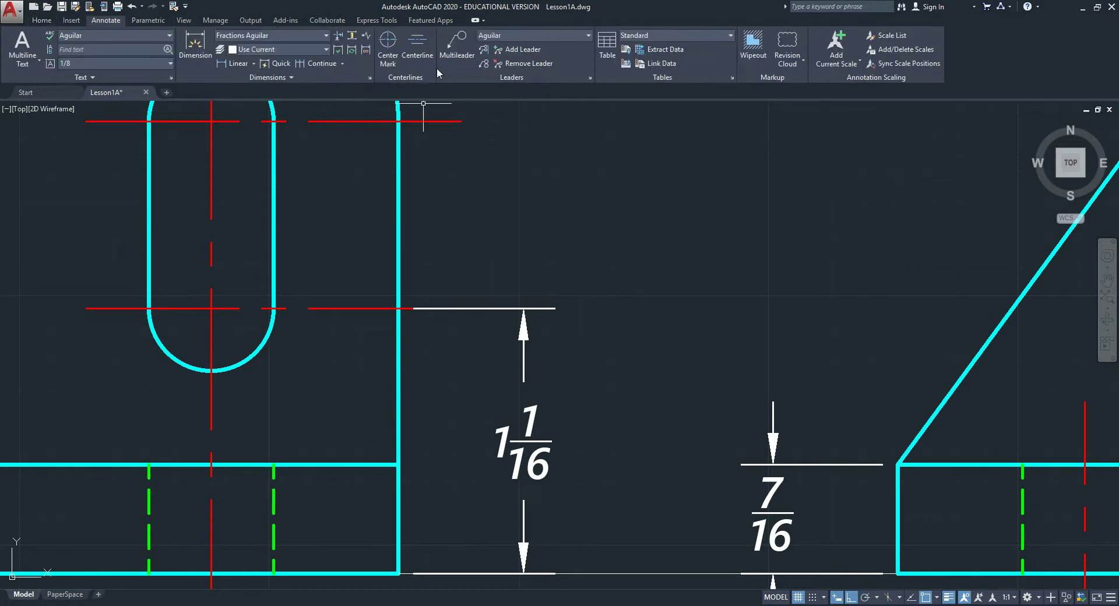
left_click(315, 64)
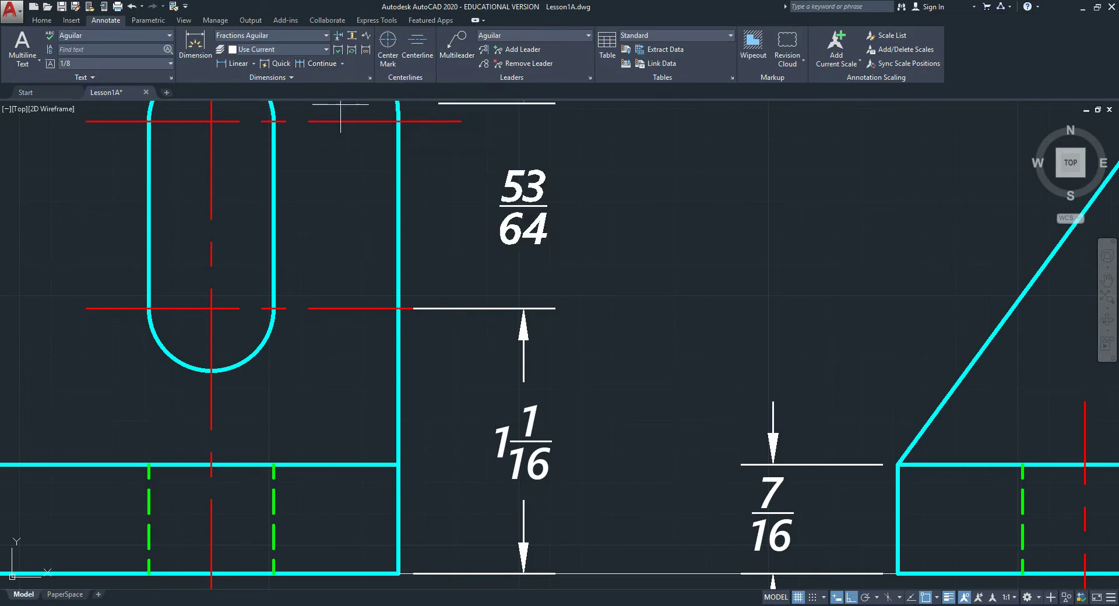
left_click(397, 121)
key("Escape")
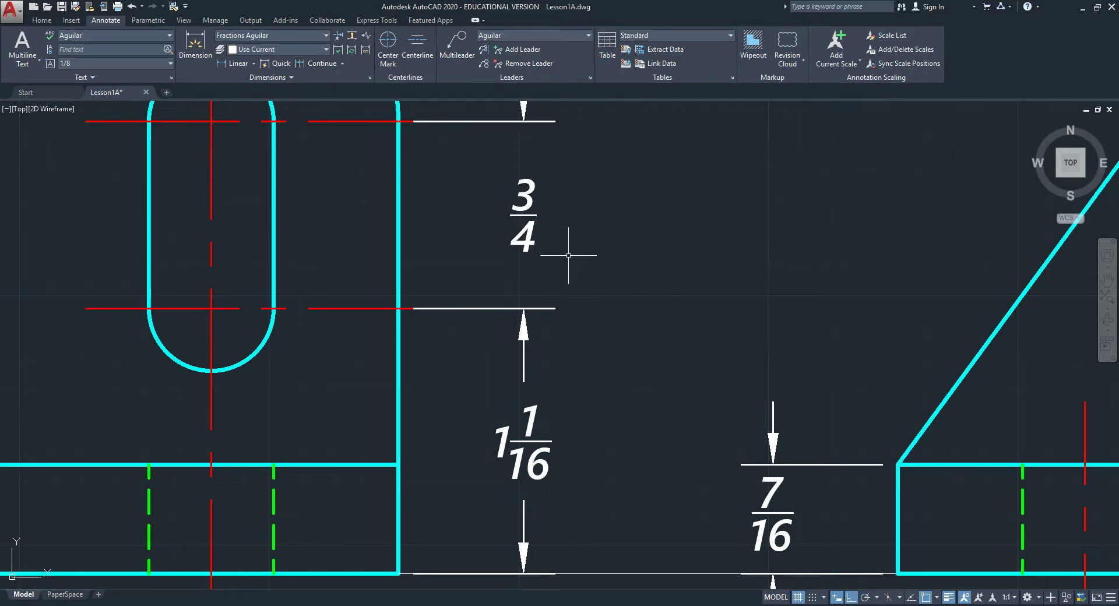
- Erase the projection and mitre construction lines and the MITRE labels
middle_click_drag(531, 204, 537, 291)
scroll(536, 303, "down", 3)
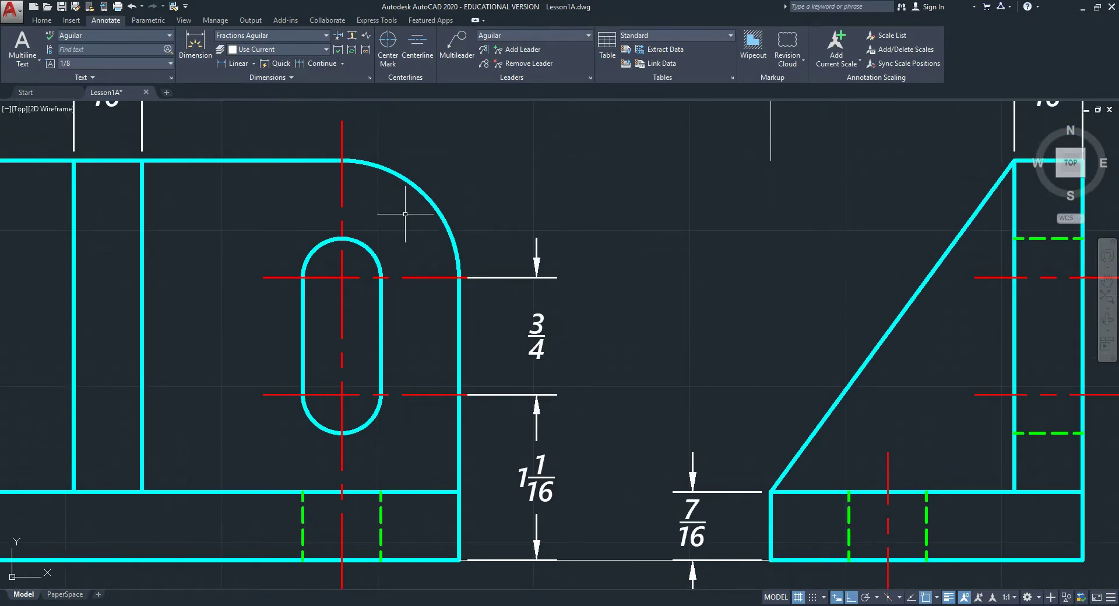
scroll(560, 350, "down", 4)
left_click(759, 309)
left_click(607, 164)
left_click(1026, 273)
left_click(880, 207)
key("Delete")
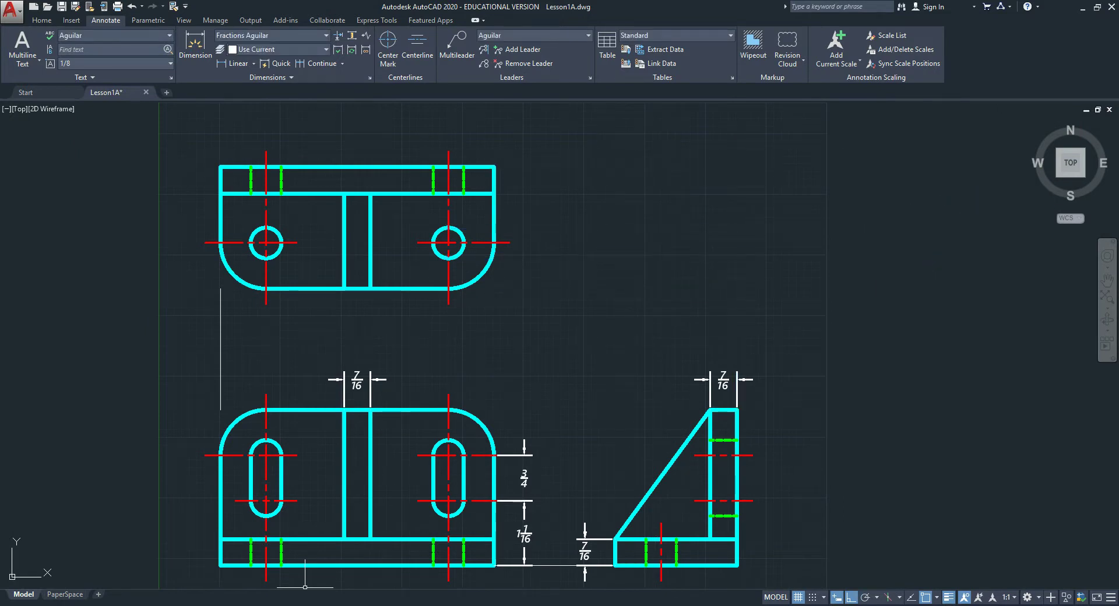
- Add a 2 1/32 horizontal dimension from the front view's left edge to the rib, level with 7/16
mouse_move(291, 600)
left_click(227, 559)
key("alt+Tab")
middle_click_drag(327, 408, 341, 356)
left_click(238, 63)
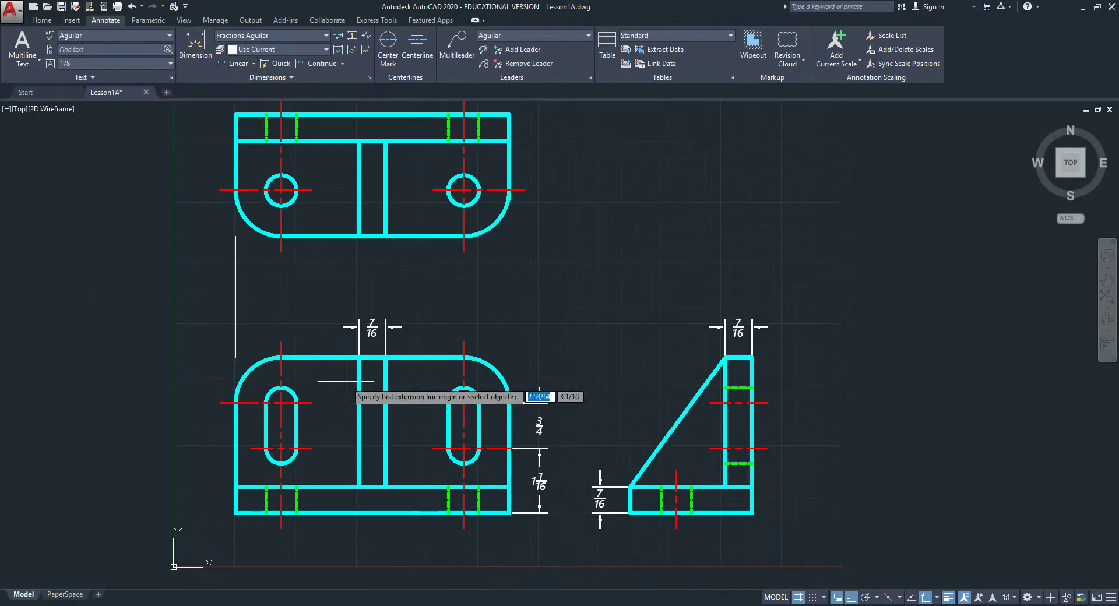
left_click(360, 357)
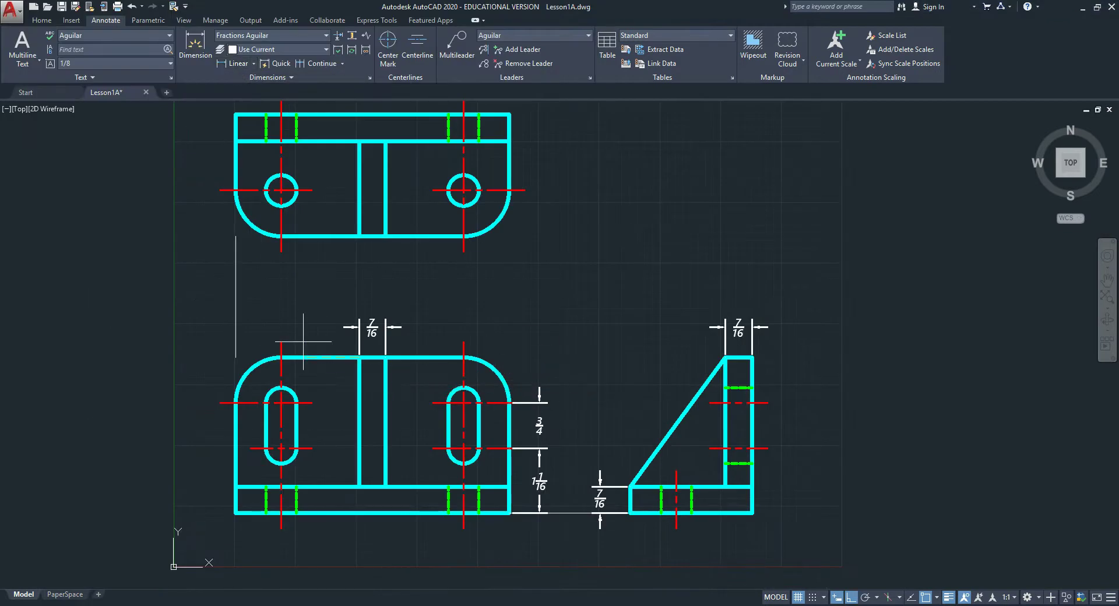
left_click(235, 402)
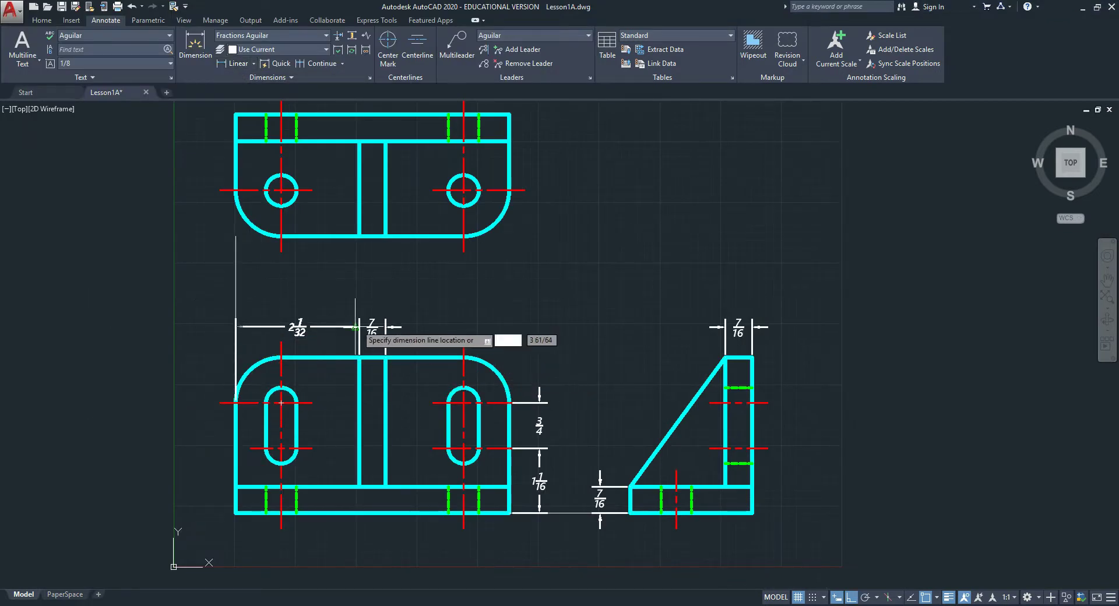
left_click(355, 327)
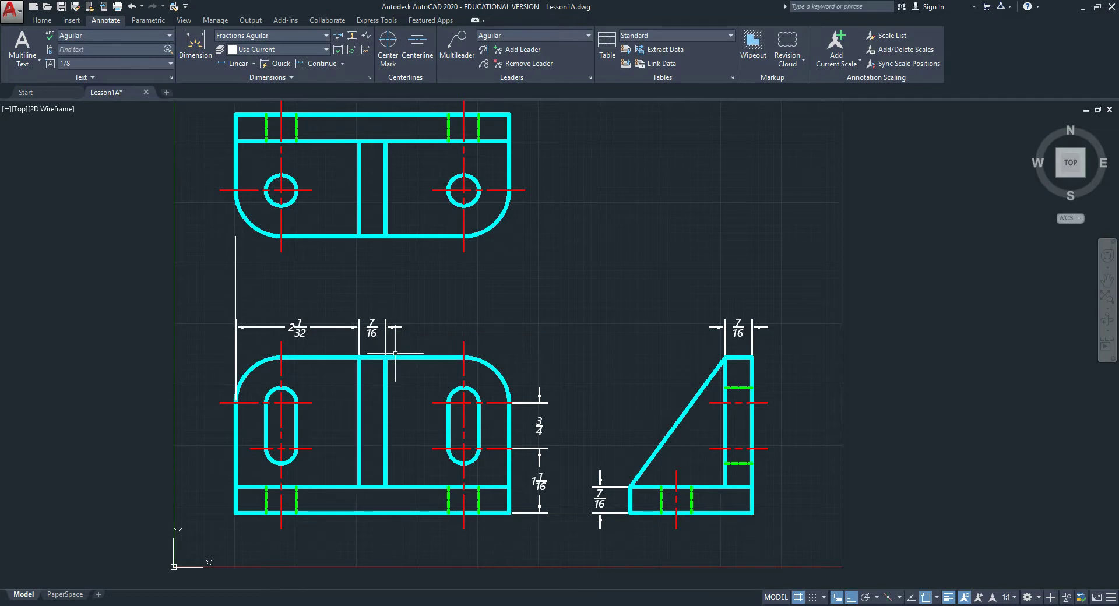
- Bring the left arc into view and select the 2 1/32 dimension
scroll(353, 361, "up", 6)
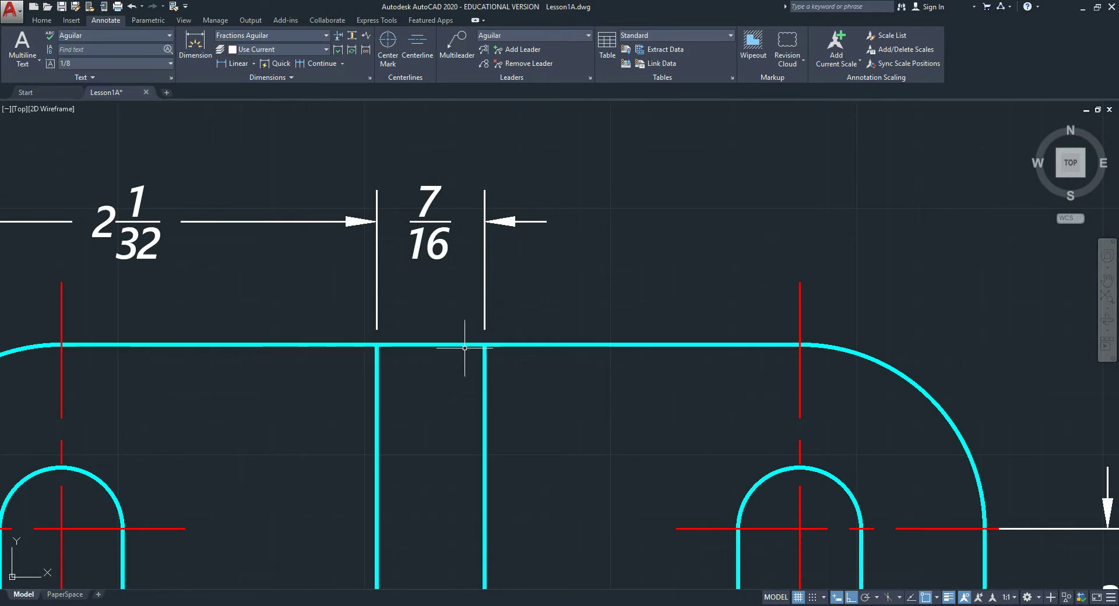
mouse_move(262, 365)
middle_mouse_down()
mouse_move(397, 355)
mouse_move(419, 343)
middle_mouse_up()
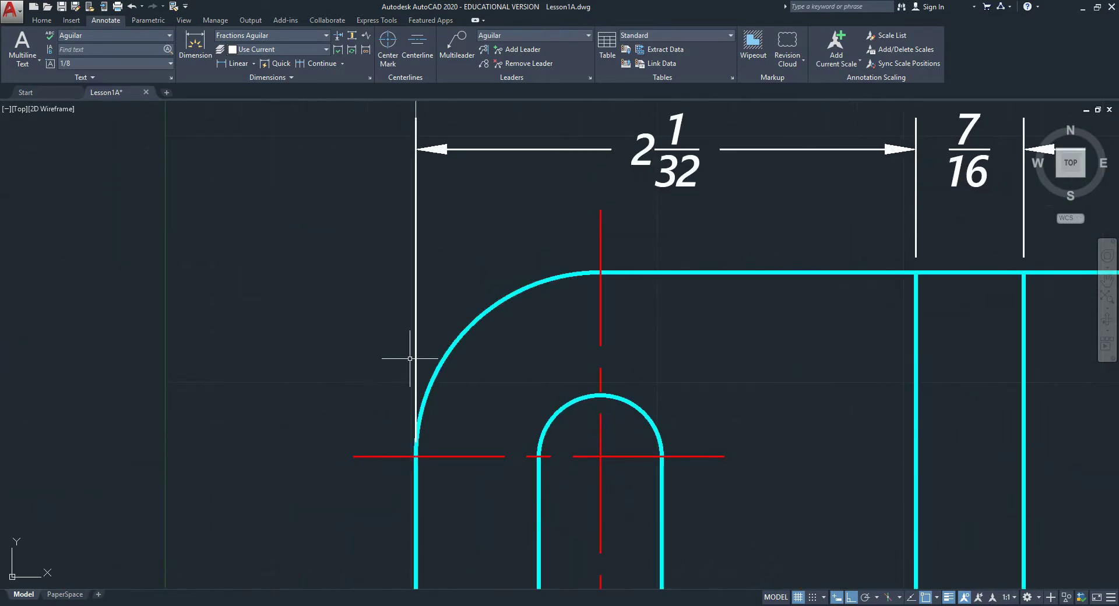
scroll(419, 414, "up", 4)
scroll(421, 475, "up", 5)
scroll(421, 479, "down", 8)
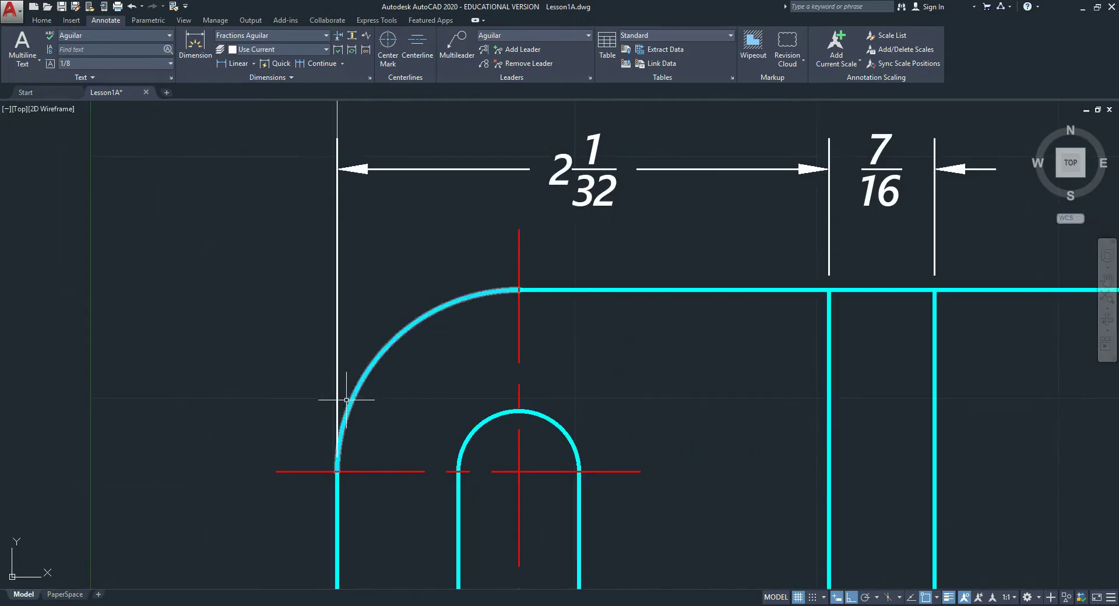
left_click(337, 392)
- Shorten the 2 1/32 dimension's left extension line to end just above the arc
scroll(344, 450, "up", 4)
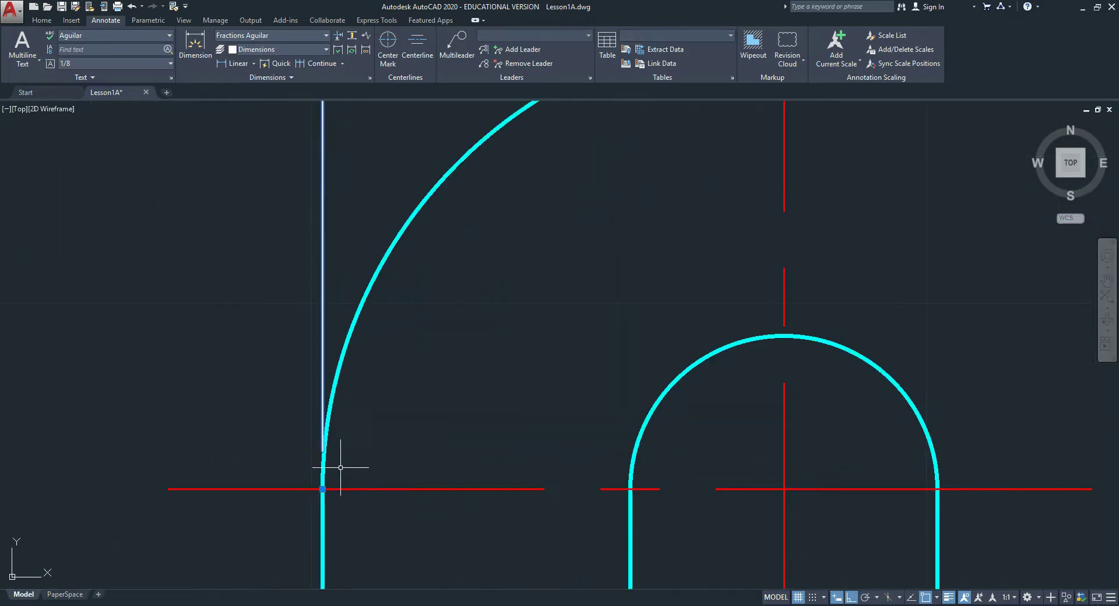
left_click(323, 486)
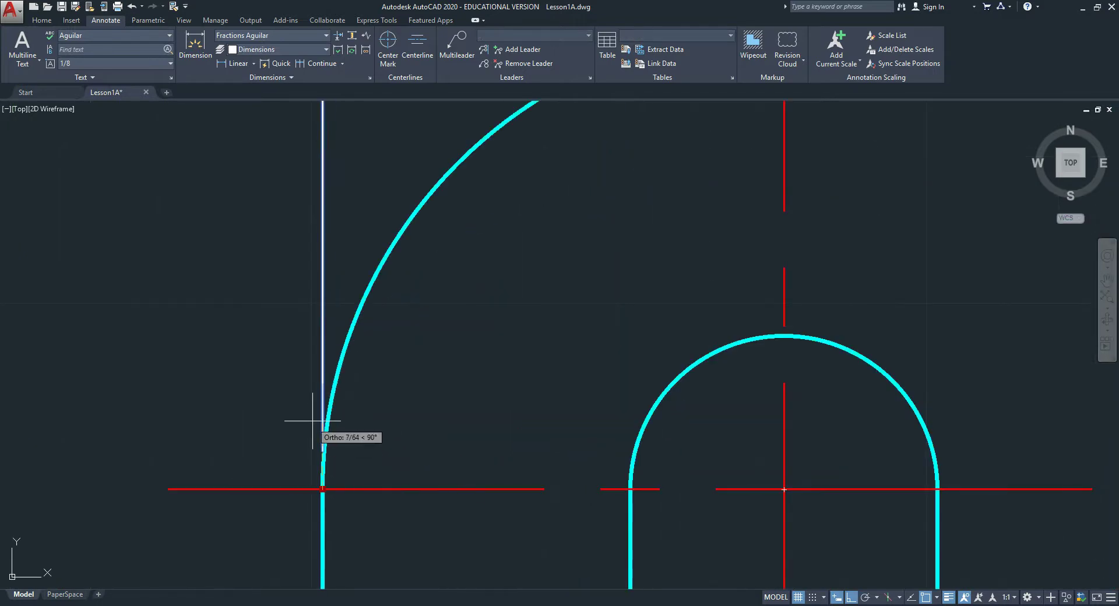
scroll(319, 448, "up", 3)
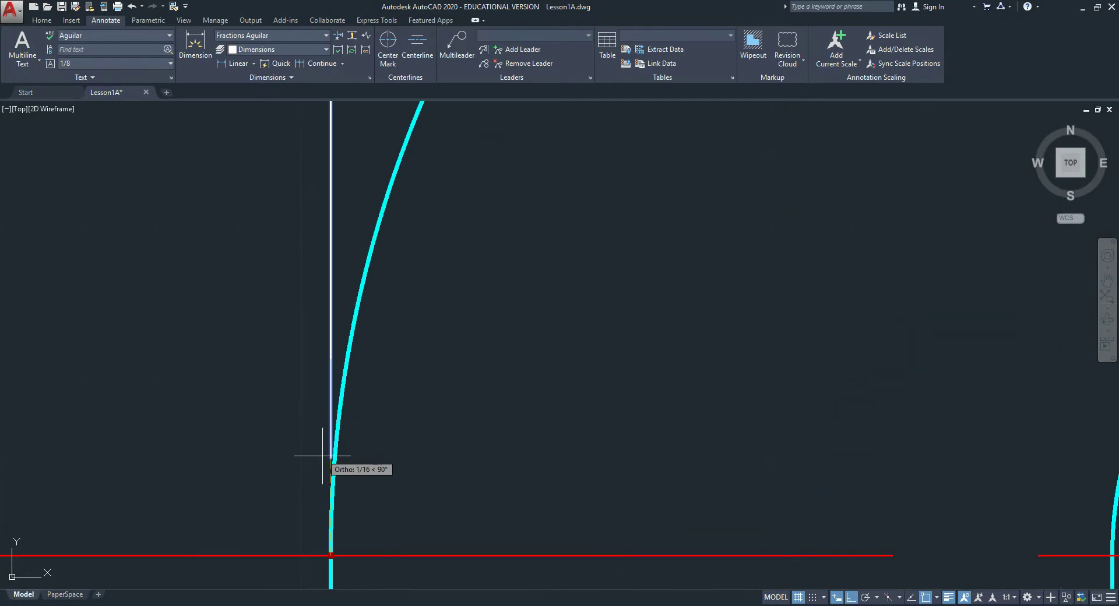
left_click(331, 555)
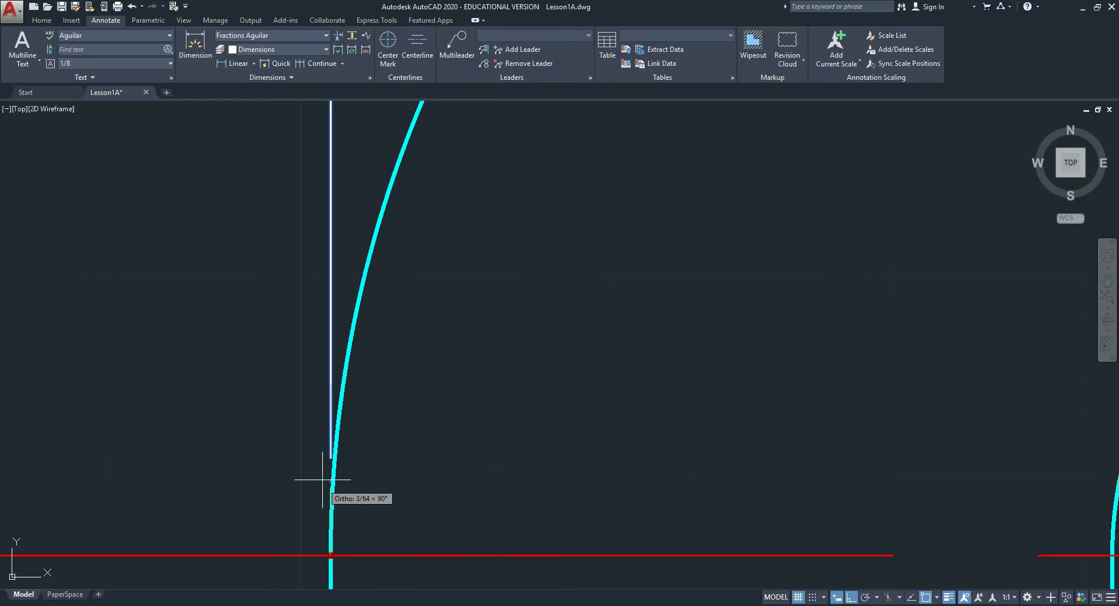
left_click(296, 431)
key("Escape")
- Pan between the side and front views and trial-select a vertical line, then cancel
scroll(518, 422, "down", 5)
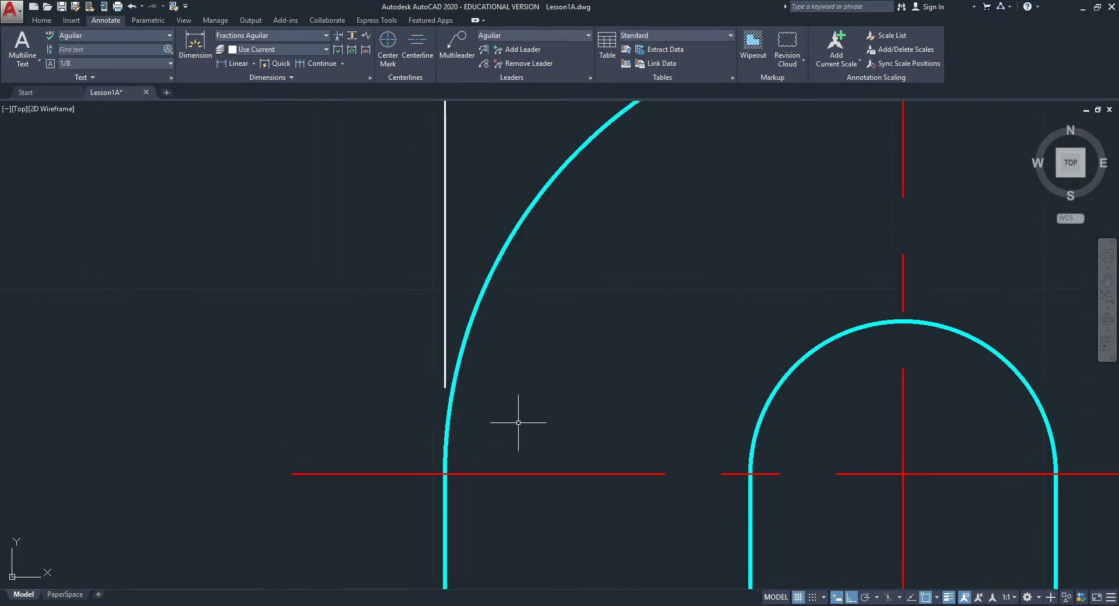
scroll(337, 437, "down", 5)
mouse_move(337, 437)
middle_mouse_down()
mouse_move(282, 403)
mouse_move(345, 341)
middle_mouse_up()
mouse_move(459, 421)
middle_mouse_down()
mouse_move(349, 419)
mouse_move(557, 453)
middle_mouse_up()
scroll(194, 424, "up", 10)
scroll(112, 429, "down", 6)
middle_click_drag(151, 356, 357, 469)
scroll(369, 361, "down", 3)
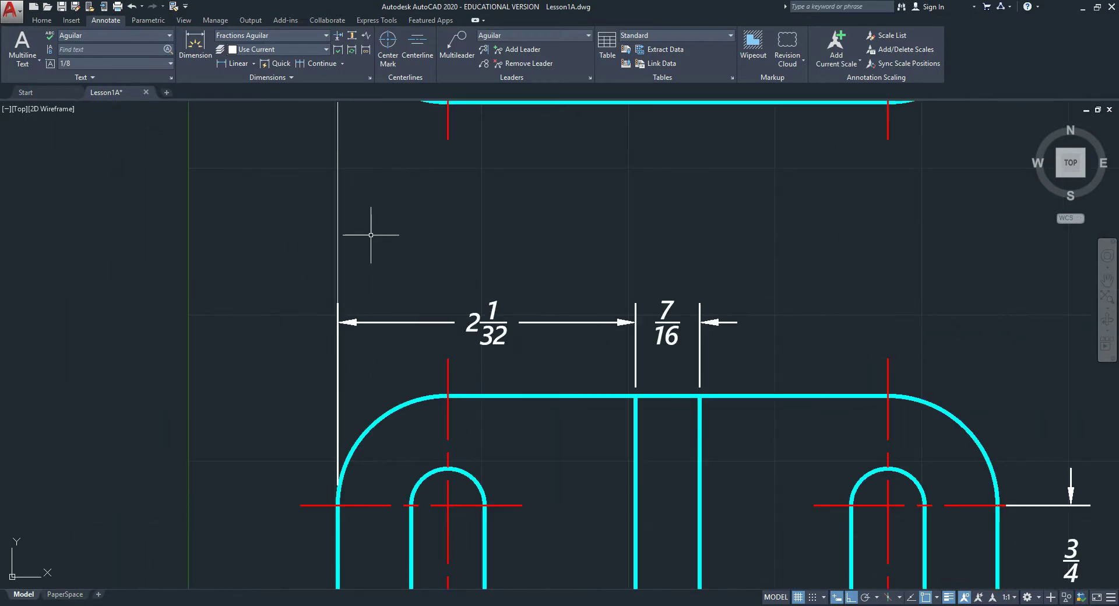
scroll(379, 262, "down", 2)
left_click(383, 294)
left_click(350, 271)
key("Escape")
- Delete the stray horizontal line between the lower dimensions
scroll(579, 233, "down", 4)
scroll(722, 357, "up", 6)
left_click(771, 288)
left_click(750, 262)
key("Delete")
mouse_move(662, 335)
middle_mouse_down()
mouse_move(652, 377)
mouse_move(596, 456)
middle_mouse_up()
scroll(651, 376, "up", 2)
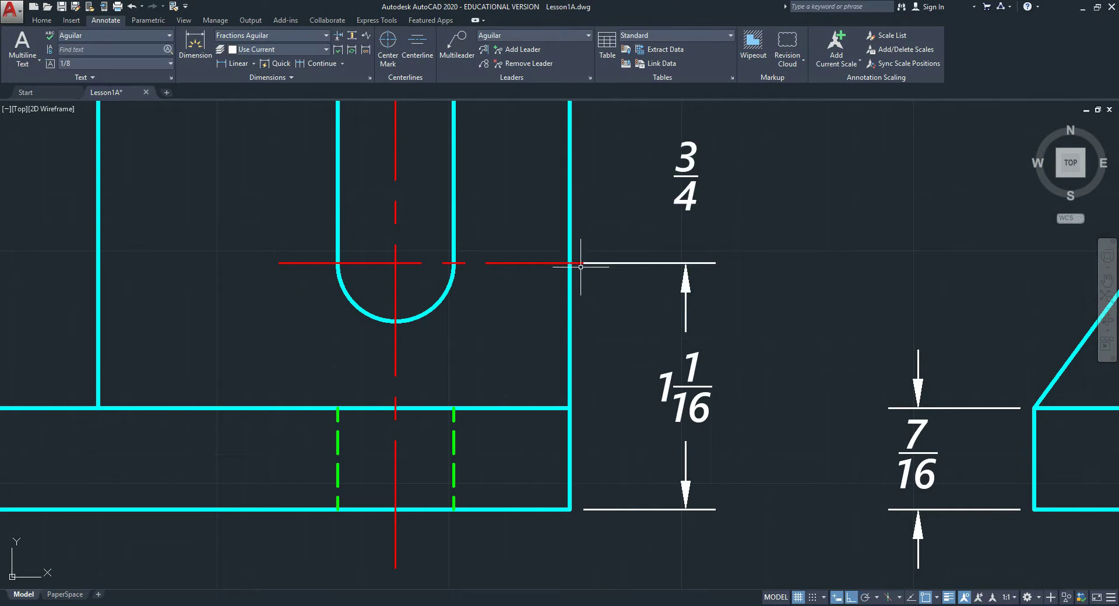
scroll(593, 267, "up", 2)
scroll(599, 268, "down", 2)
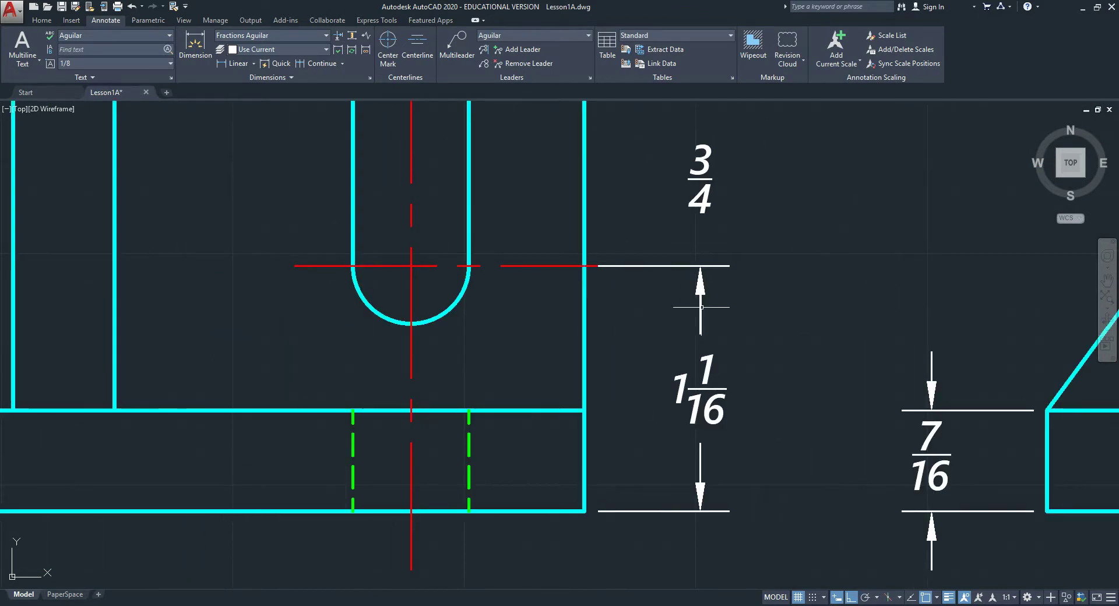
scroll(662, 295, "down", 4)
- Add a 4 1/2 linear dimension across the front view's full width
left_click(232, 65)
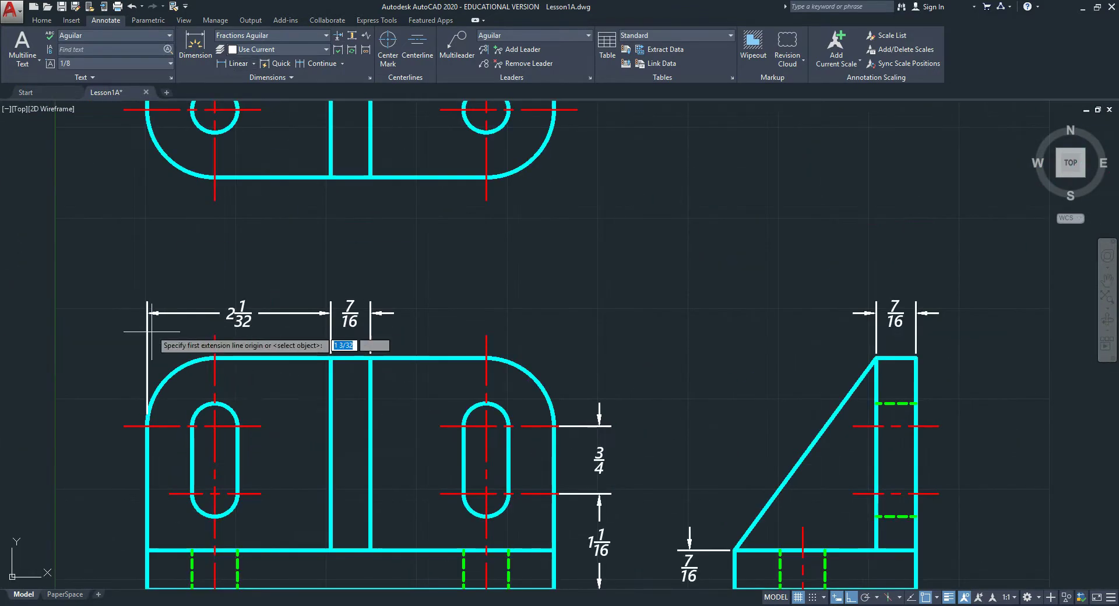
left_click(146, 426)
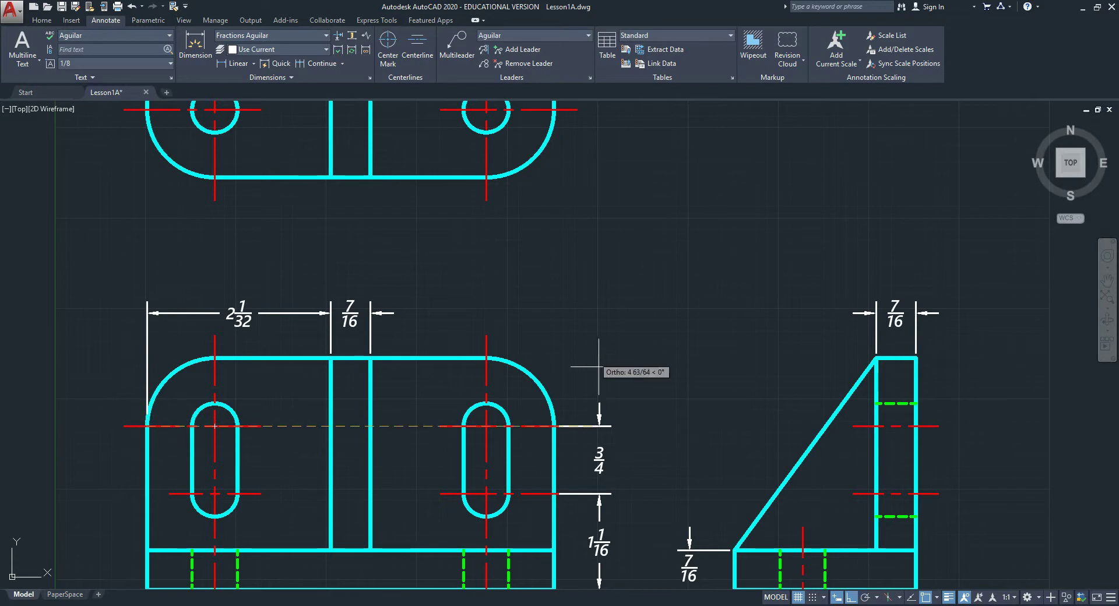
left_click(552, 426)
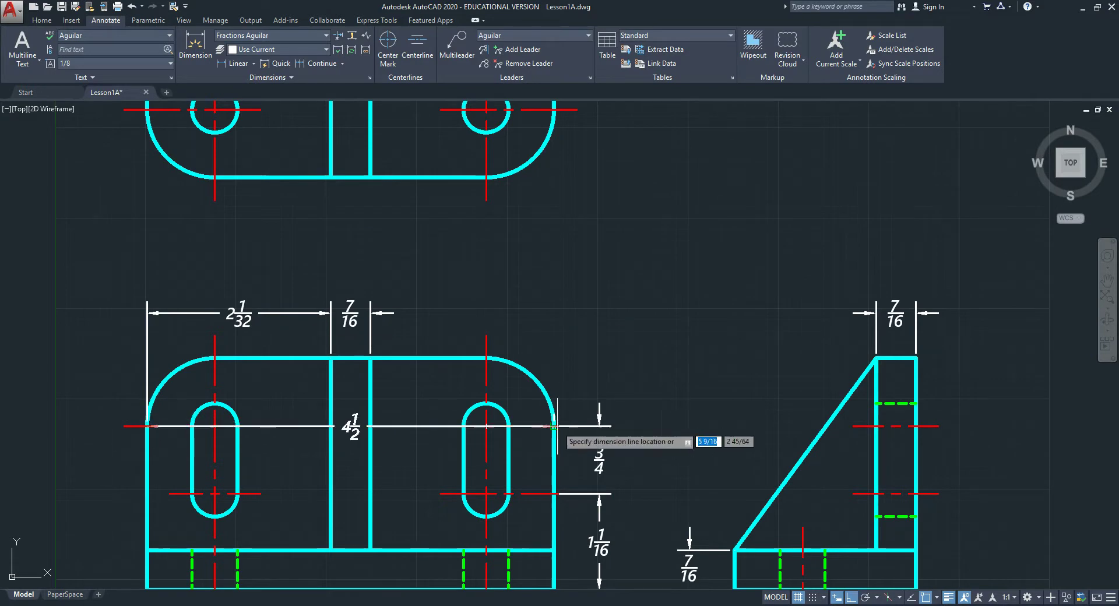
left_click(485, 278)
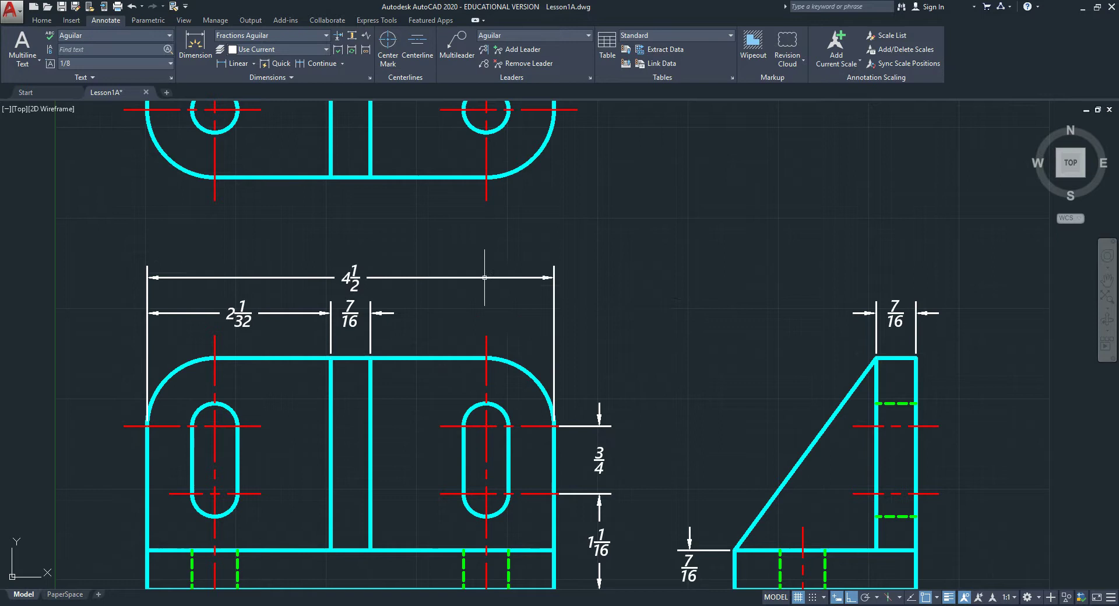
- Raise the 4 1/2 dimension .7 so it sits above the 2 1/32 and 7/16 dimensions
left_click(374, 279)
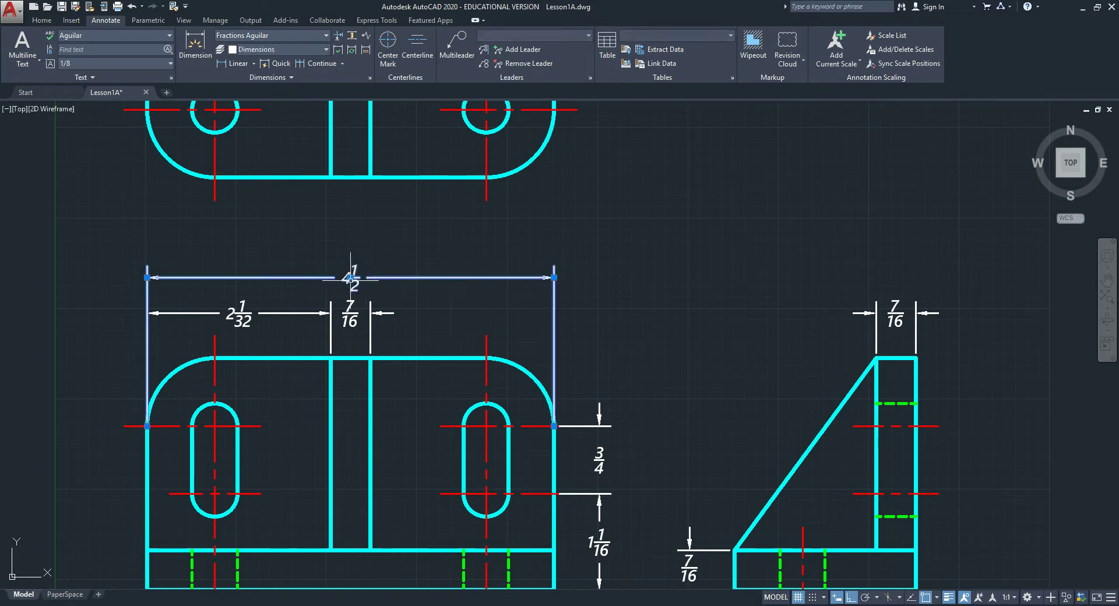
left_click(350, 278)
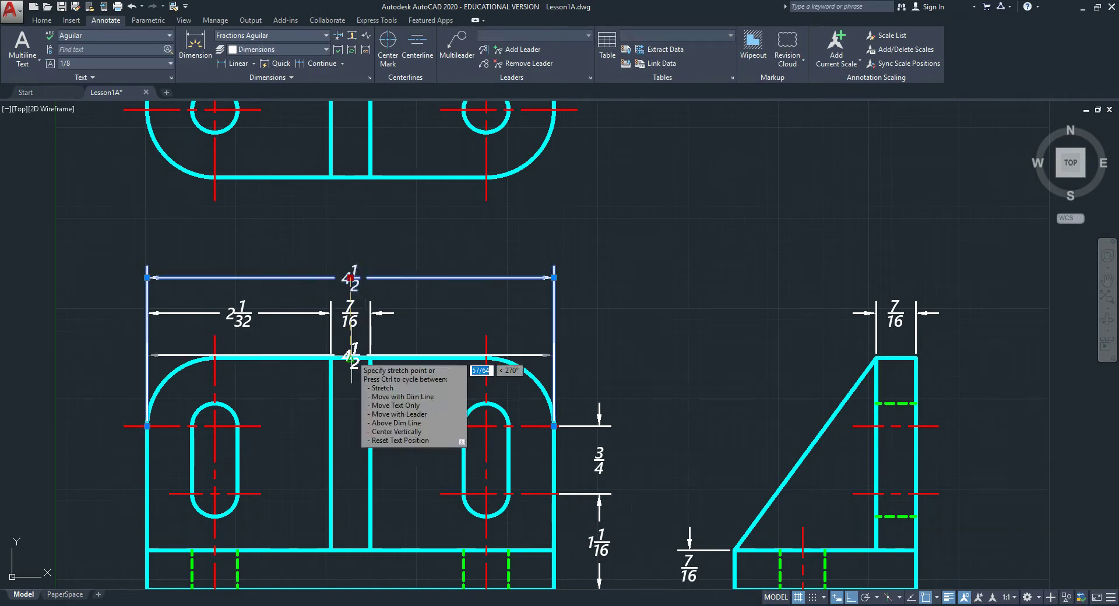
left_click(351, 358)
left_click(351, 358)
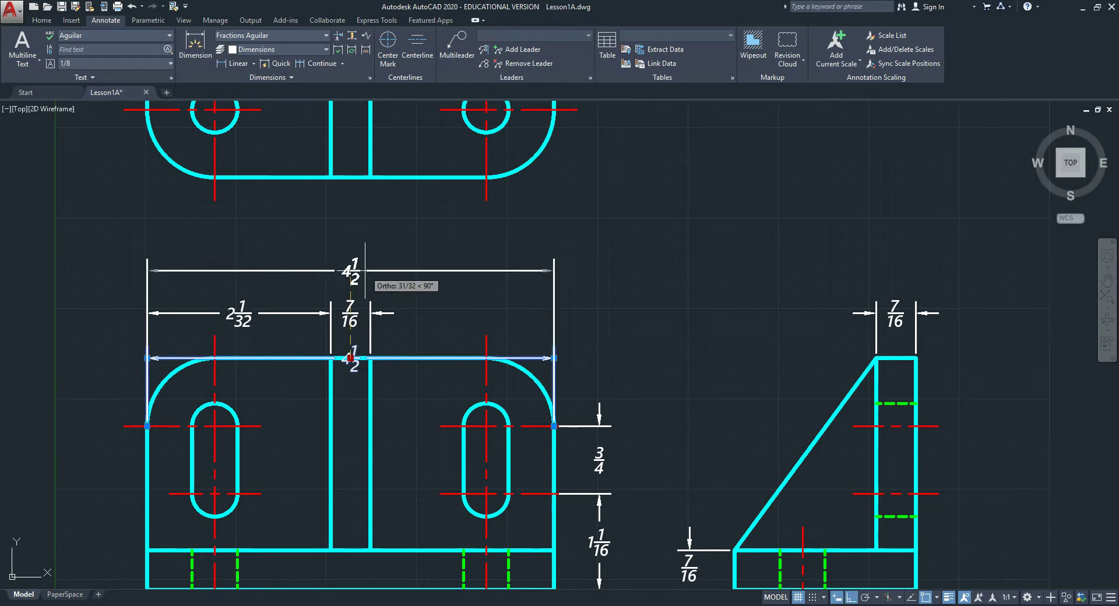
type(".75")
key("Return")
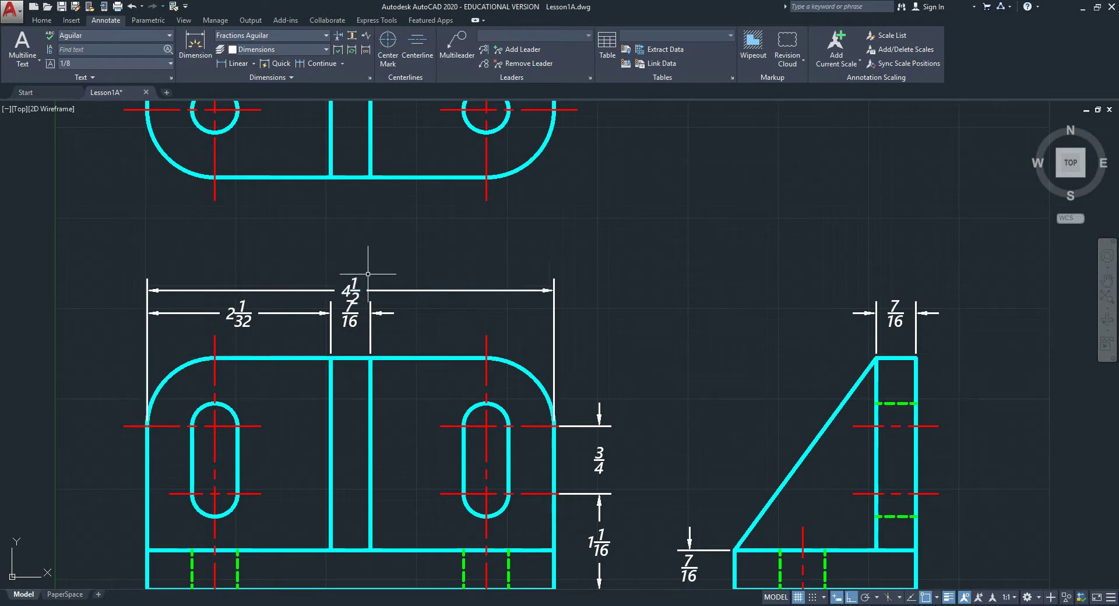
scroll(371, 293, "up", 5)
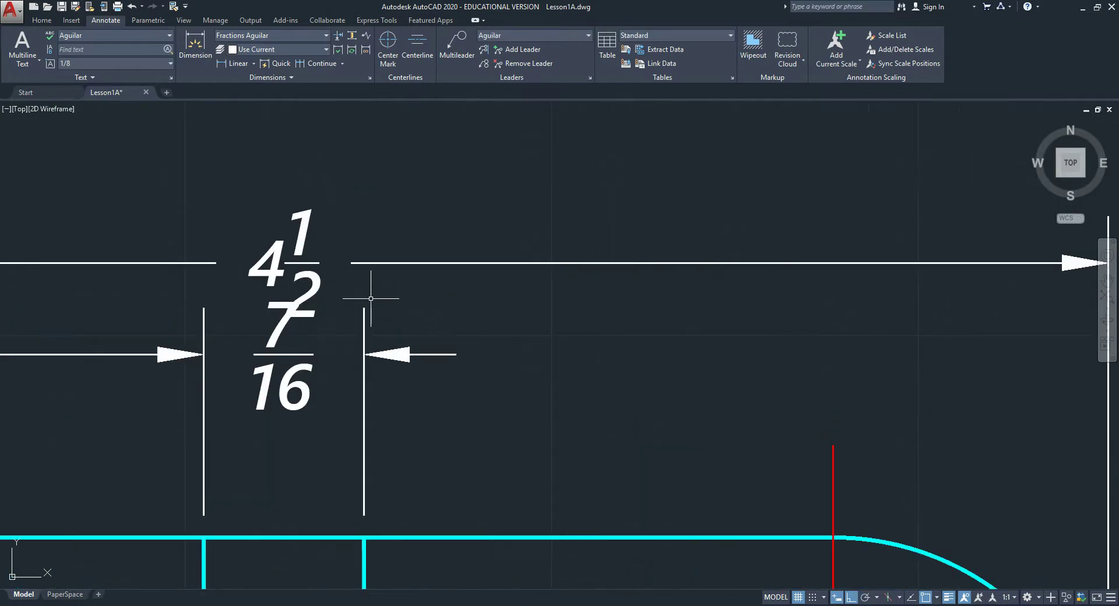
left_click(321, 282)
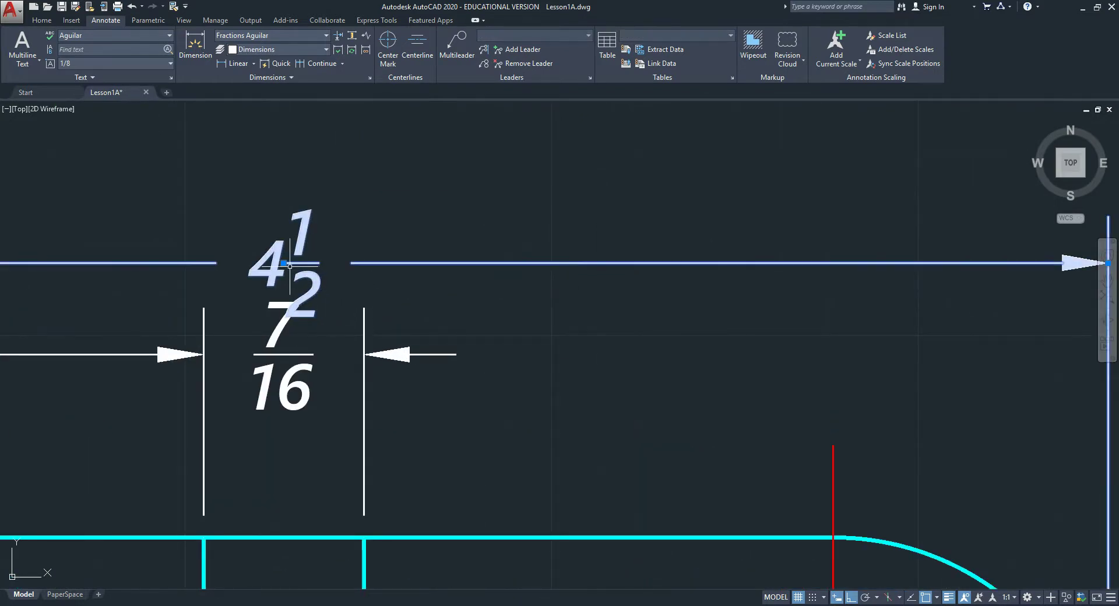
key("Escape")
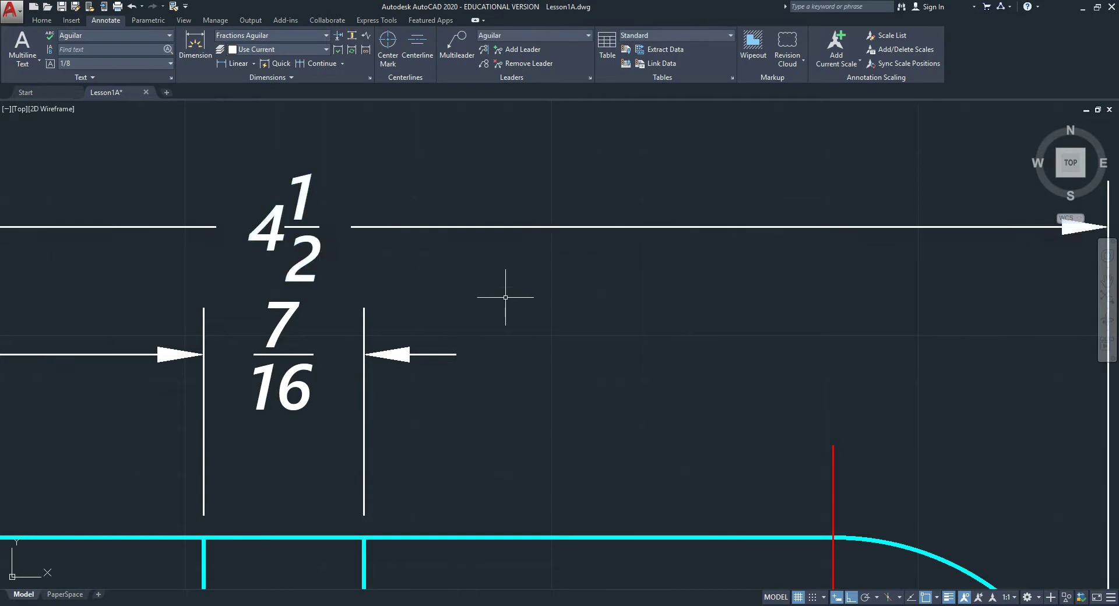
scroll(474, 299, "down", 6)
middle_click_drag(544, 322, 303, 245)
left_click(233, 64)
- Add a 2 9/16 overall height dimension along the front view's right side
left_click(418, 512)
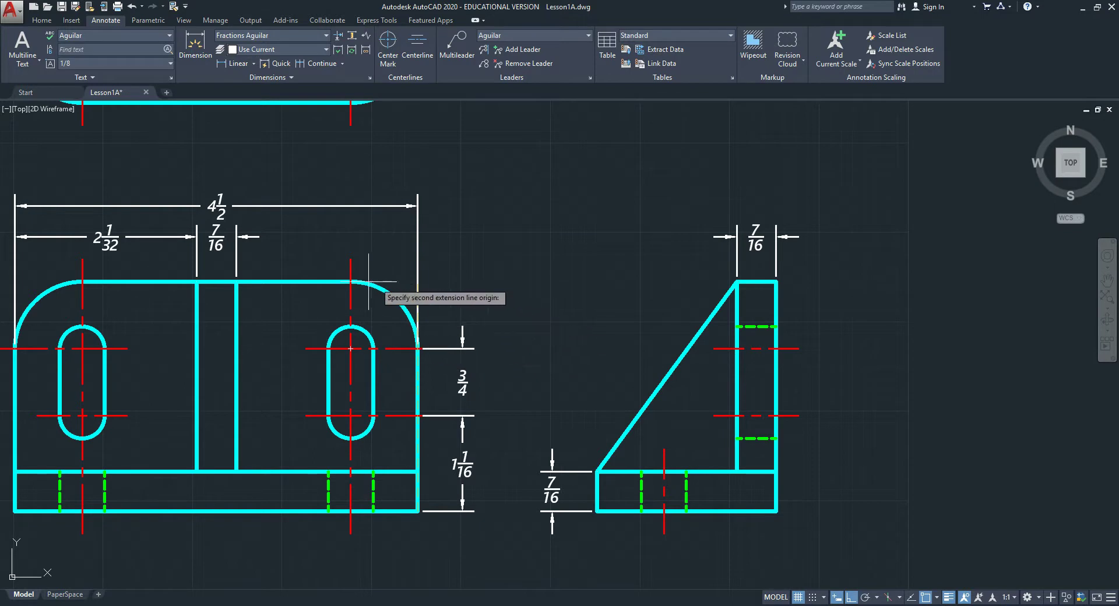
left_click(351, 281)
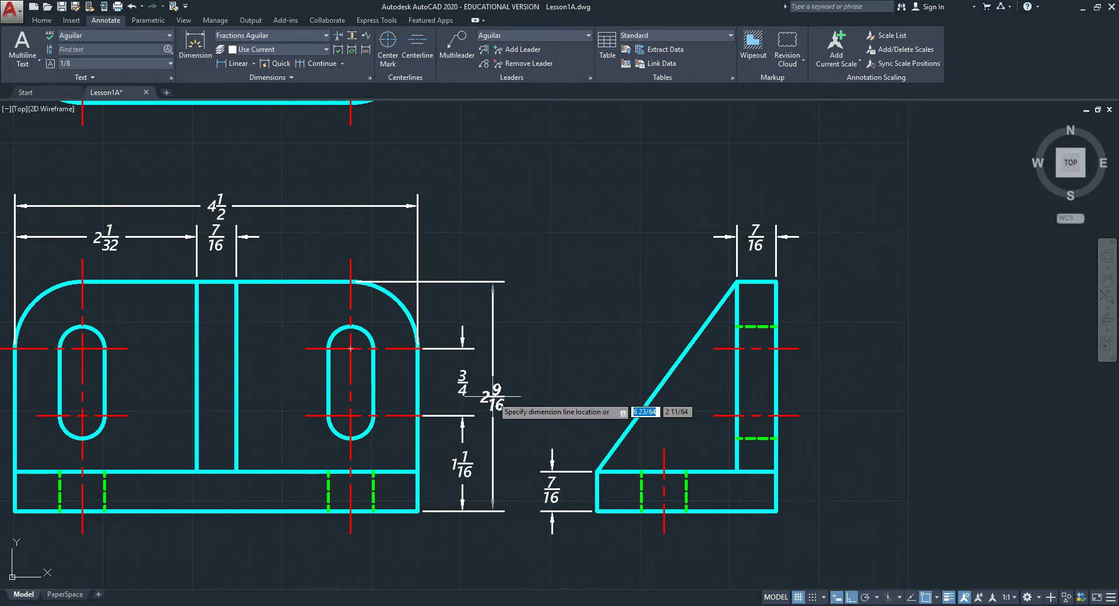
left_click(417, 430)
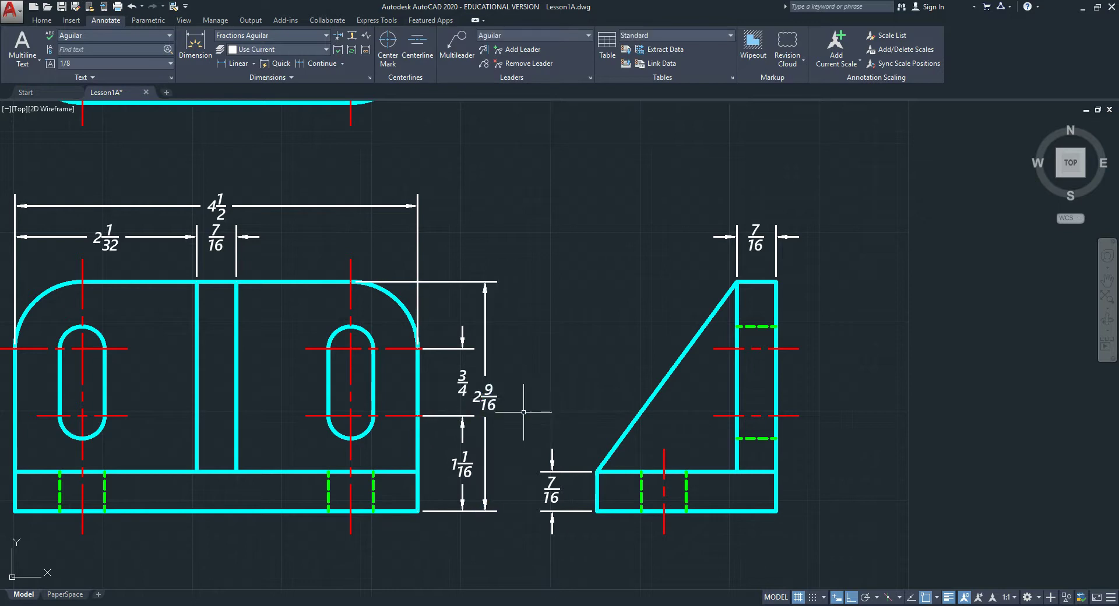
left_click(487, 444)
- Shorten the left end of the 2 9/16 dimension's top extension line
scroll(368, 292, "up", 8)
left_click(383, 200)
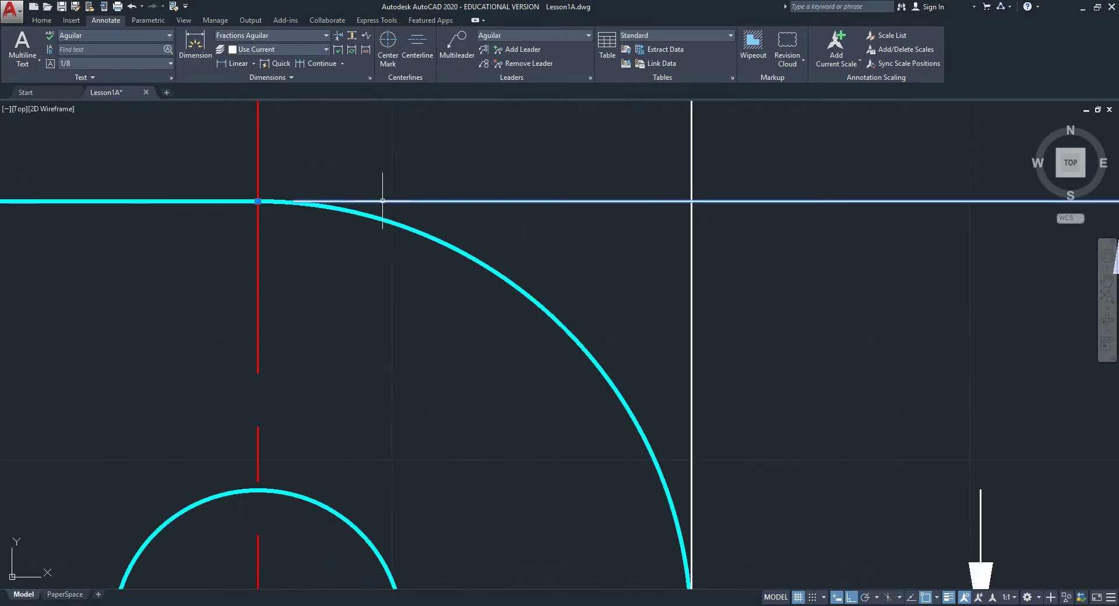
left_click(258, 201)
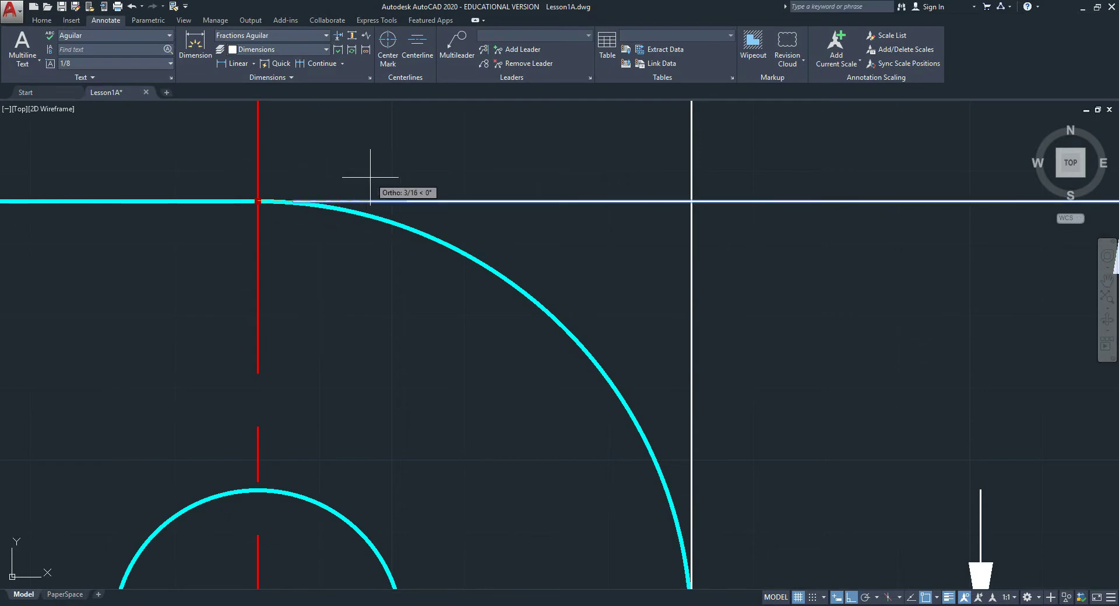
left_click(356, 201)
- Zoom out and pan up until the whole top view is visible
scroll(419, 212, "down", 8)
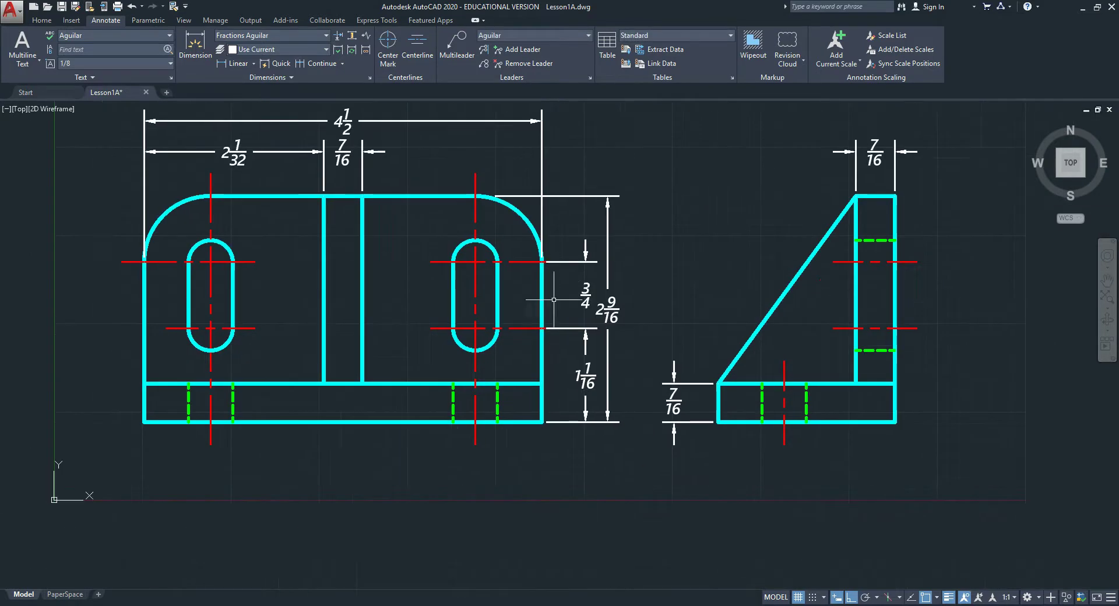
scroll(568, 410, "up", 4)
scroll(537, 397, "down", 5)
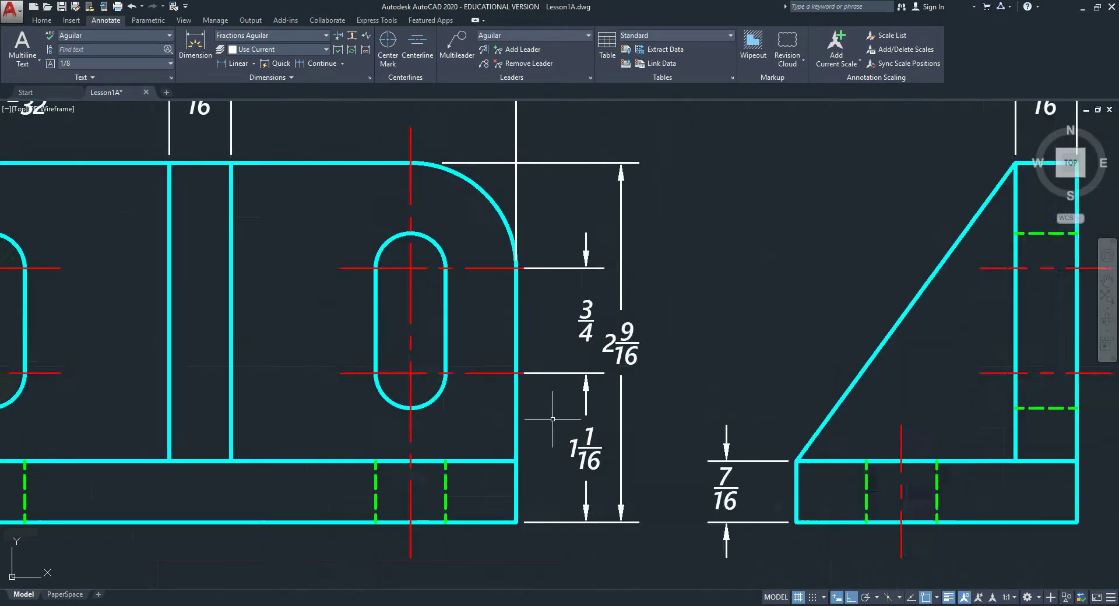
middle_click_drag(450, 225, 374, 362)
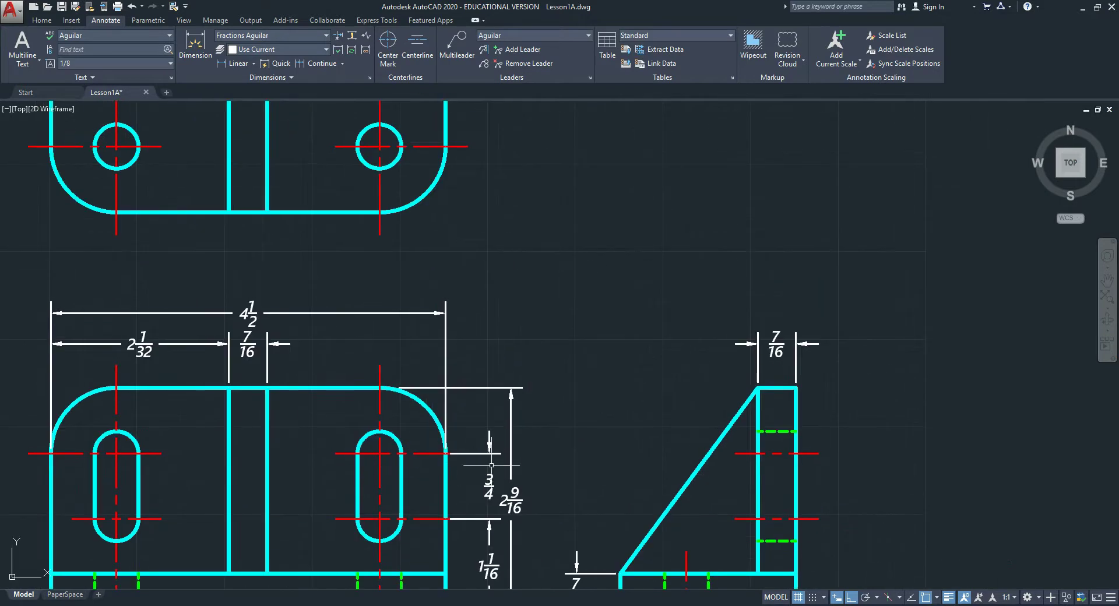
middle_click_drag(518, 435, 543, 604)
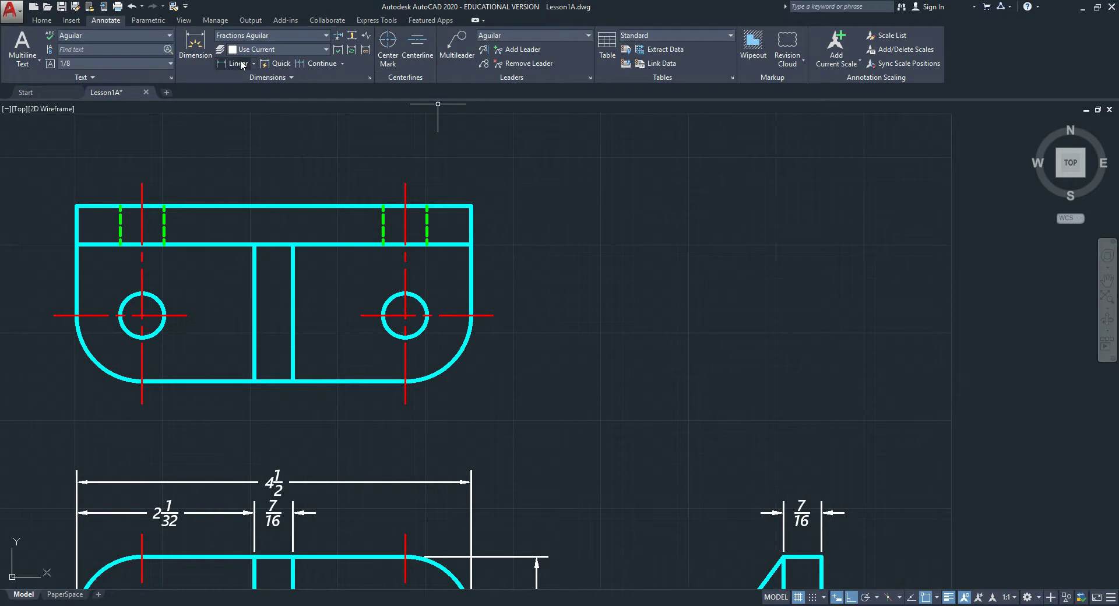
- Dimension the top view's right side as a vertical 2 and move it further right
left_click(471, 315)
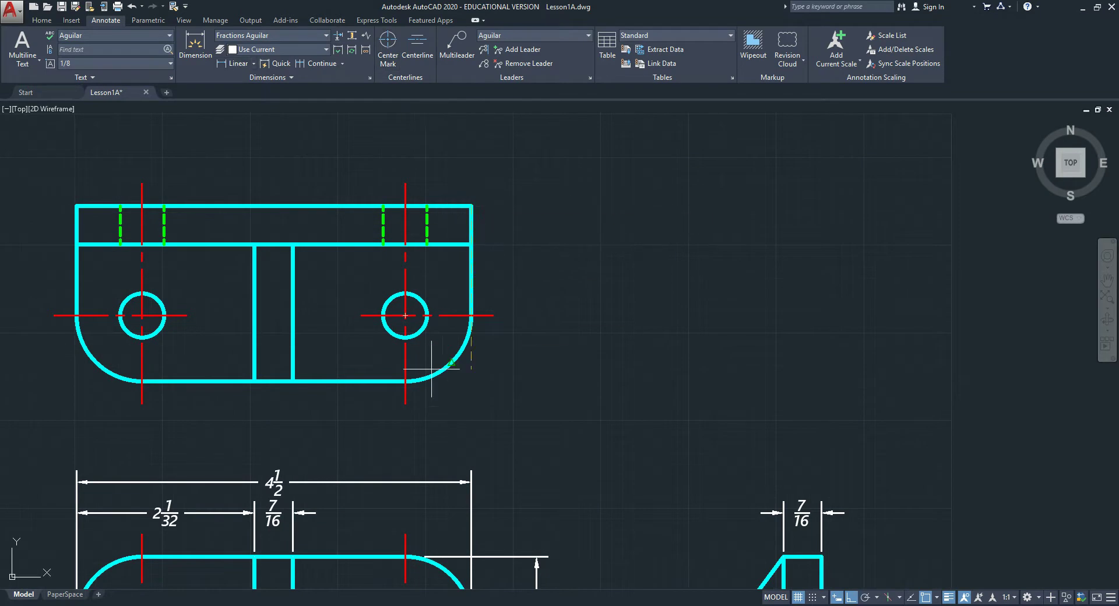
left_click(407, 383)
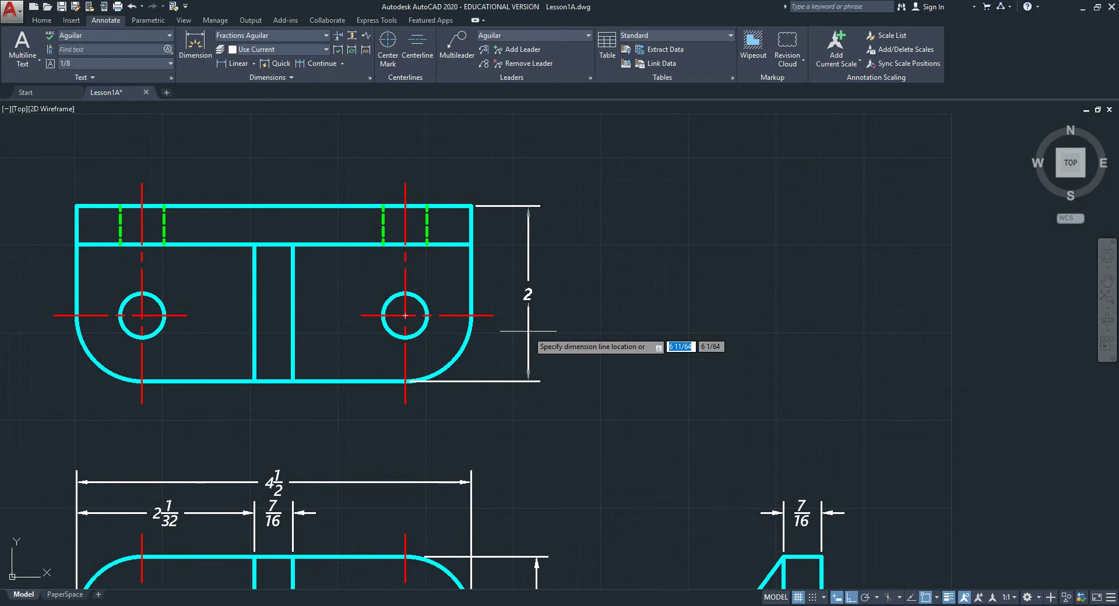
key("Return")
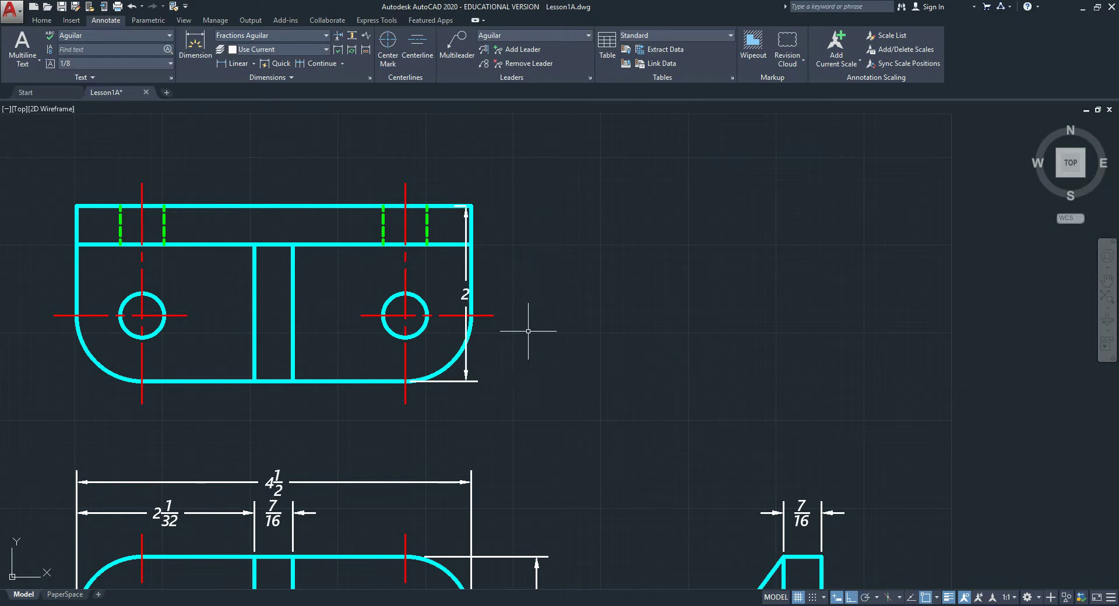
left_click(462, 293)
left_click(464, 294)
left_click(471, 294)
left_click(471, 293)
right_click(505, 302)
left_click(539, 312)
- Shorten the 2 dimension's lower extension line so it clears the rounded corner
scroll(448, 367, "up", 5)
left_click(451, 345)
left_click(305, 344)
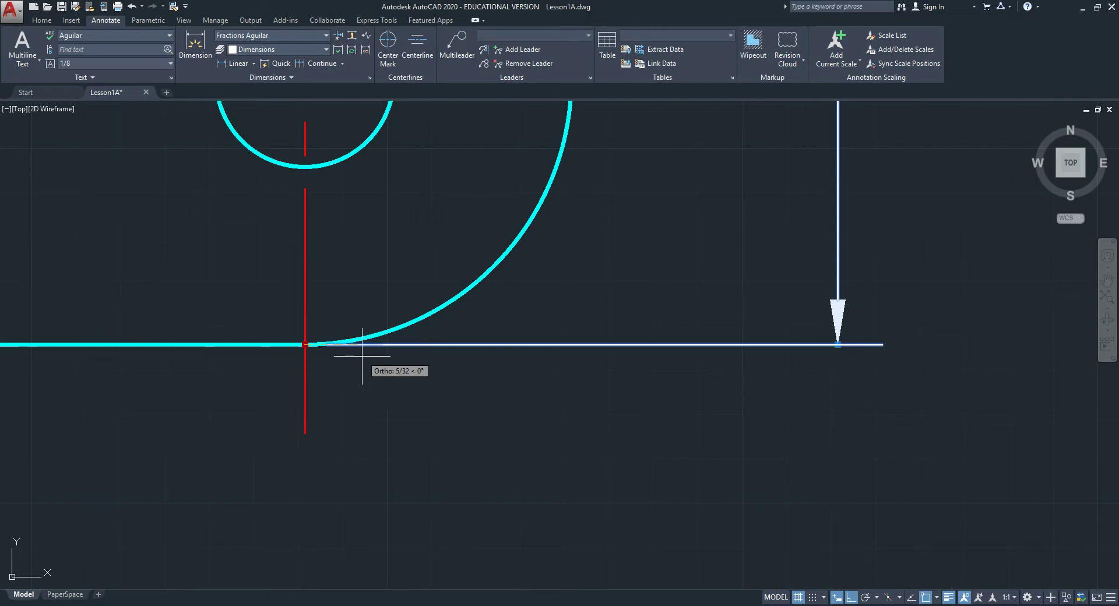
left_click(372, 378)
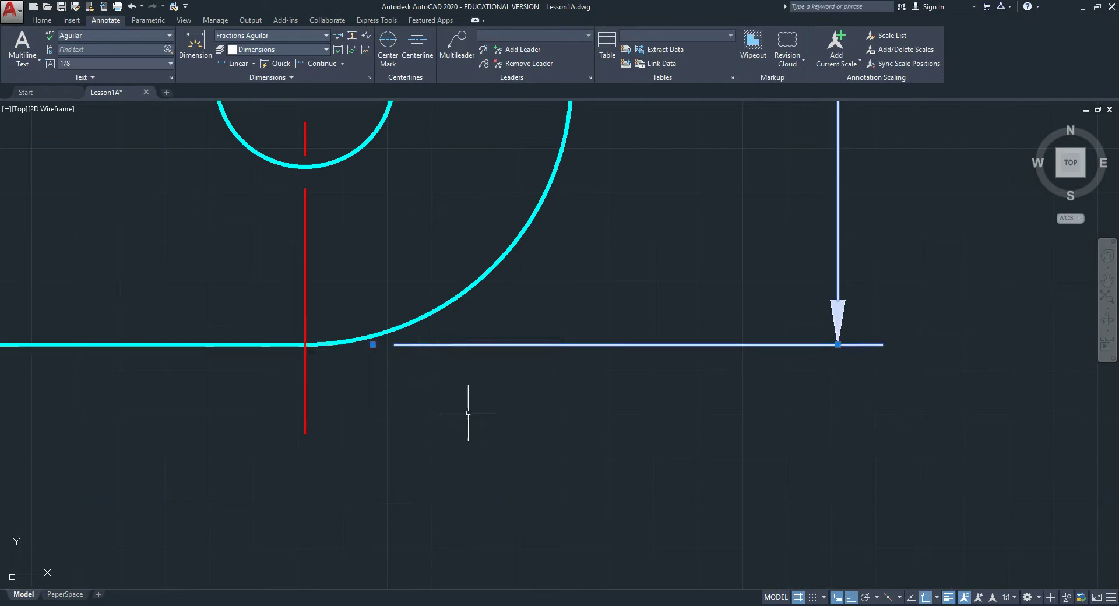
key("Escape")
scroll(473, 402, "down", 5)
mouse_move(526, 360)
middle_mouse_down()
mouse_move(593, 372)
mouse_move(569, 348)
mouse_move(576, 326)
middle_mouse_up()
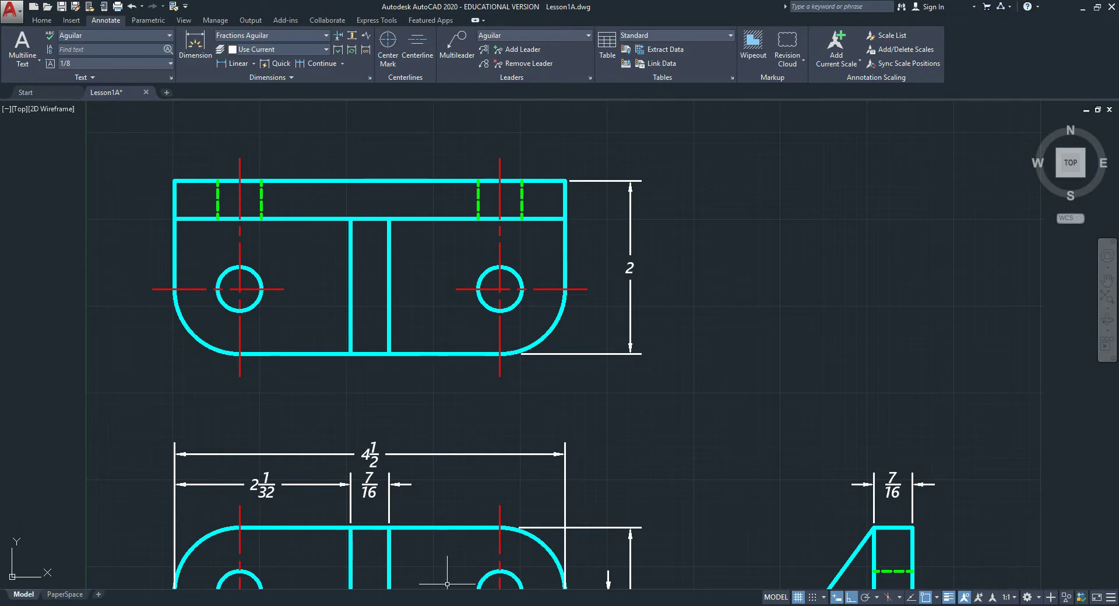
- Check the lesson's reference drawing, then dimension the right hole centre to the edge as 3/4
left_click(332, 574)
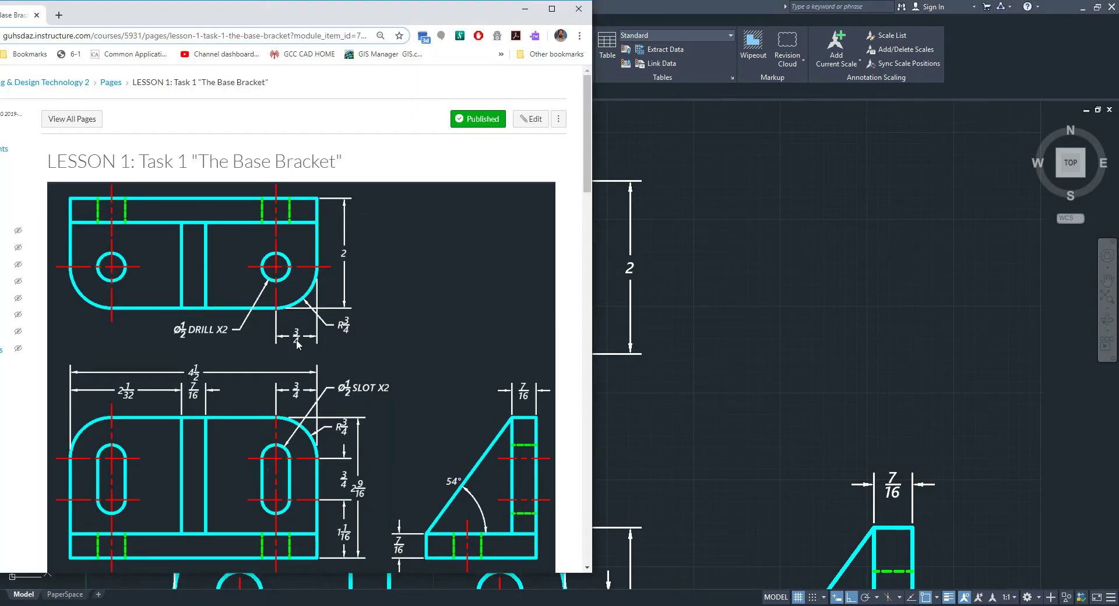
key("alt+Tab")
left_click(564, 290)
left_click(532, 374)
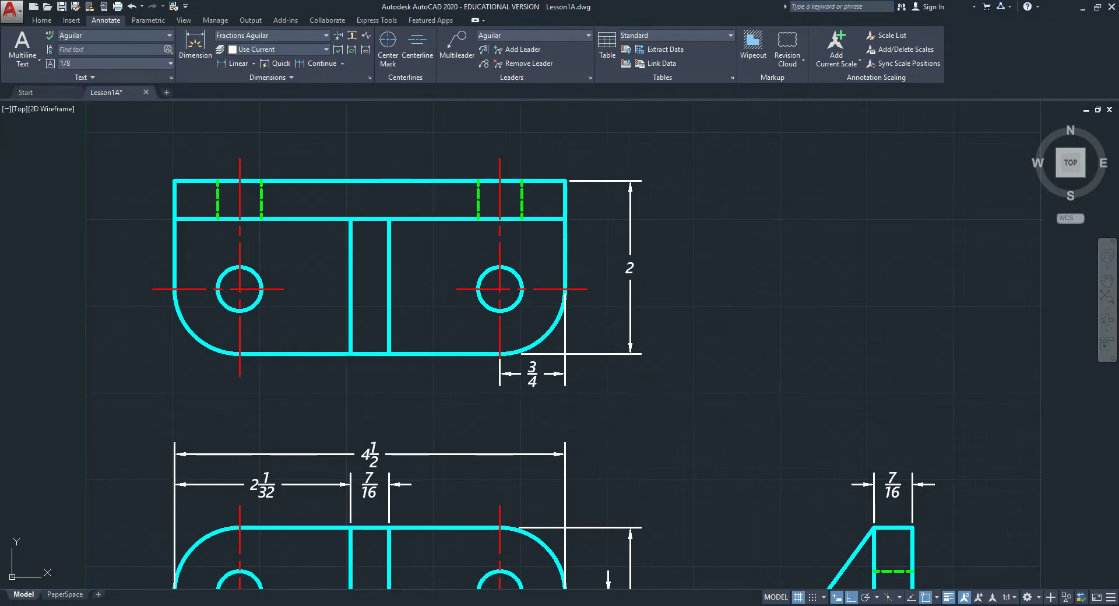
- Move the 3/4 dimension further down, below the top view
left_click(499, 371)
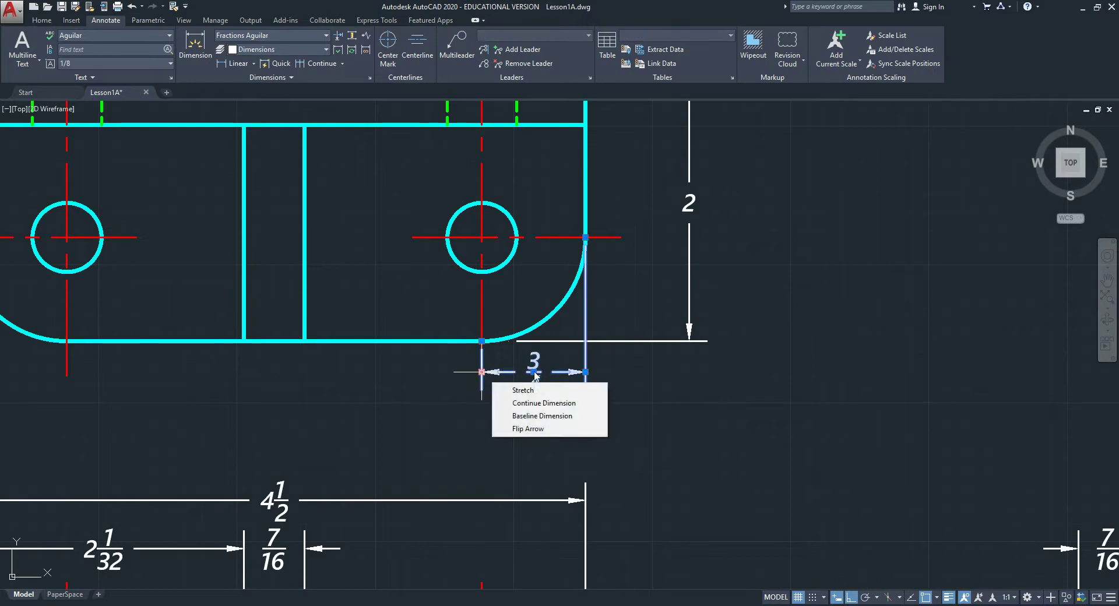
left_click_drag(534, 372, 534, 341)
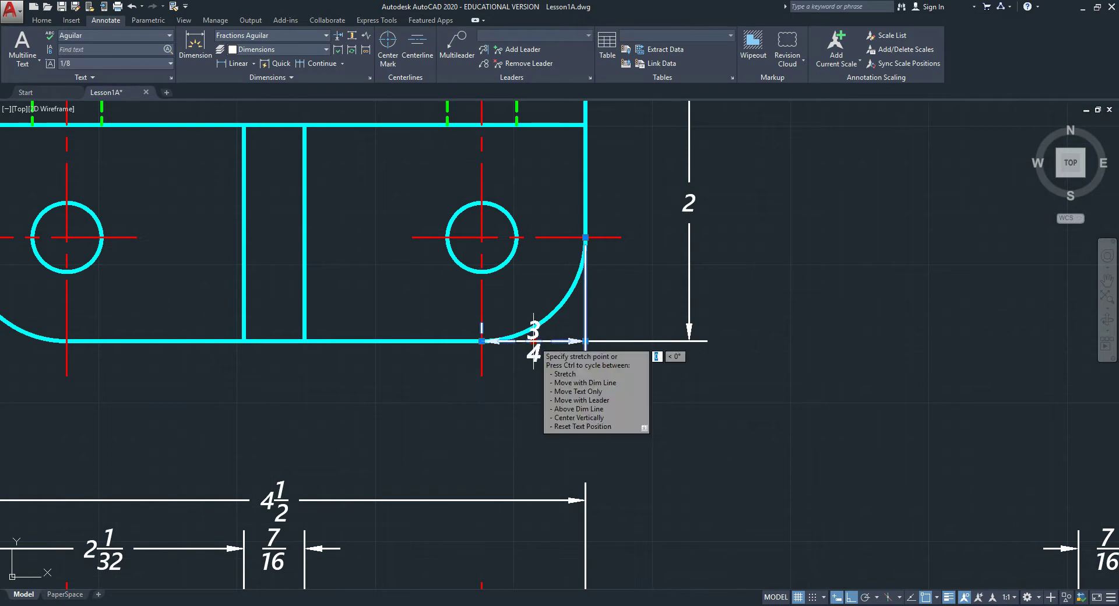
left_click(534, 341)
right_click(534, 418)
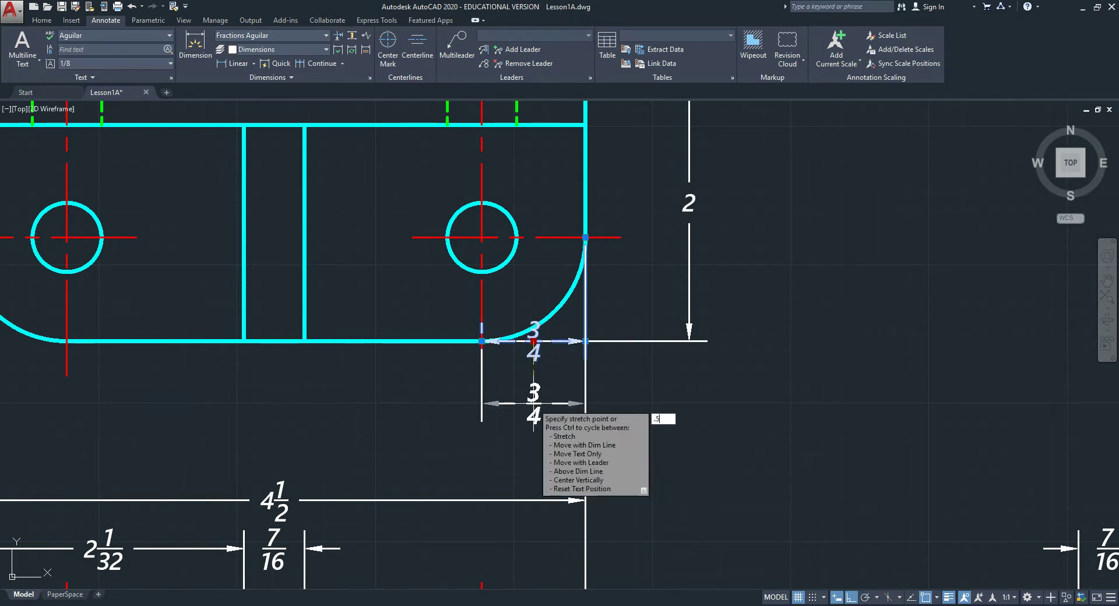
left_click(569, 421)
key("Escape")
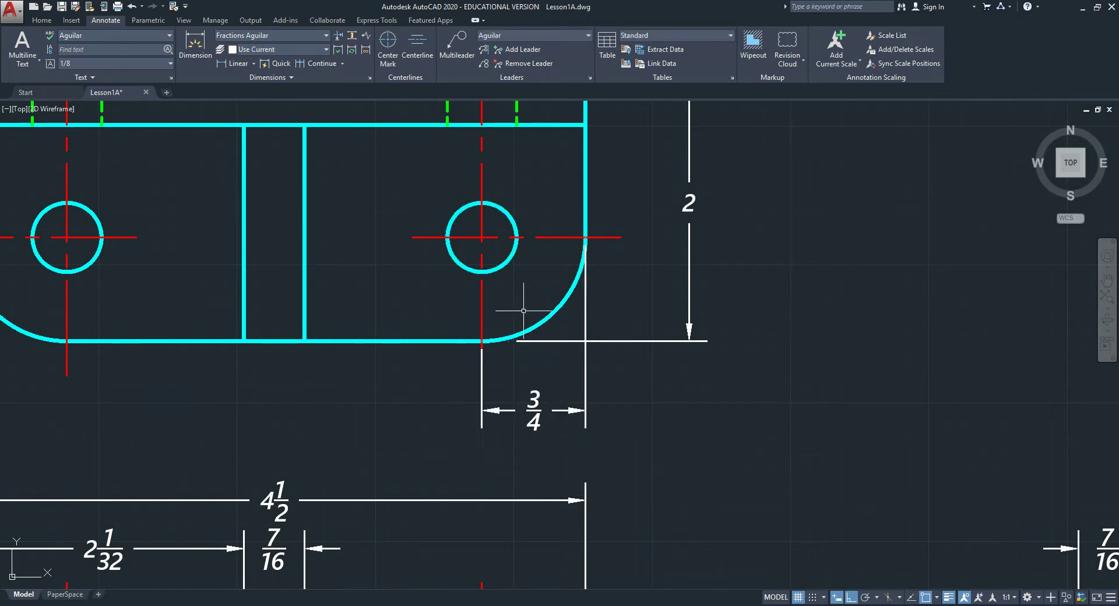
scroll(524, 312, "down", 2)
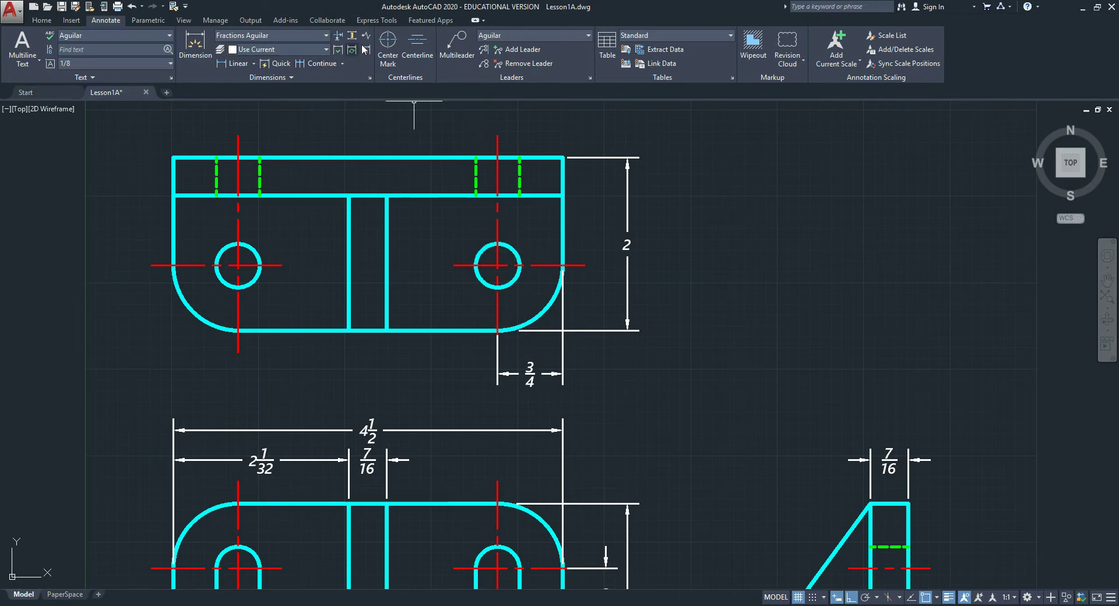
- Dimension the front view's right slot centreline to the right edge as 3/4
left_click(227, 65)
left_click(499, 504)
left_click(562, 567)
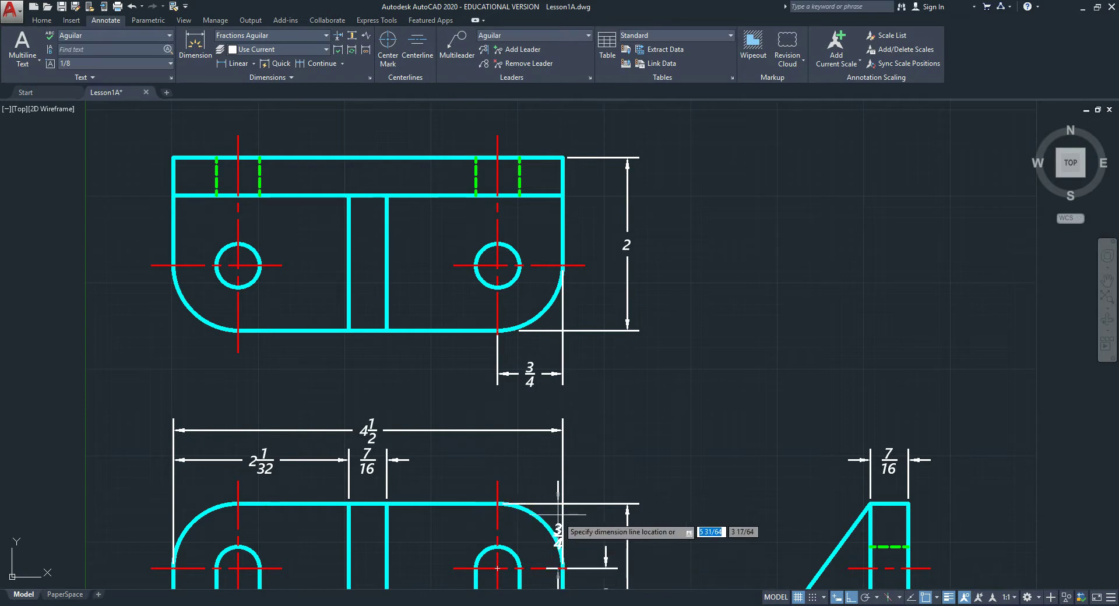
left_click(545, 476)
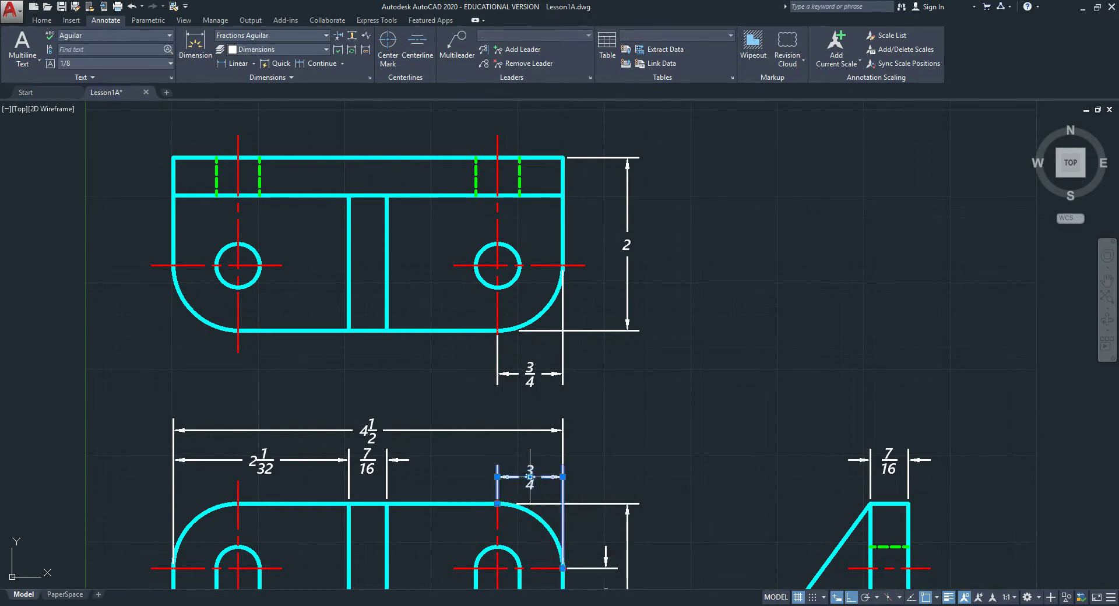
- Align the new 3/4 dimension with the 2 1/32 and 7/16 row
left_click_drag(530, 477, 534, 504)
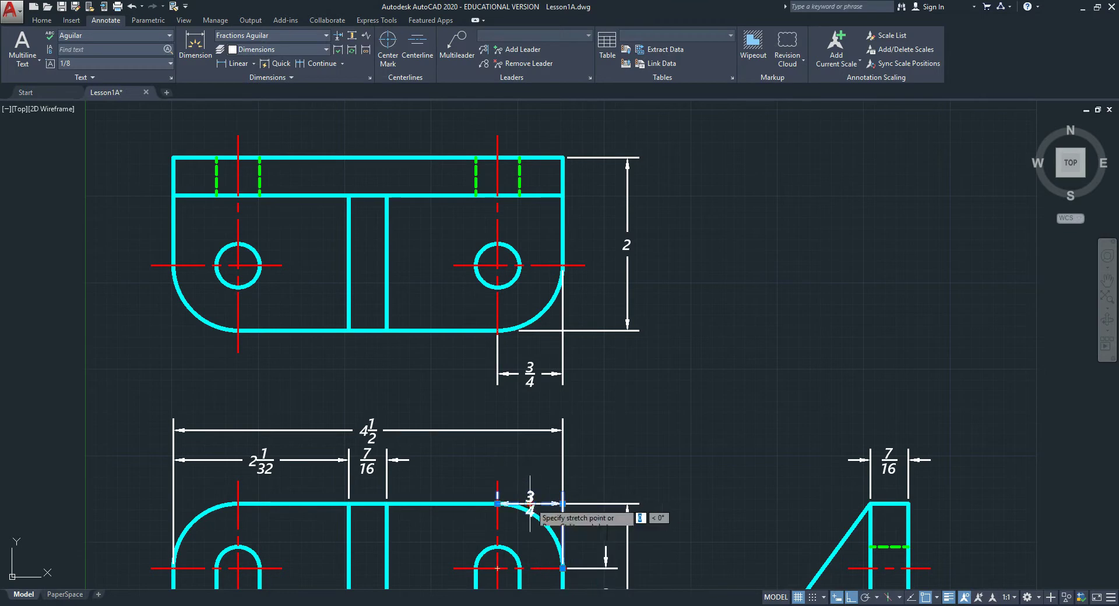
left_click(530, 504)
right_click(539, 478)
left_click(530, 461)
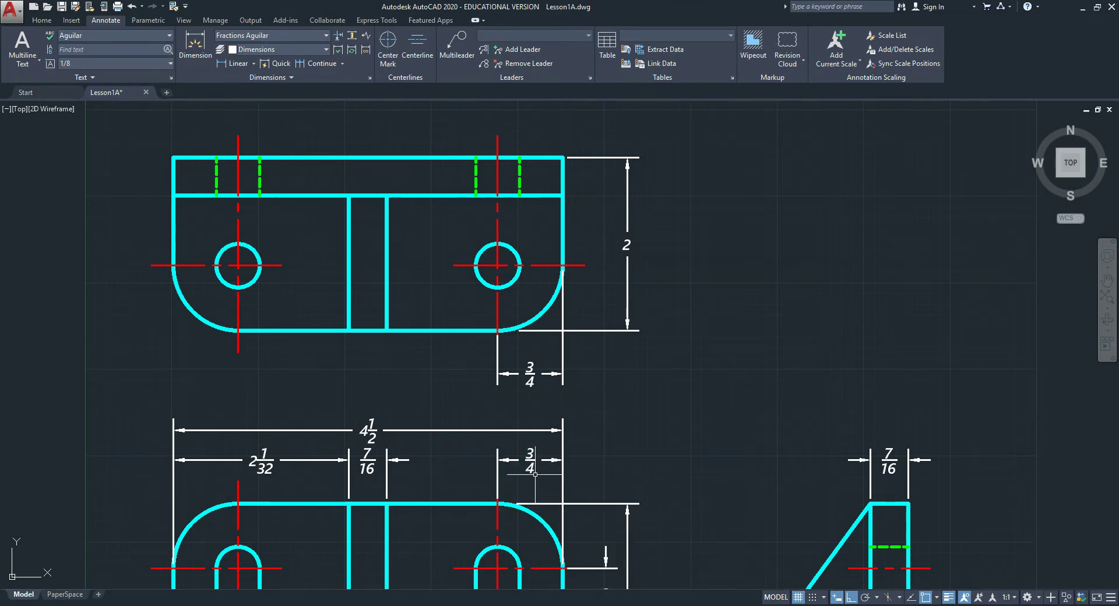
key("Escape")
scroll(535, 505, "up", 2)
middle_click_drag(499, 449, 451, 364)
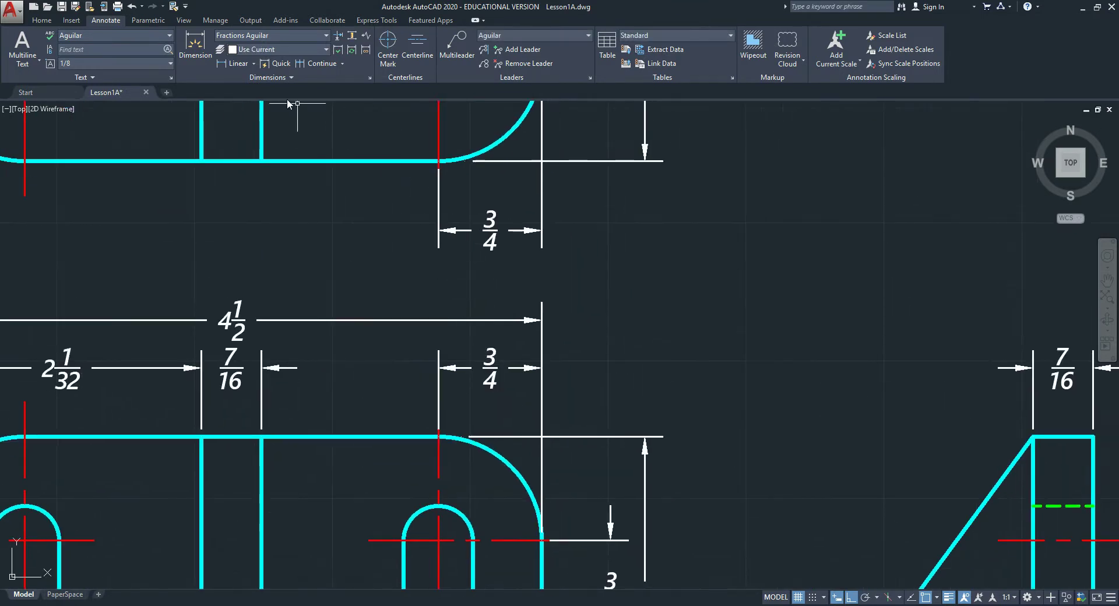
- Add an R3/4 radius dimension to the front view's upper-right rounded corner
left_click(253, 63)
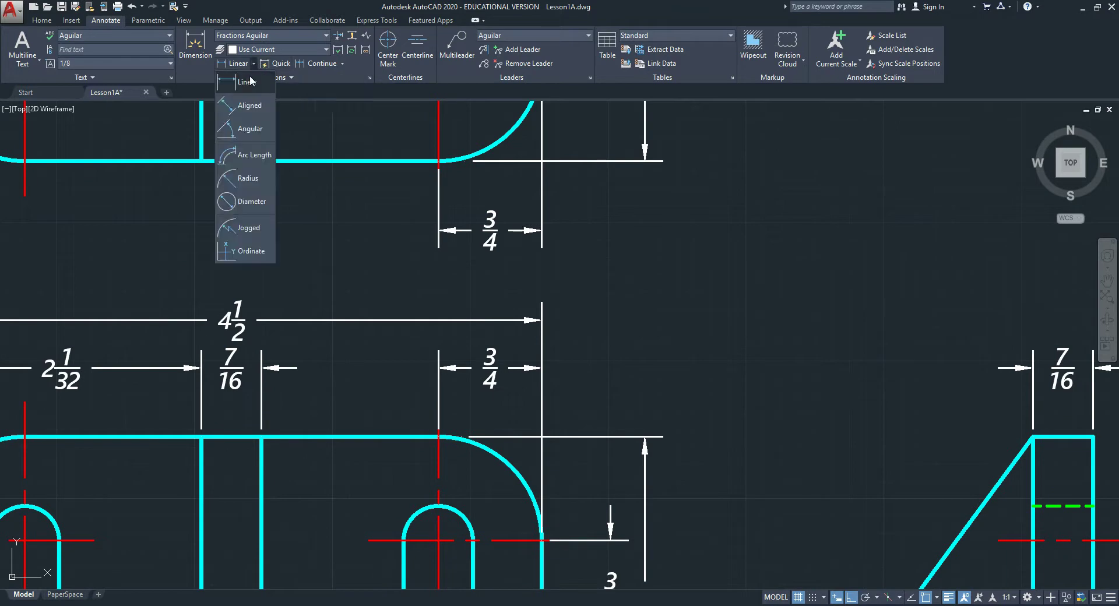
left_click(257, 186)
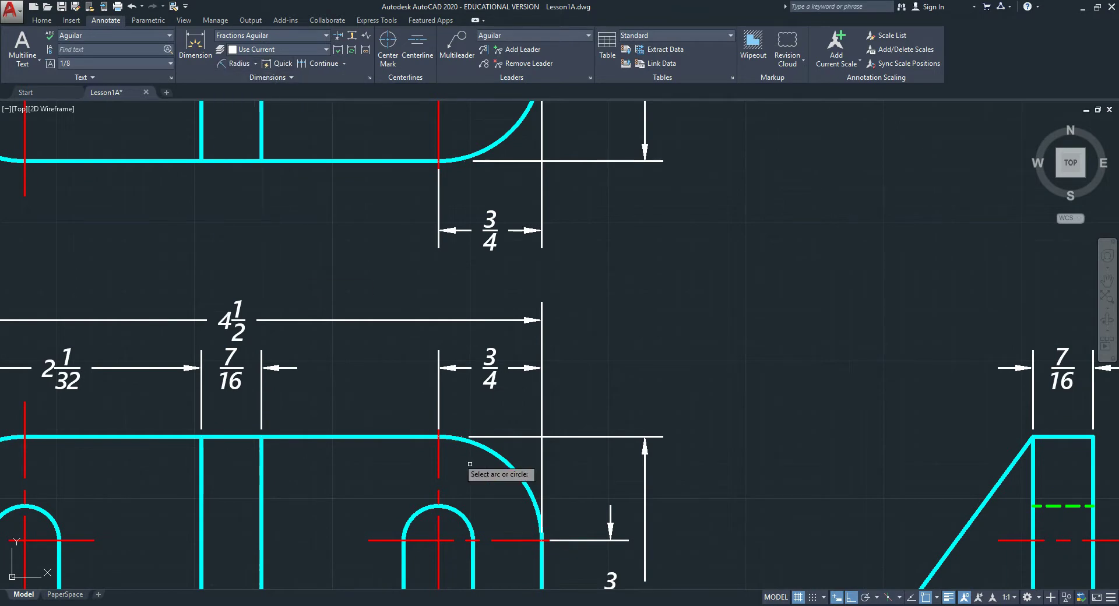
left_click(509, 466)
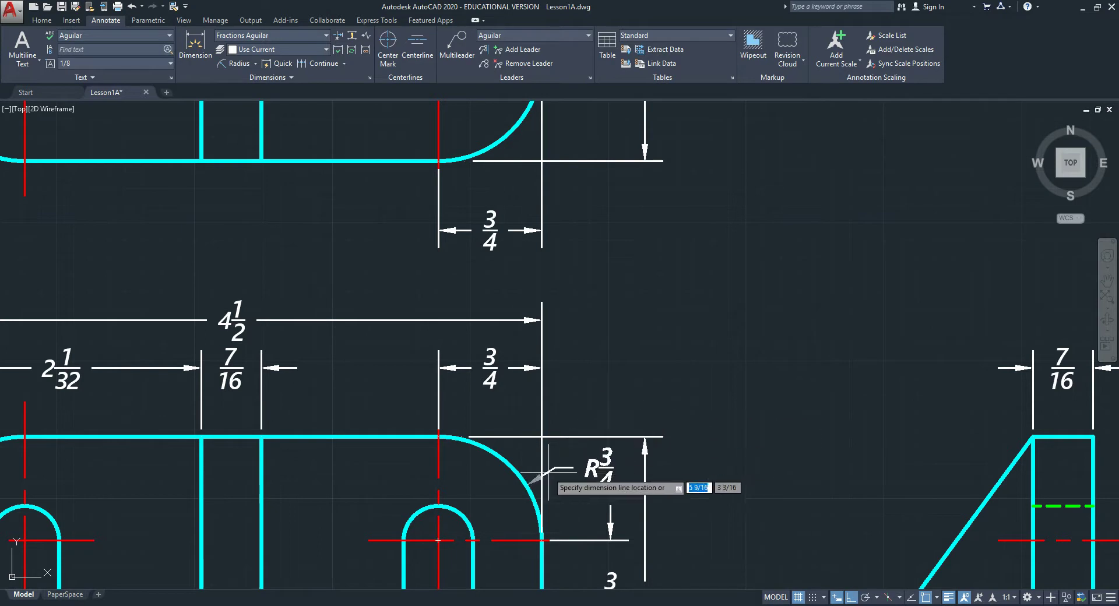
left_click(628, 405)
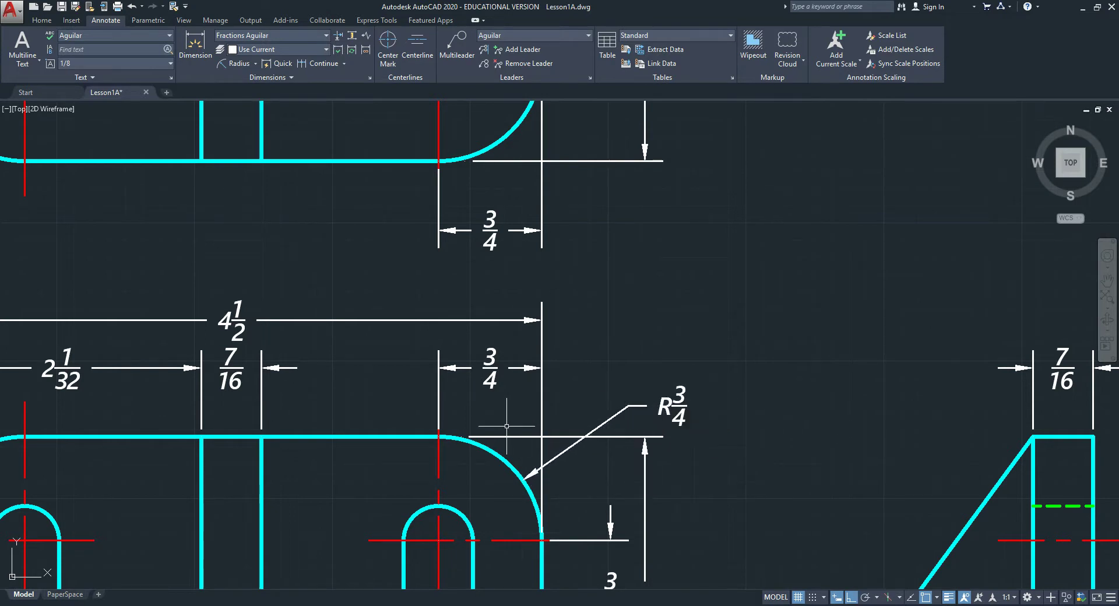
- Add an R3/4 radius dimension to the top view's right corner, placed below right
scroll(509, 428, "down", 3)
middle_click_drag(509, 427, 501, 322)
middle_click_drag(439, 109, 439, 219)
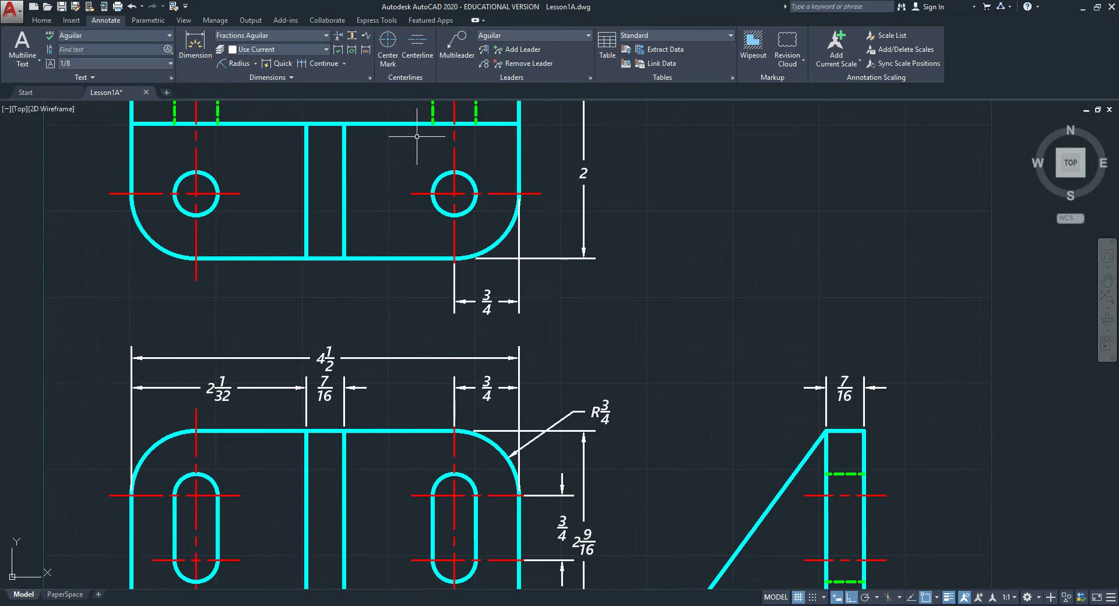
left_click(222, 65)
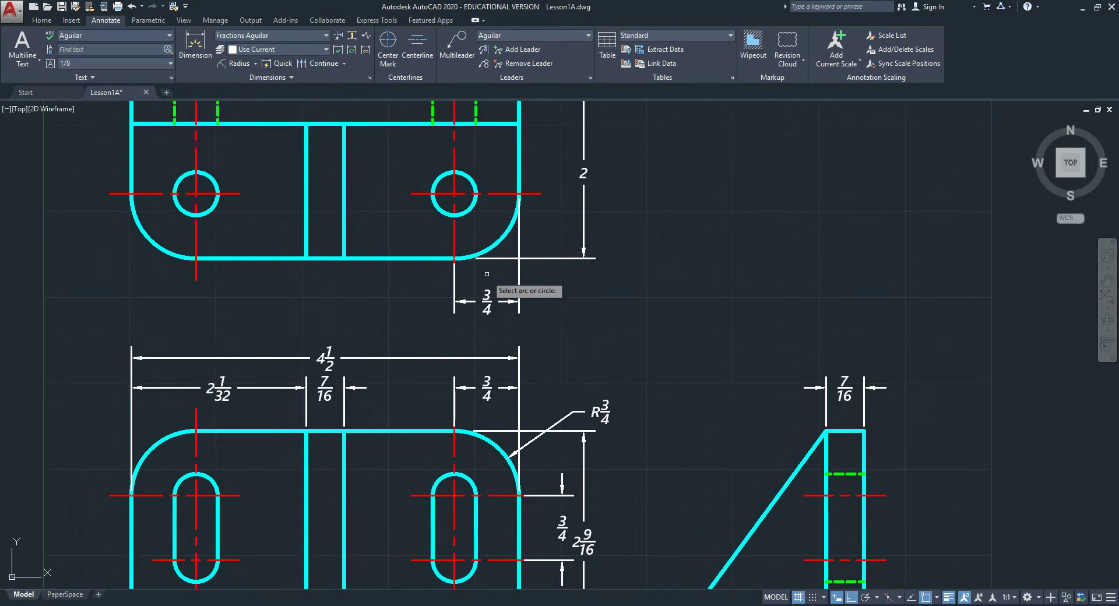
left_click(488, 247)
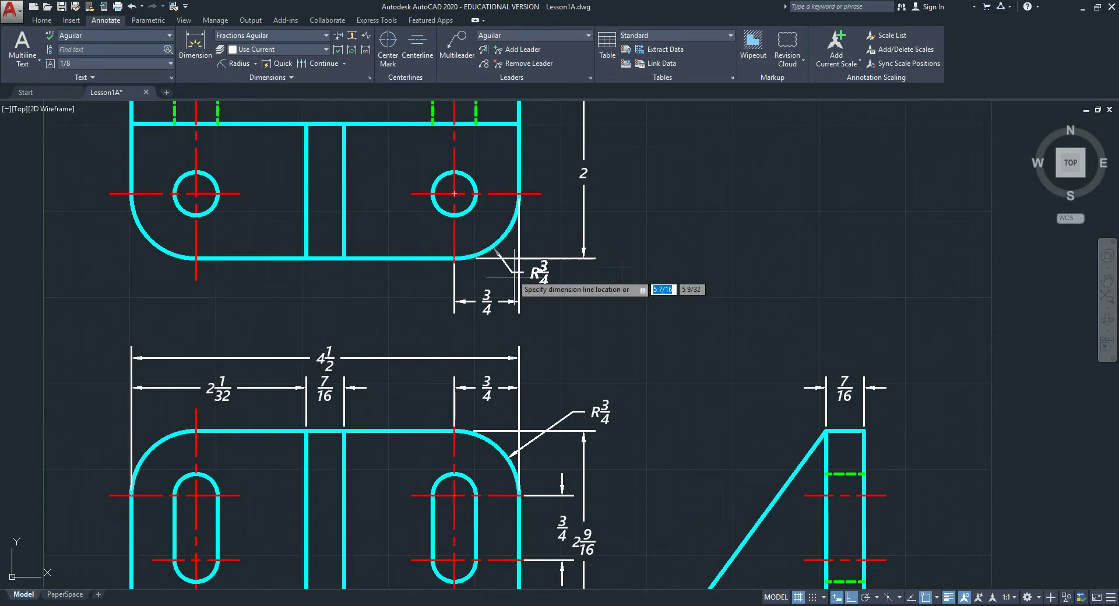
left_click(554, 295)
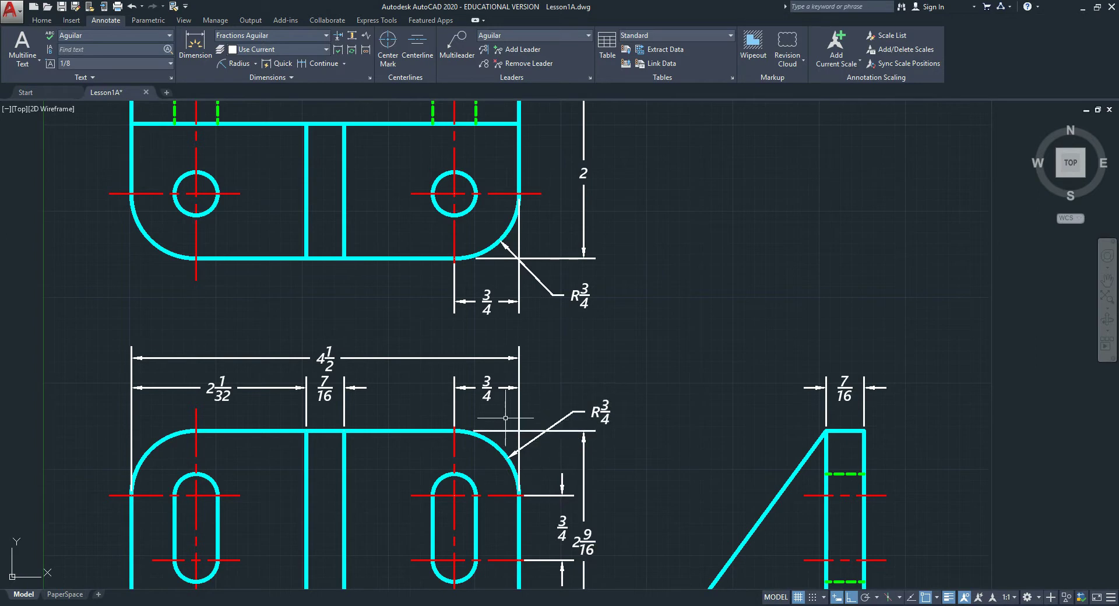
- Add a ⌀1/2 diameter callout to the top view's right hole, placed below it
left_click(254, 64)
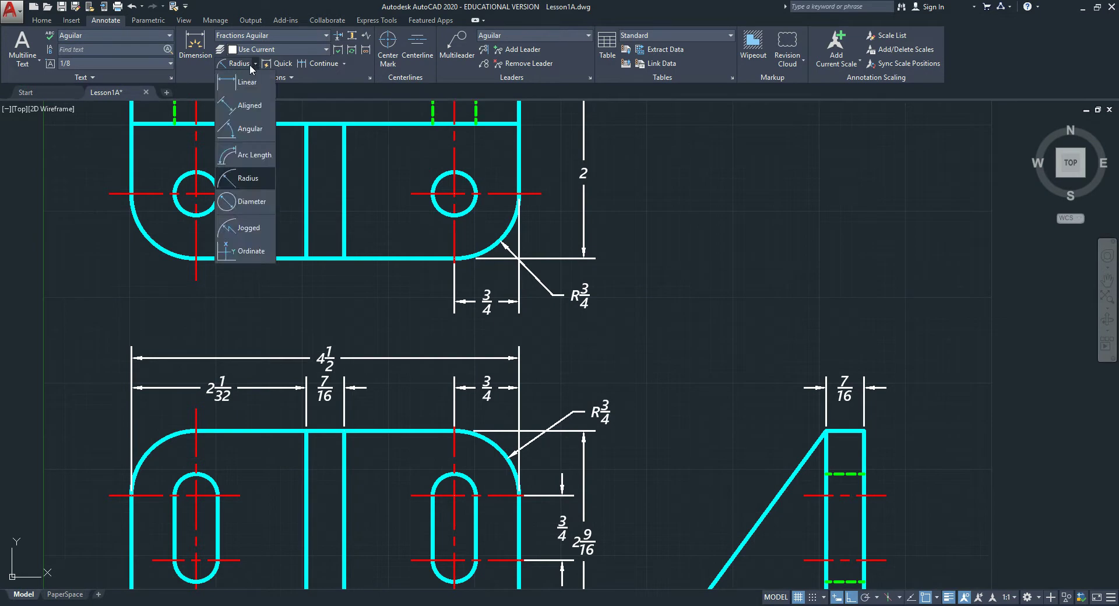
left_click(255, 204)
left_click(441, 210)
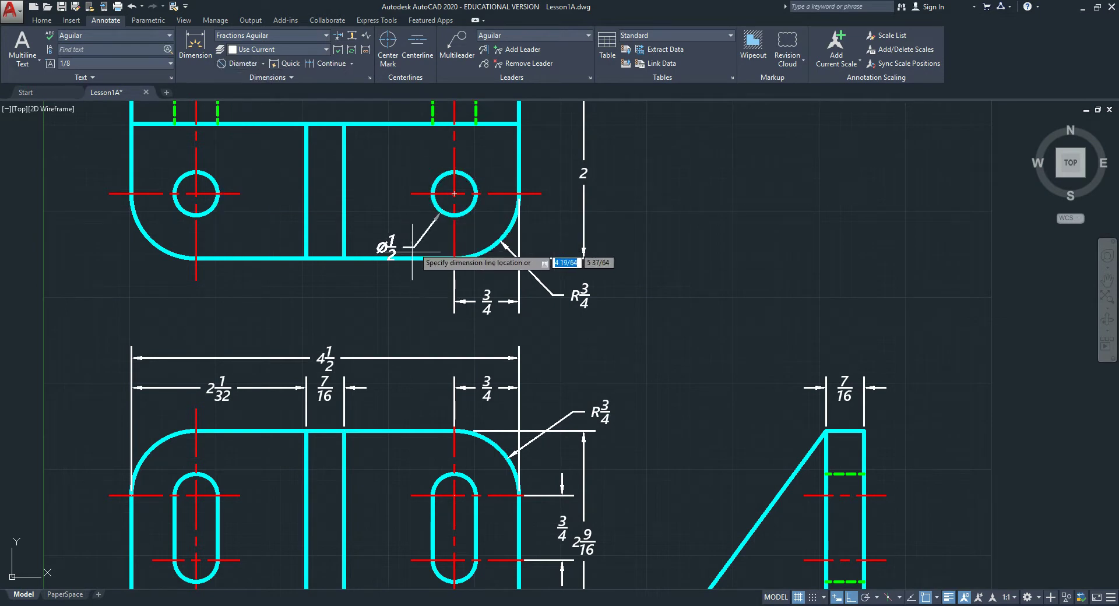
left_click(391, 290)
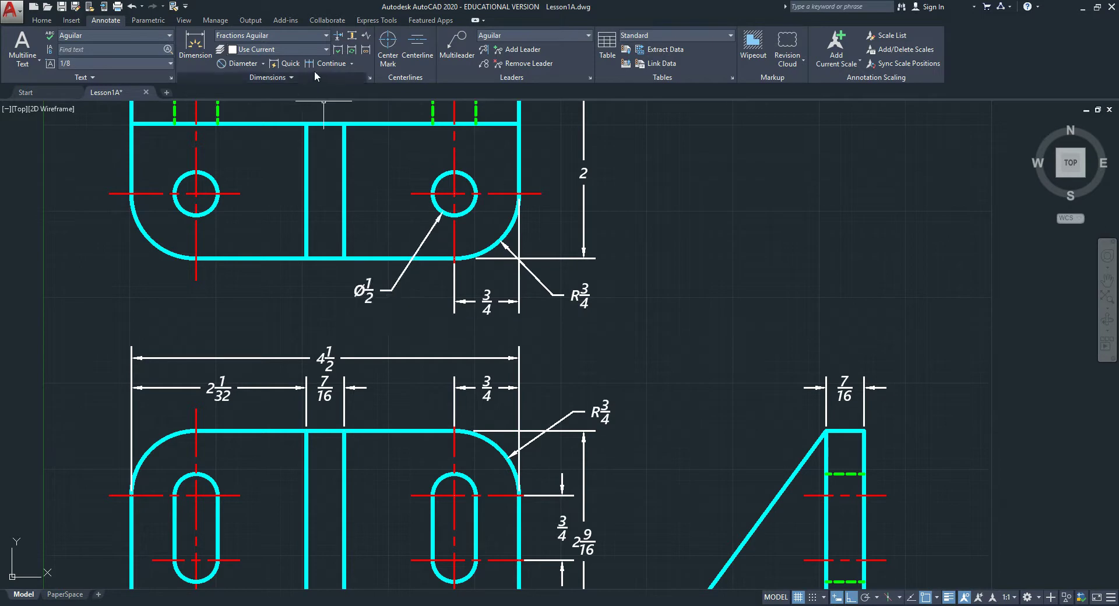
- Add a ⌀1/2 callout to the front view's right slot, text up-right, then view the lesson page
left_click(258, 65)
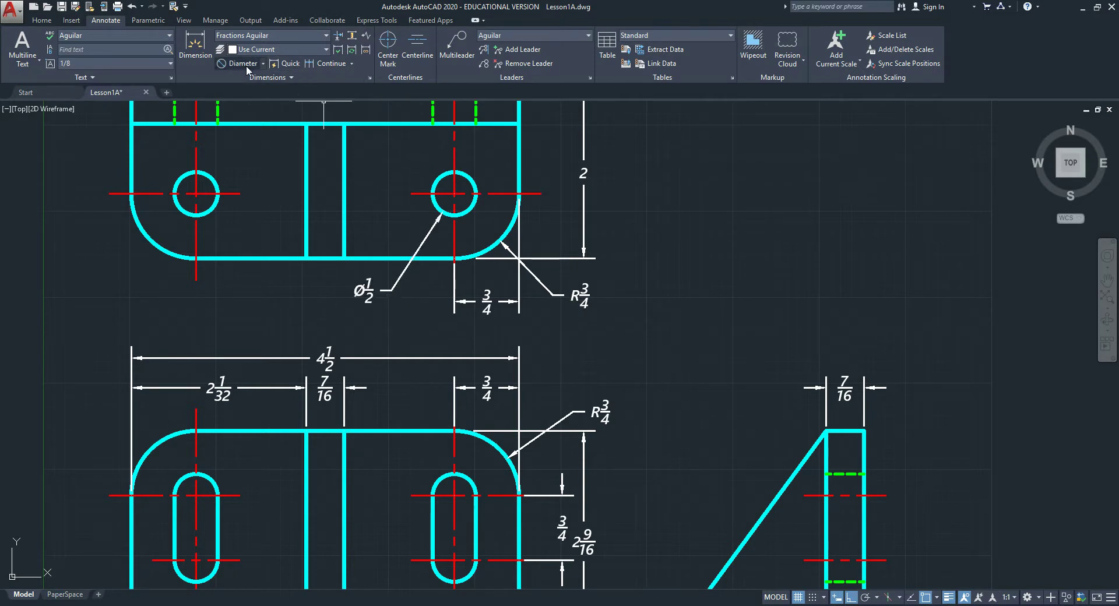
left_click(449, 476)
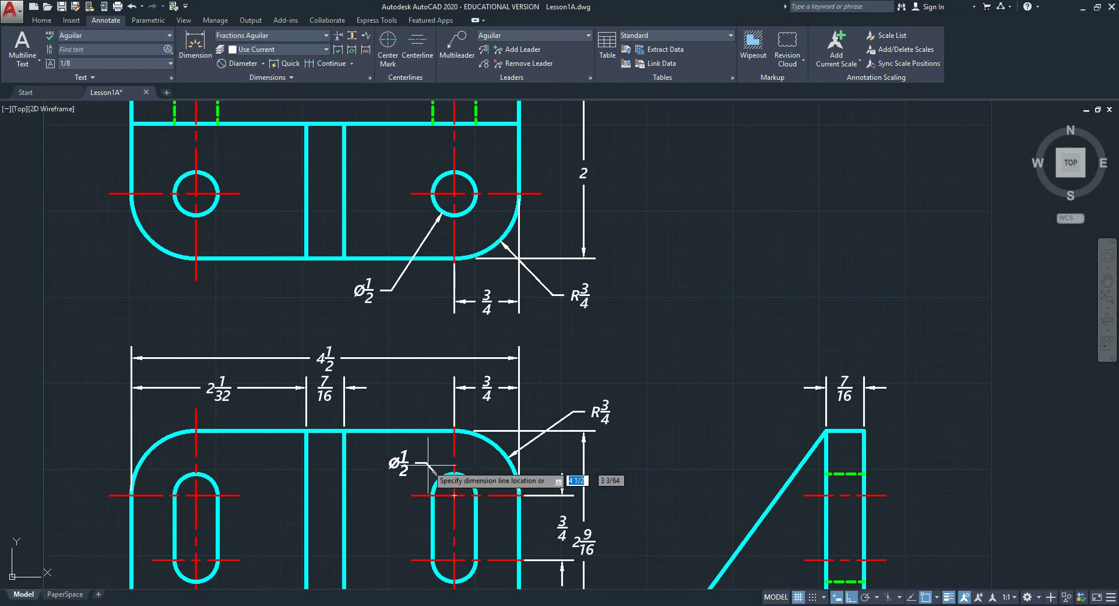
left_click(428, 465)
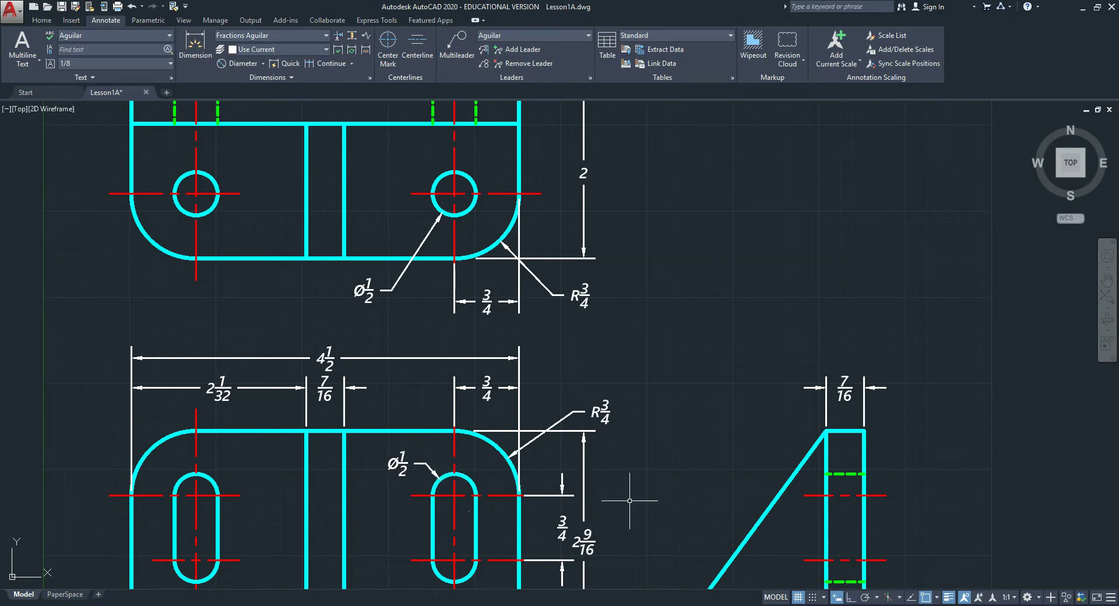
left_click(416, 462)
left_click(397, 464)
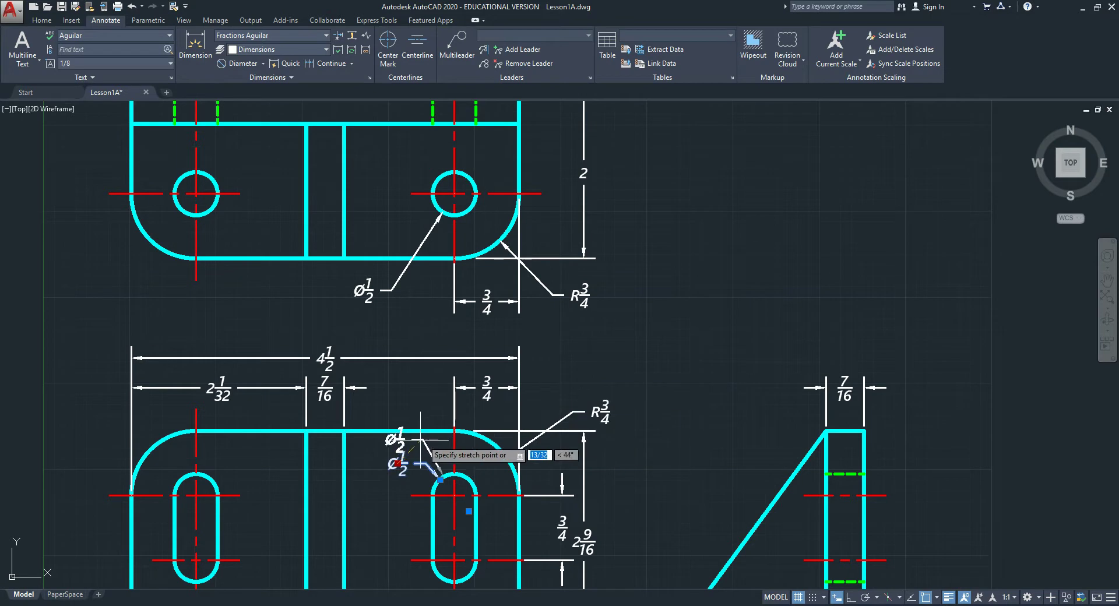
left_click(561, 374)
key("Escape")
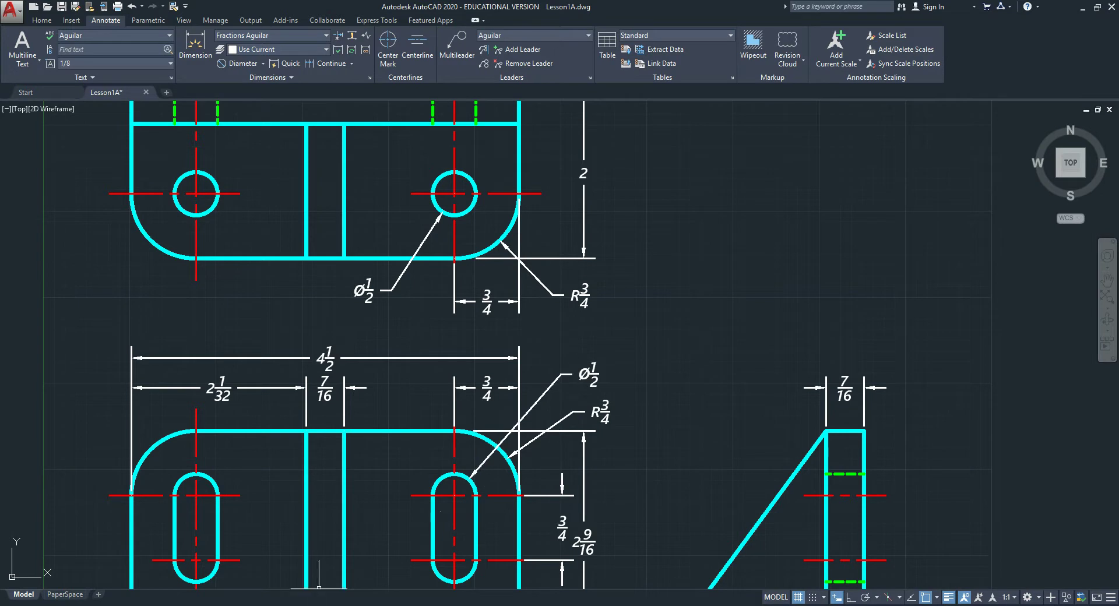
mouse_move(318, 603)
left_click(343, 548)
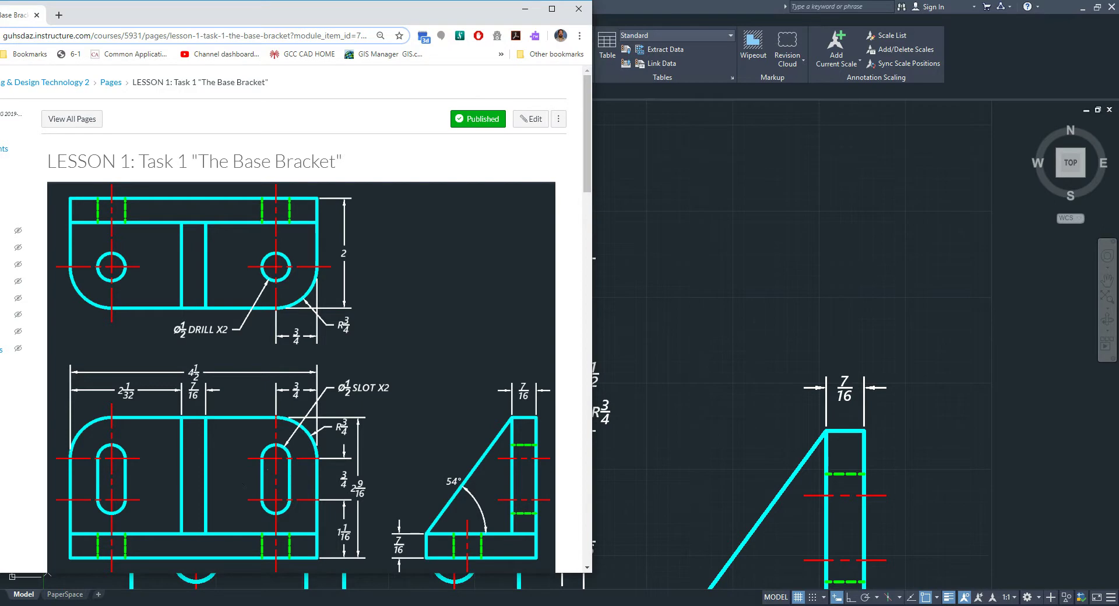
- Add a 54° angular dimension between the side view's slanted edge and its base
left_click(251, 579)
mouse_move(669, 440)
middle_mouse_down()
mouse_move(607, 425)
mouse_move(595, 304)
middle_mouse_up()
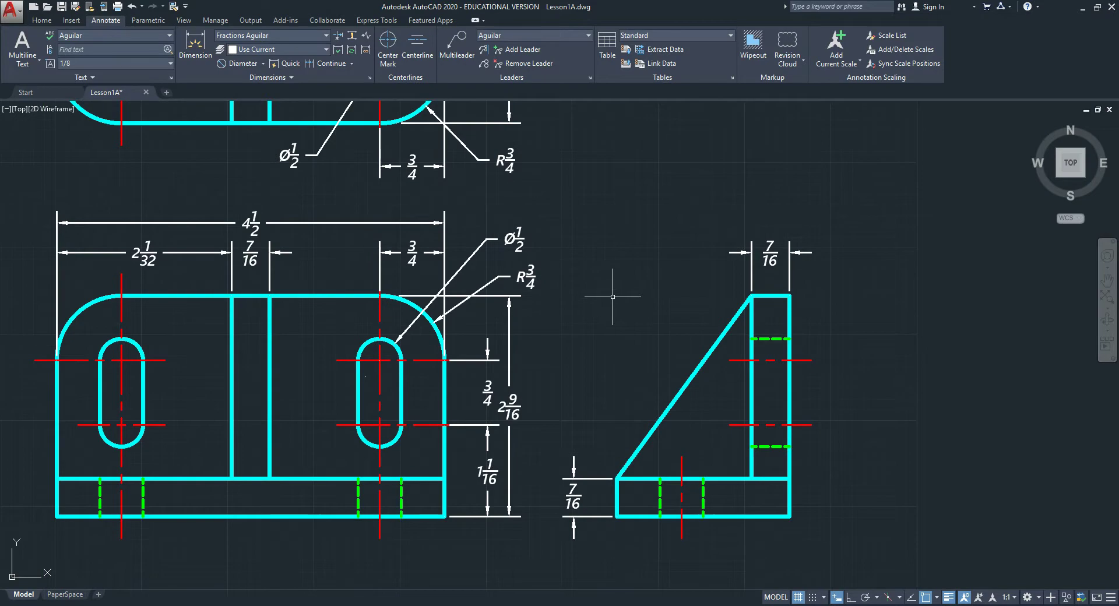
left_click(262, 65)
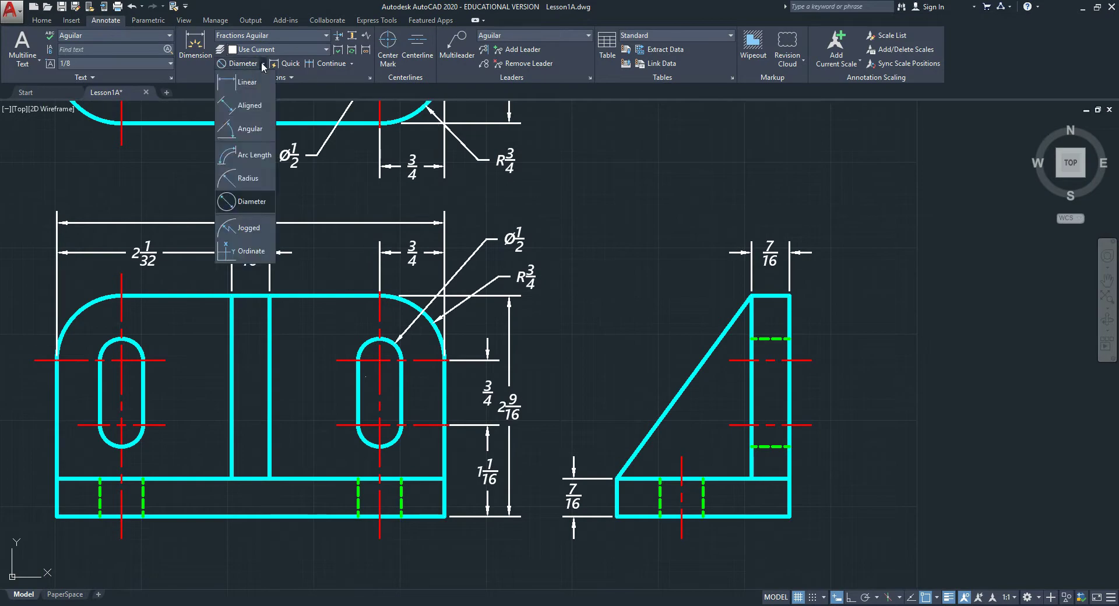
left_click(261, 130)
left_click(647, 437)
left_click(669, 479)
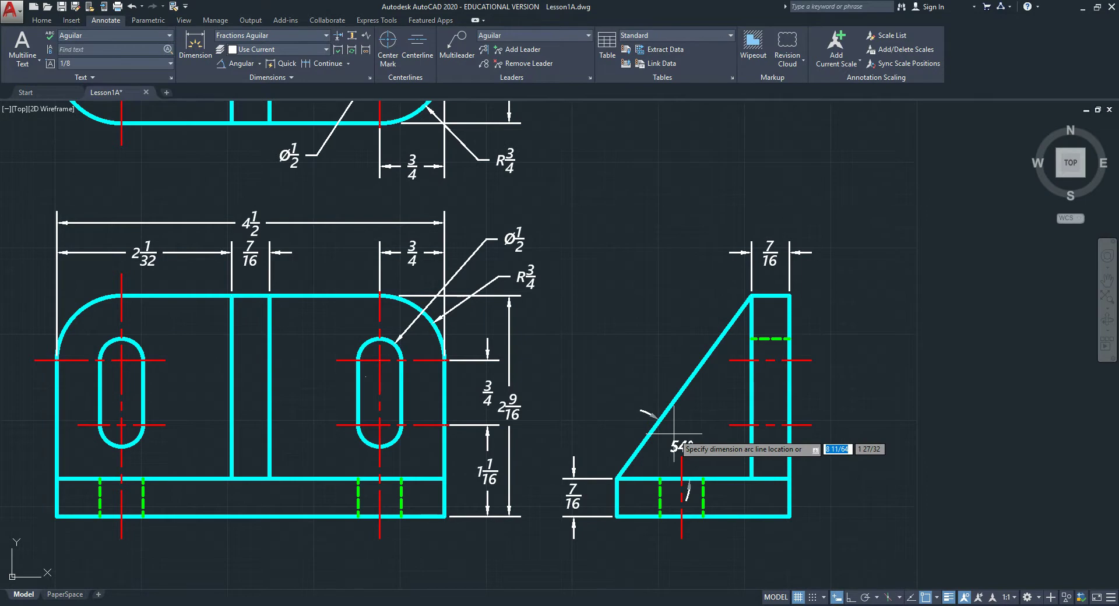
left_click(705, 434)
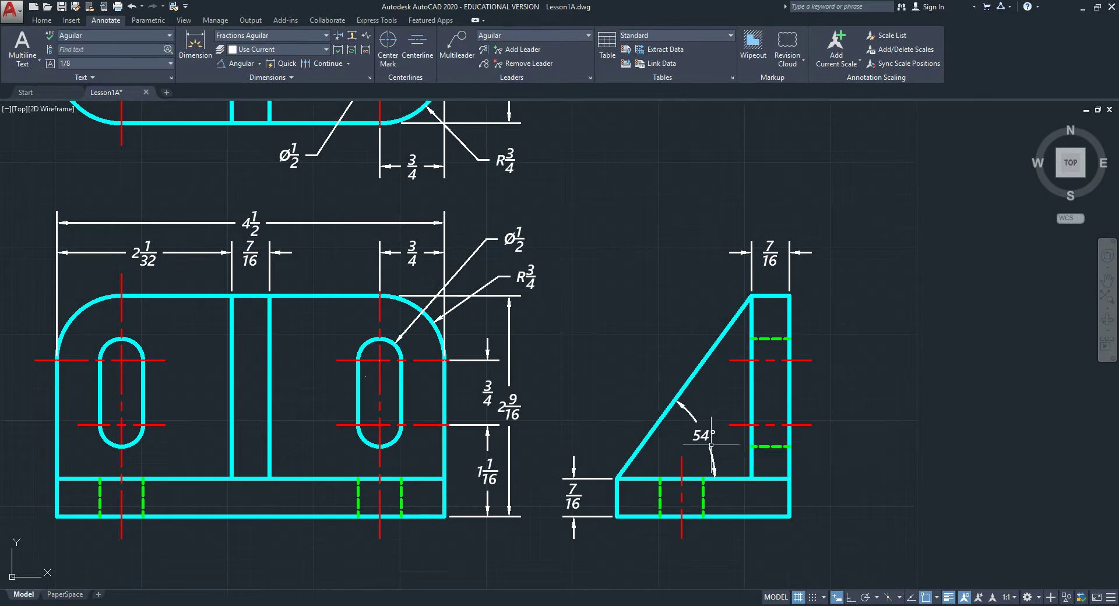
- Move the 54° text outside the arc, above the slope
left_click(702, 434)
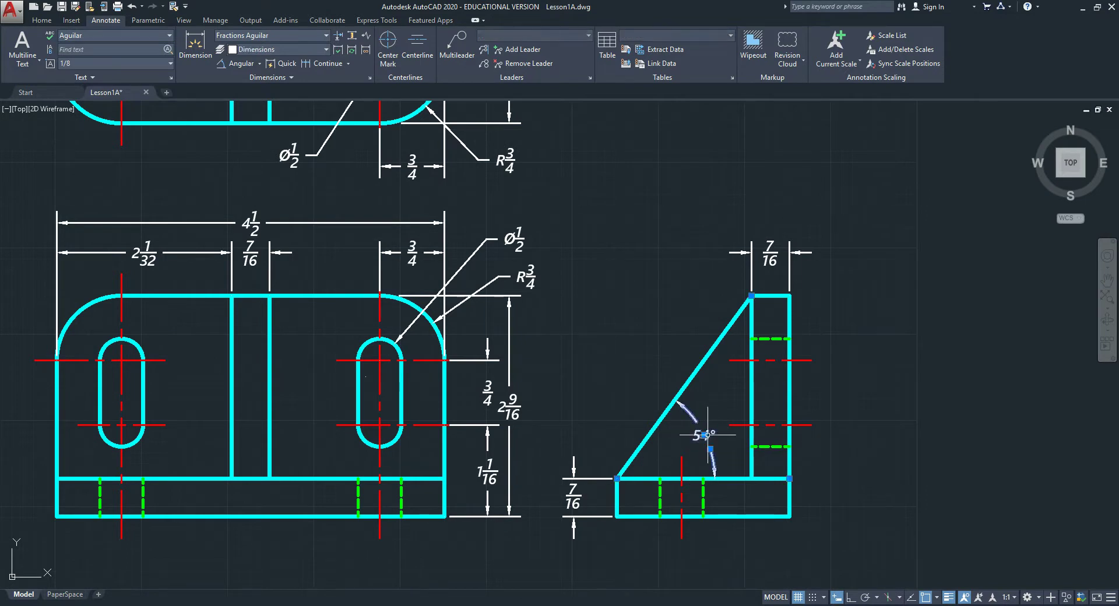
left_click(705, 435)
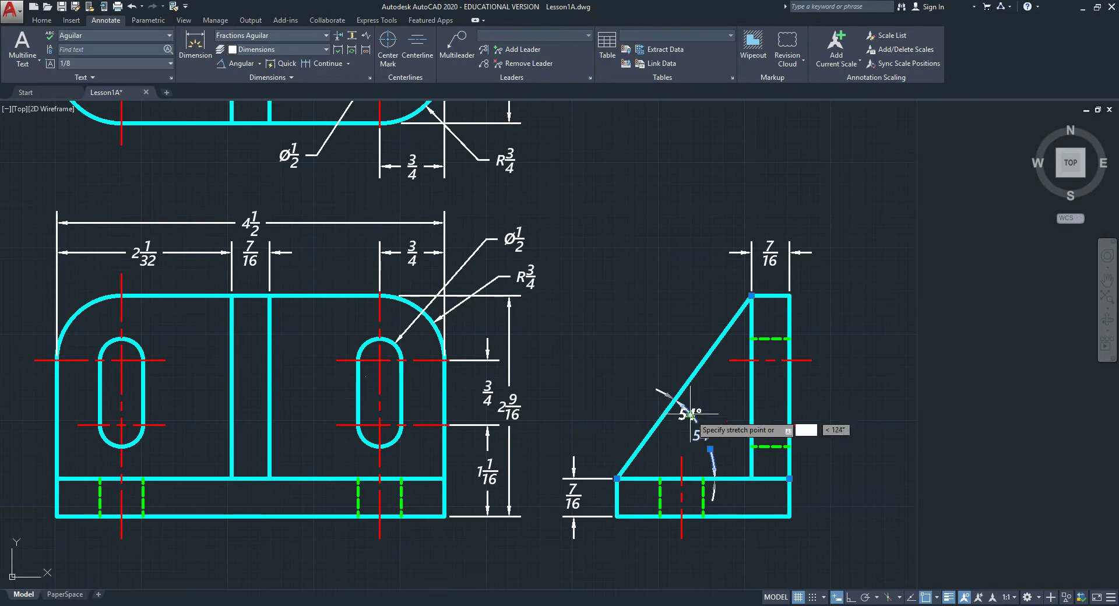
left_click(658, 388)
key("Escape")
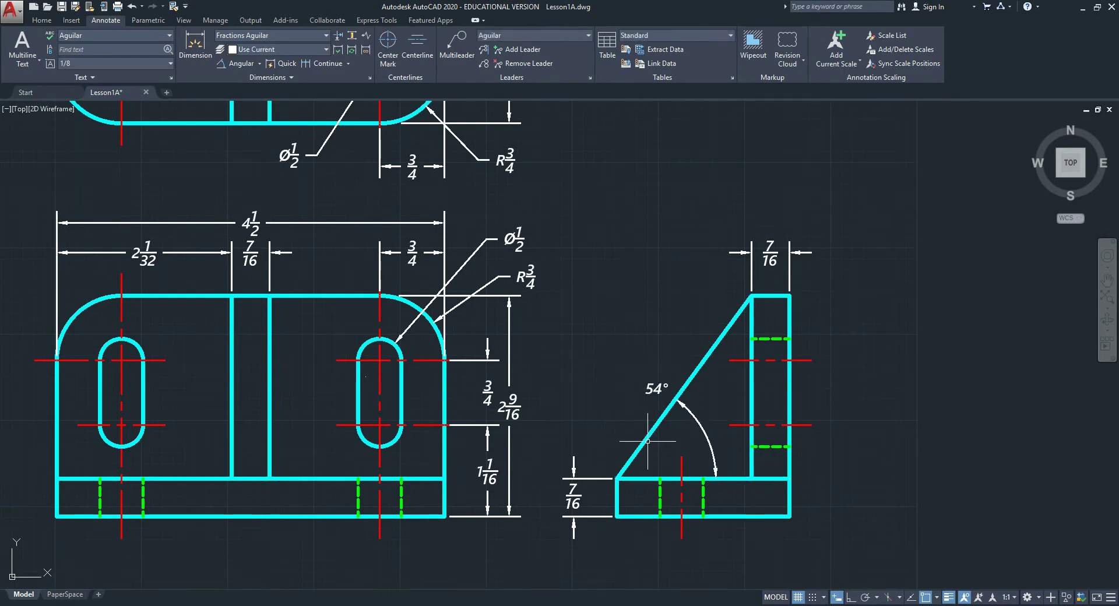
- Append 'SLOT X2' to the front view's ⌀1/2 slot callout, then compare with the lesson drawing
middle_click_drag(482, 345, 512, 424)
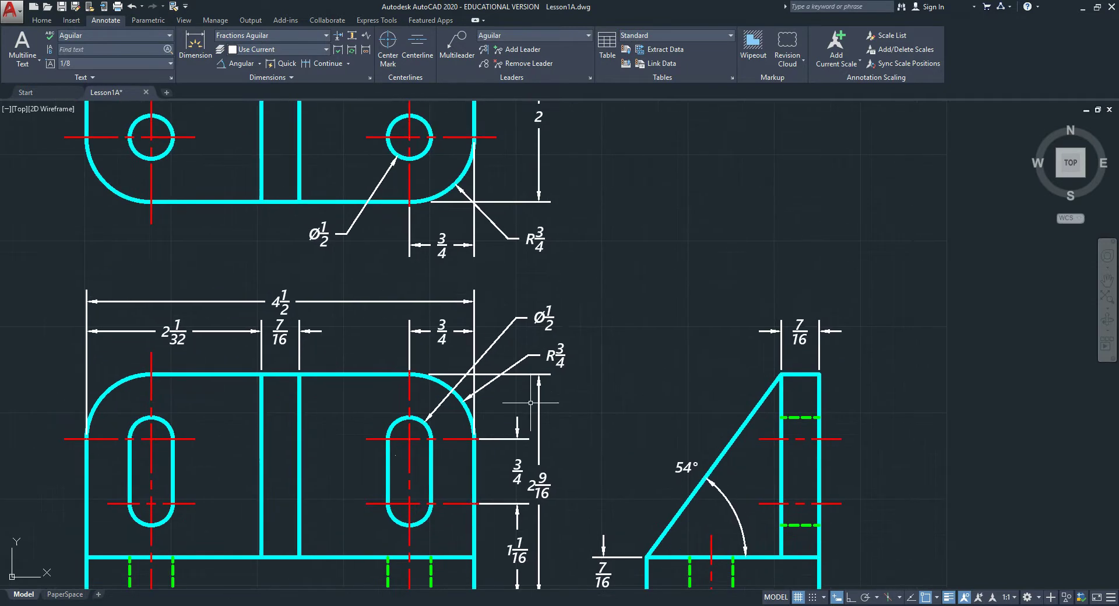
left_click(549, 316)
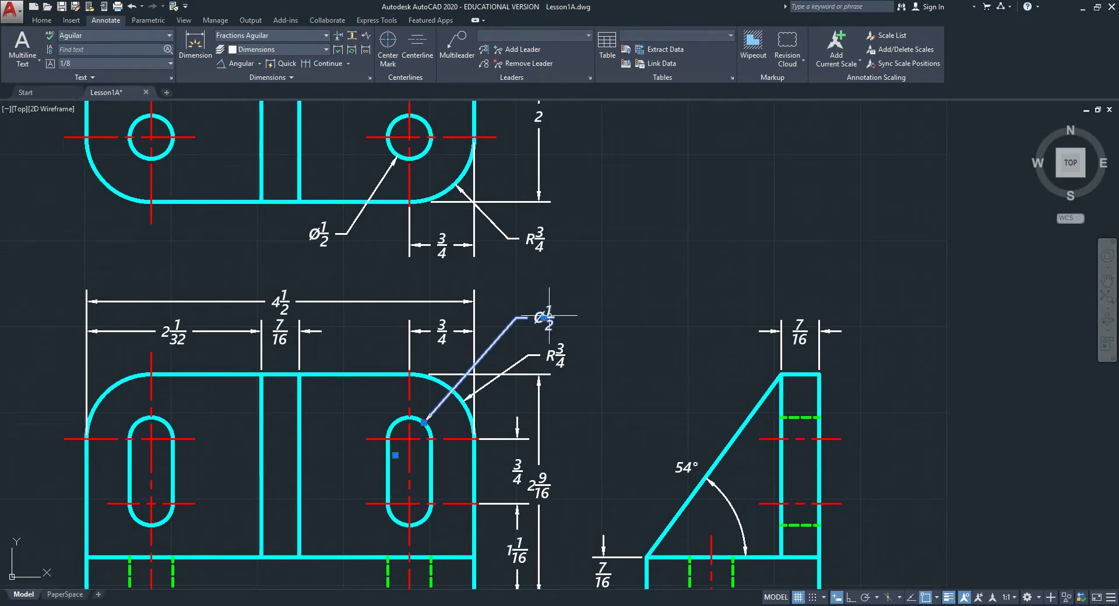
double_click(545, 318)
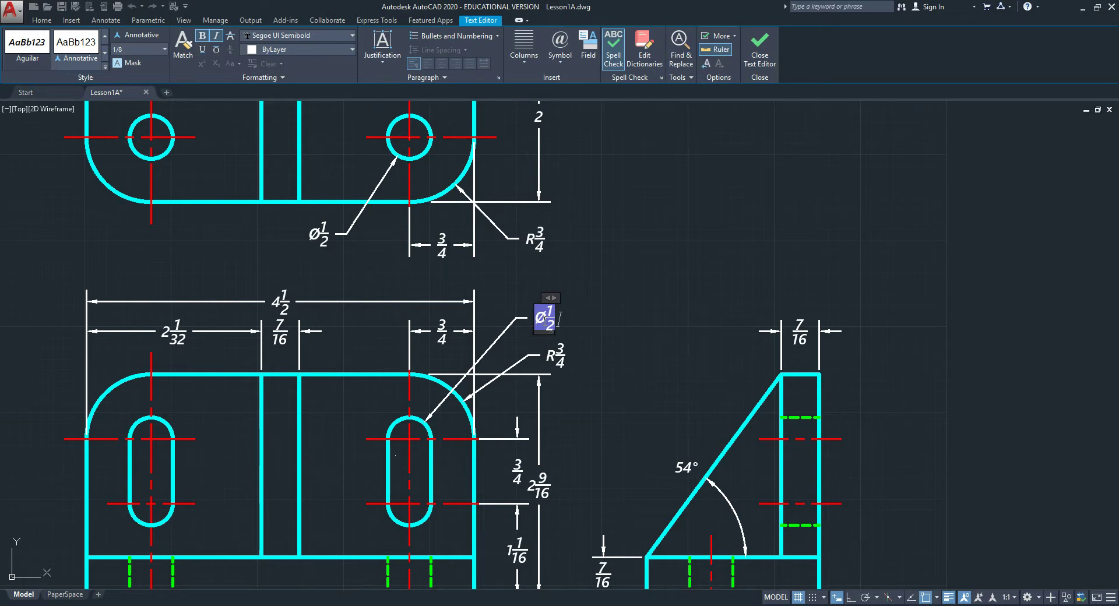
type("s")
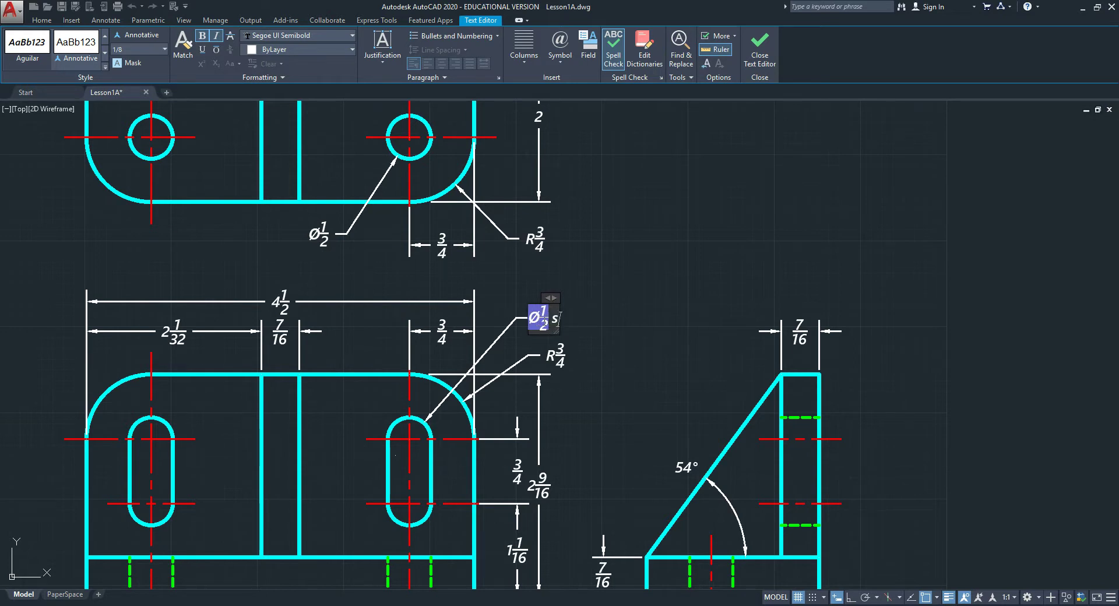
key("BackSpace")
type("SLOT")
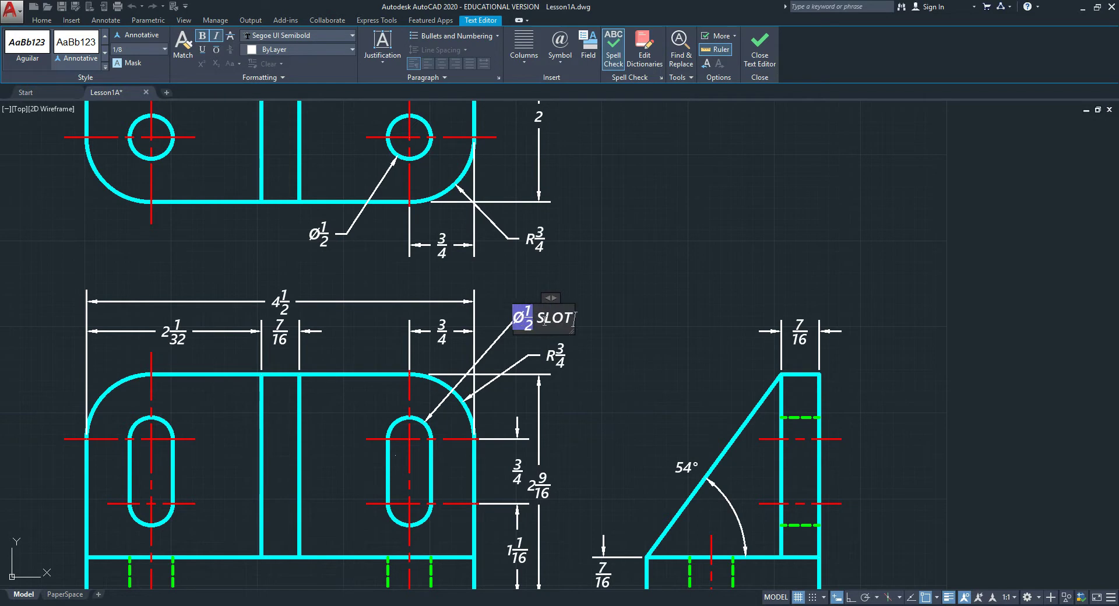
type(" X2")
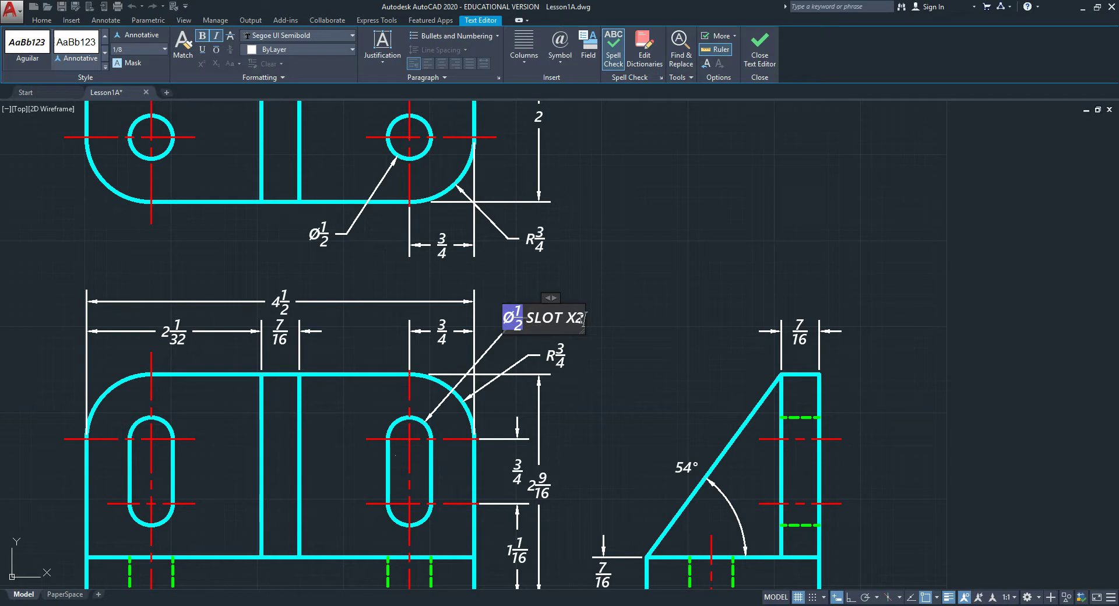
left_click(760, 52)
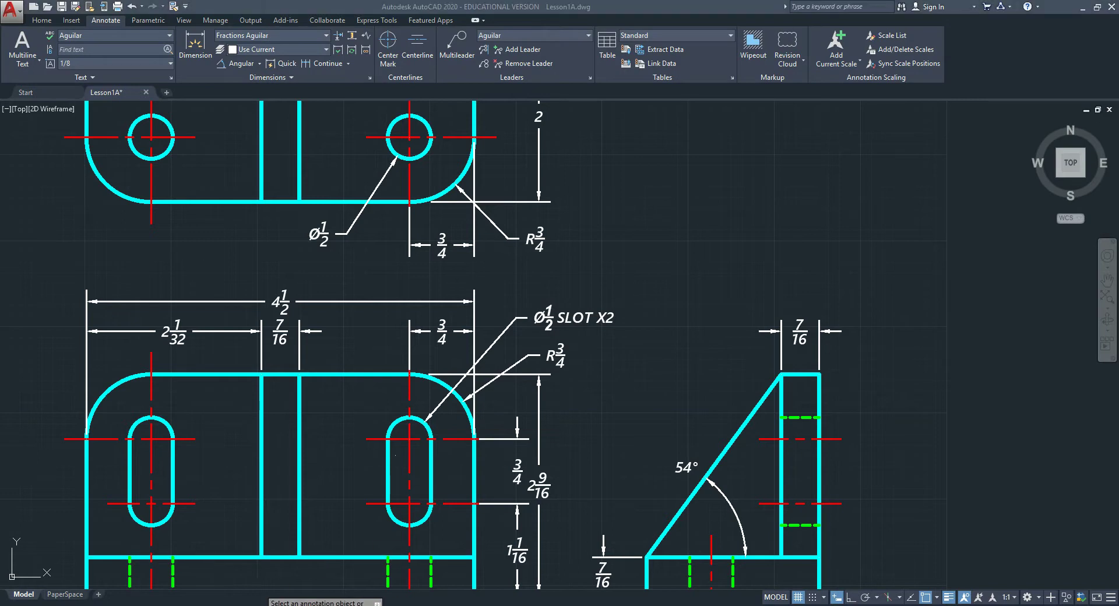
left_click(333, 560)
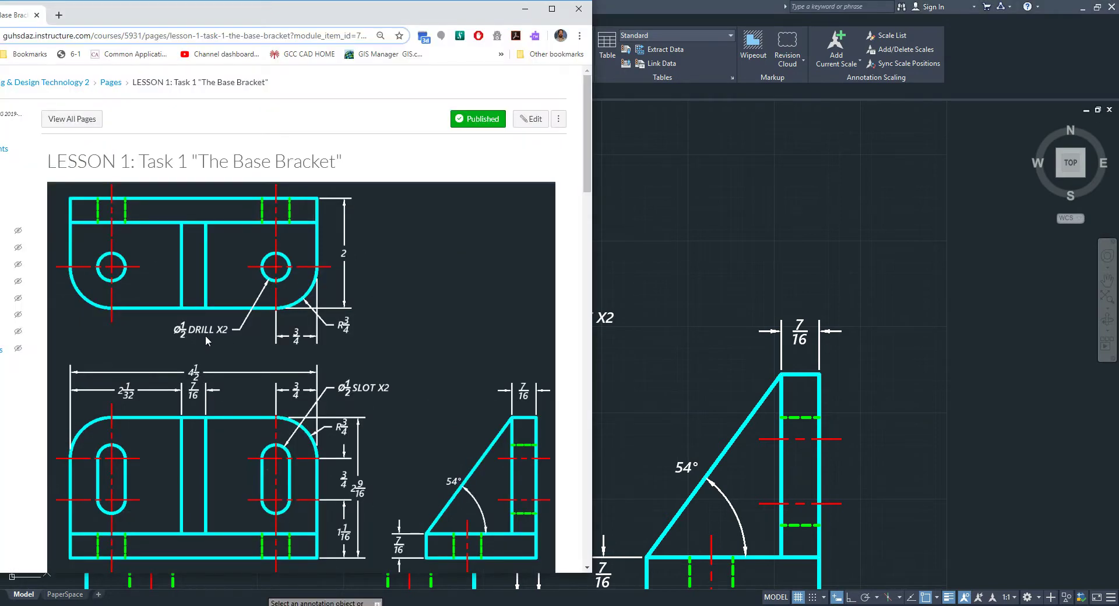
left_click(649, 256)
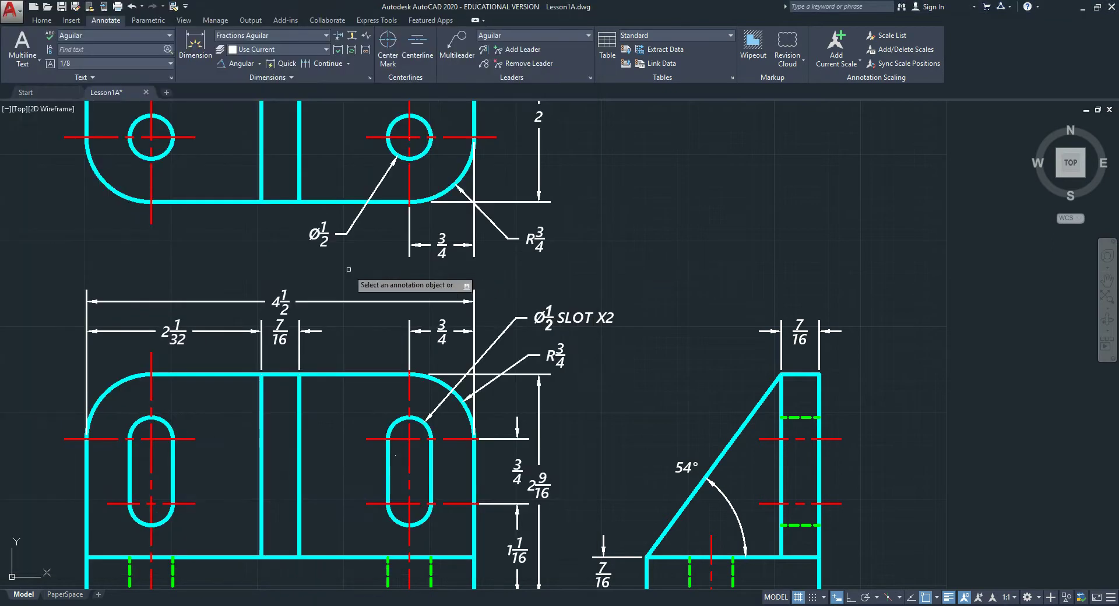
- Append 'DRILL X2' to the top view's hole note so it reads Ø1/2 DRILL X2
left_click(318, 234)
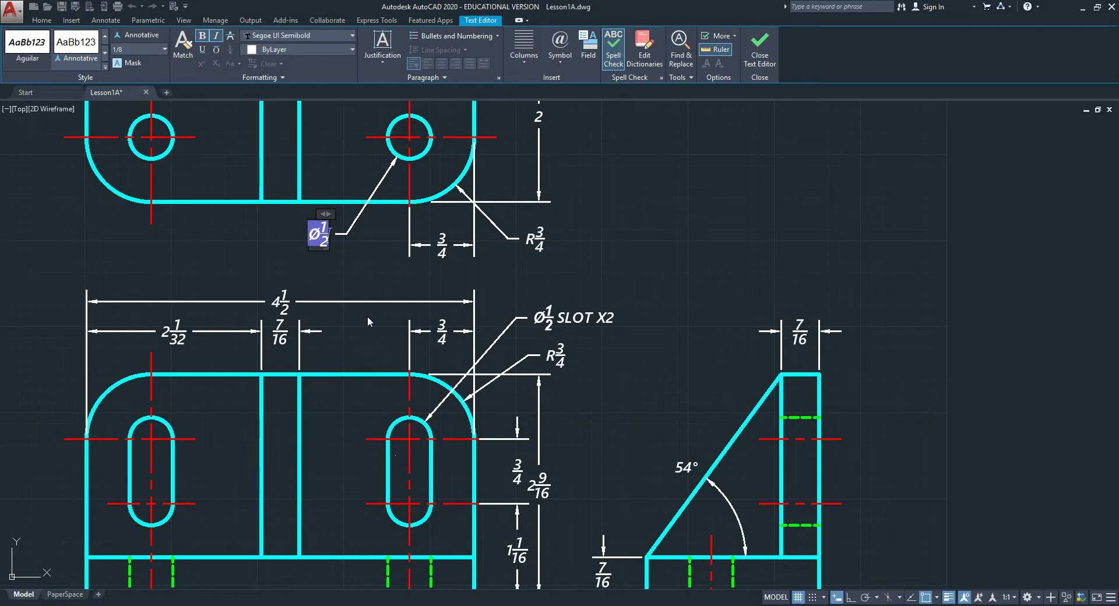
key("End")
type("DRILL X2")
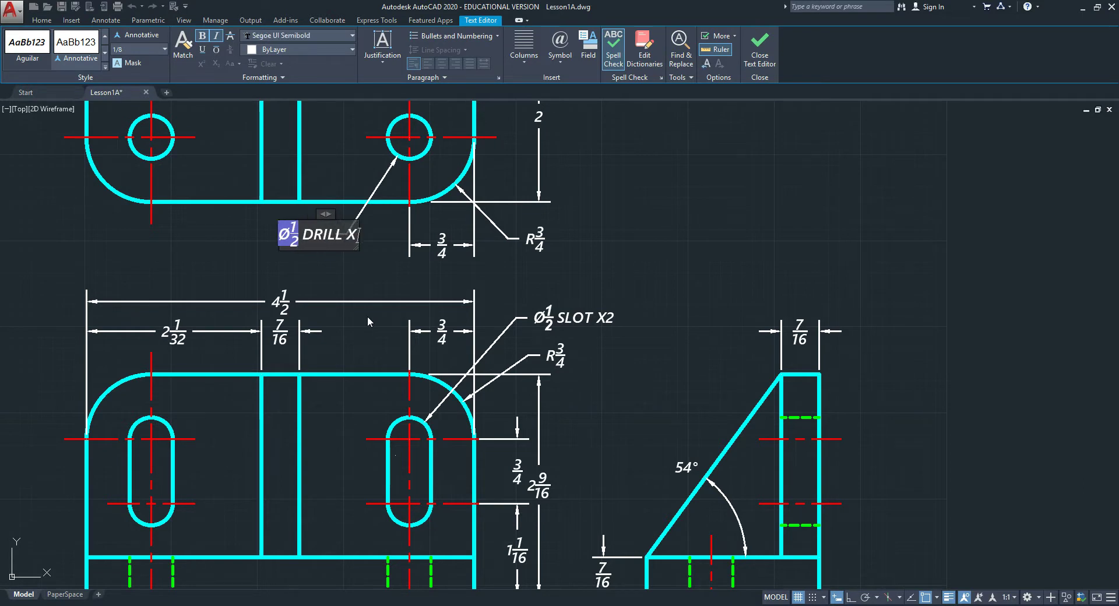
left_click(656, 320)
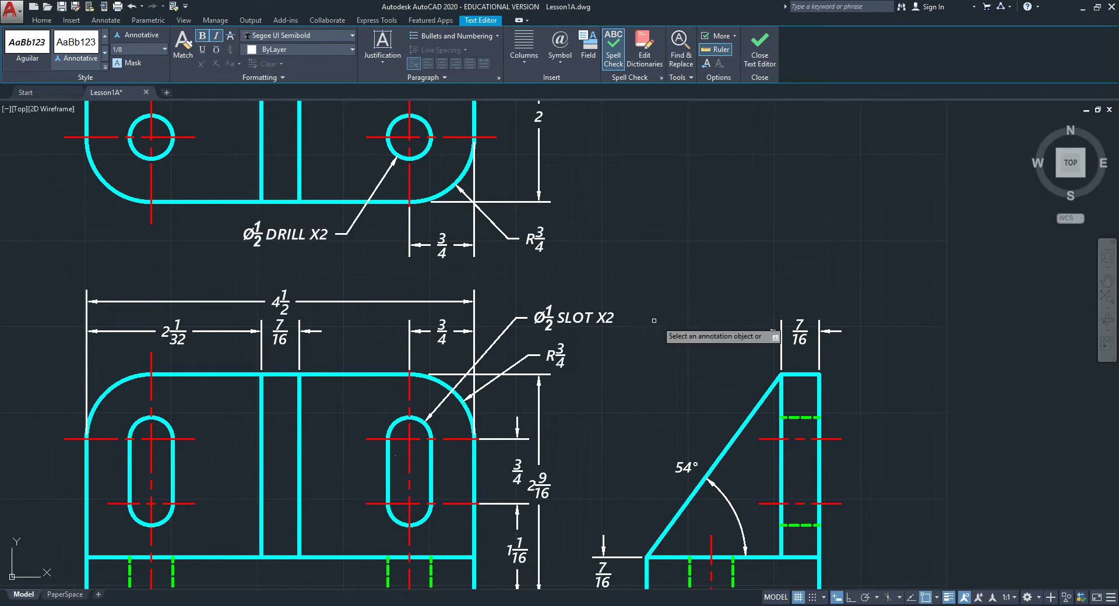
key("Escape")
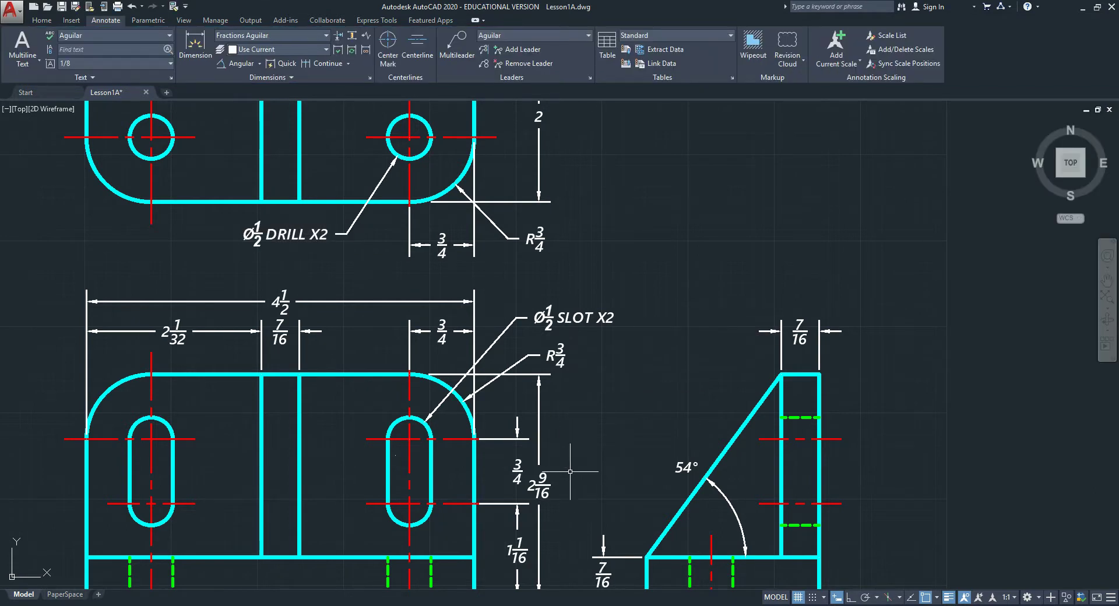
middle_click_drag(559, 470, 590, 407)
left_click(571, 450)
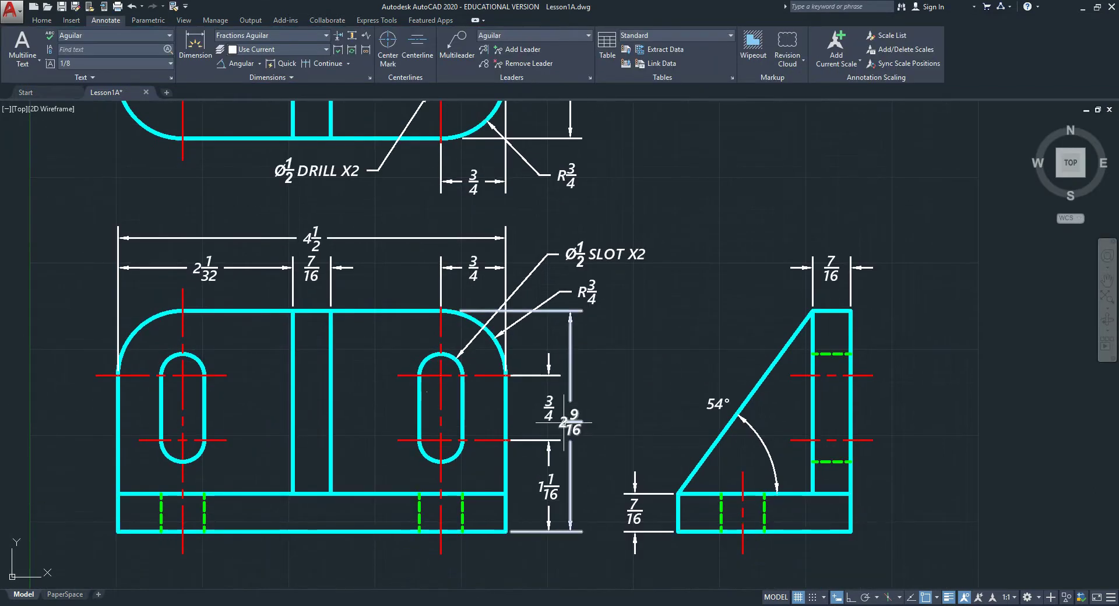
scroll(571, 450, "down", 2)
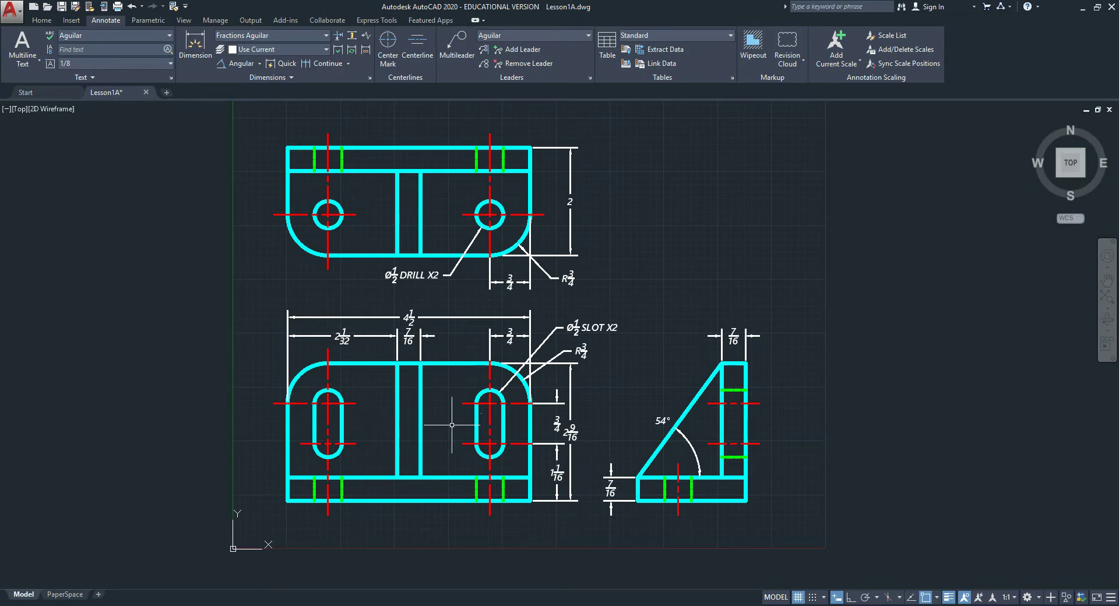
- With Ortho on, shorten the front view 3/4 dimension's extension line away from the rounded corner
scroll(503, 369, "up", 4)
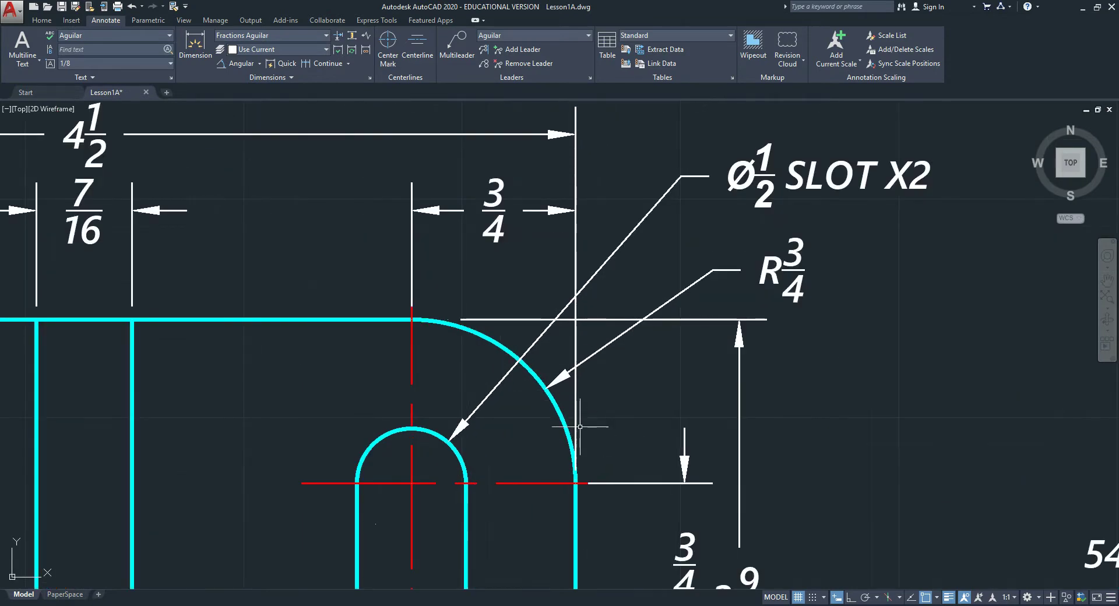
left_click(577, 423)
left_click(575, 482)
scroll(582, 437, "up", 4)
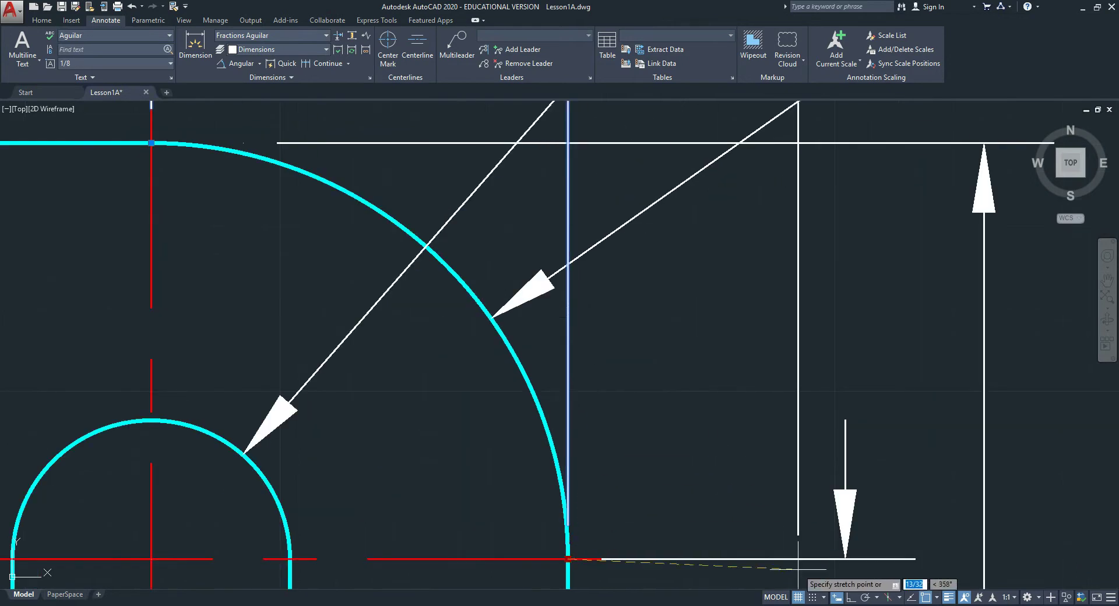
left_click(851, 597)
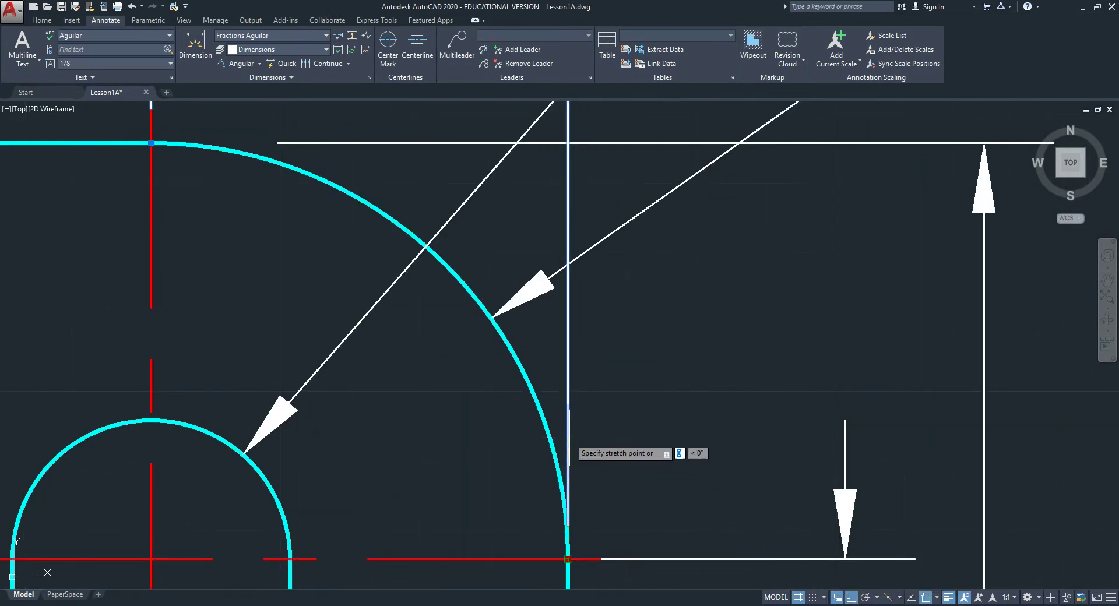
left_click(590, 451)
key("Escape")
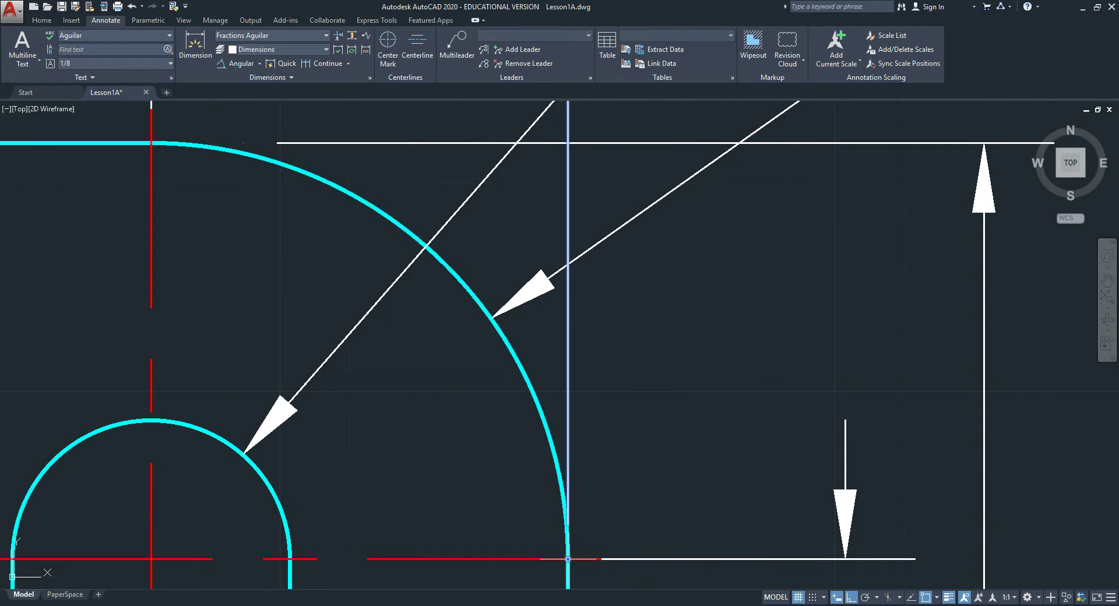
- Shorten the 2 1/32 dimension's extension line so it stops above the arc
scroll(638, 479, "down", 5)
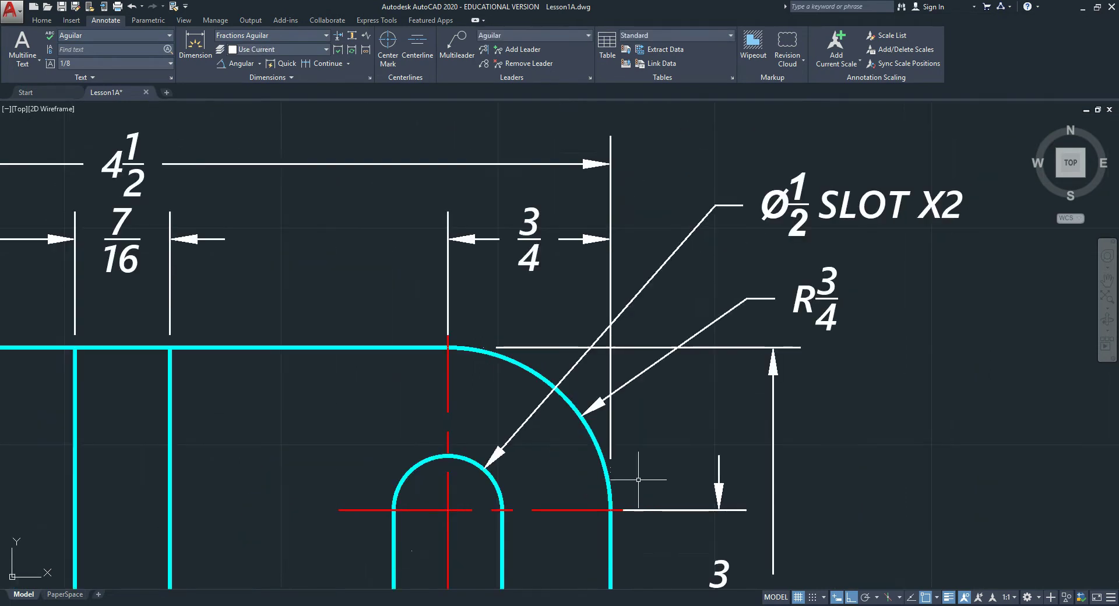
mouse_move(537, 457)
middle_mouse_down()
mouse_move(442, 437)
mouse_move(706, 408)
middle_mouse_up()
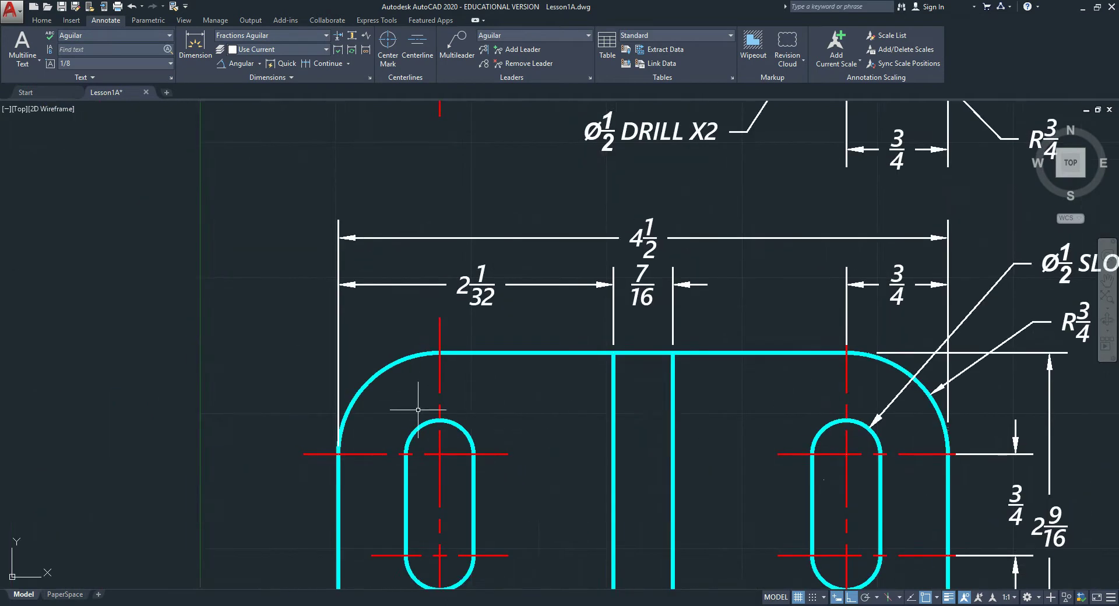
scroll(324, 370, "up", 3)
left_click(359, 353)
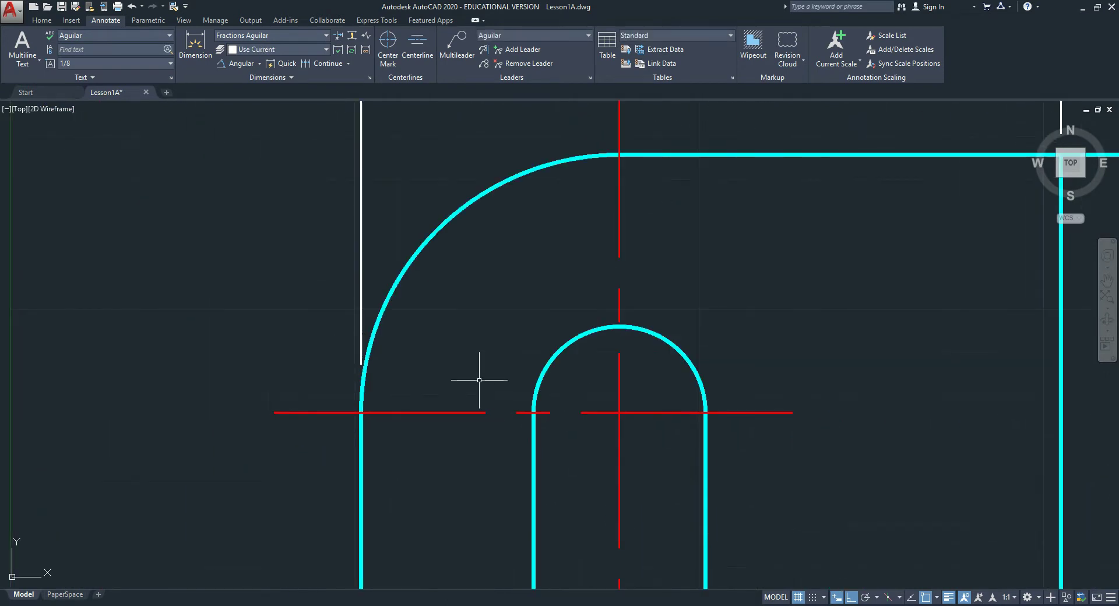
scroll(474, 374, "down", 2)
left_click(402, 354)
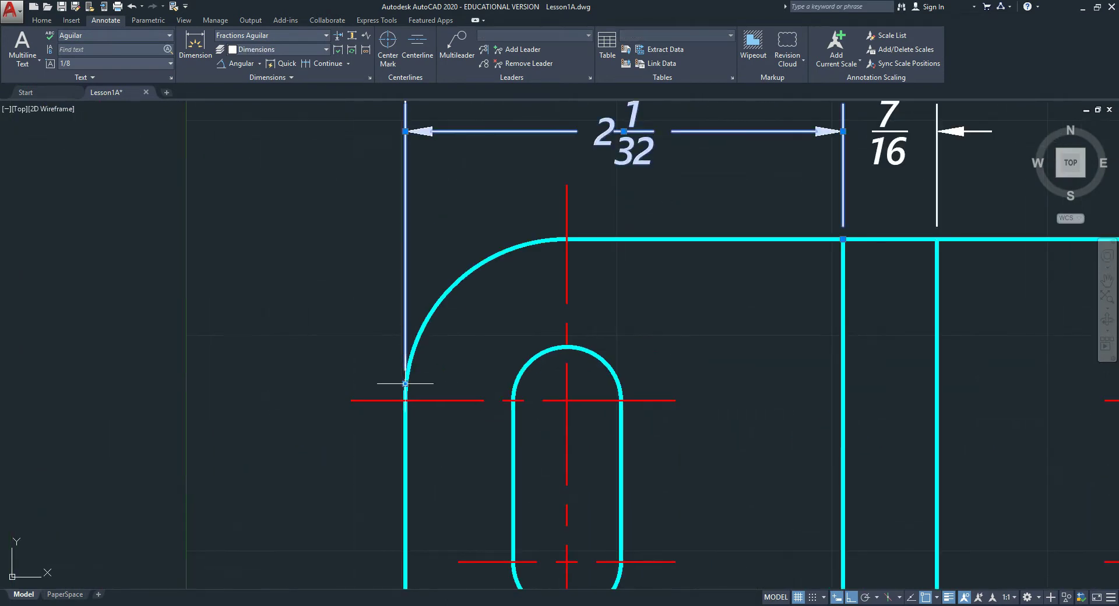
left_click(404, 382)
left_click(389, 354)
key("Escape")
- Lower the top view 3/4 dimension's right extension line to leave a gap at the corner
scroll(592, 375, "down", 3)
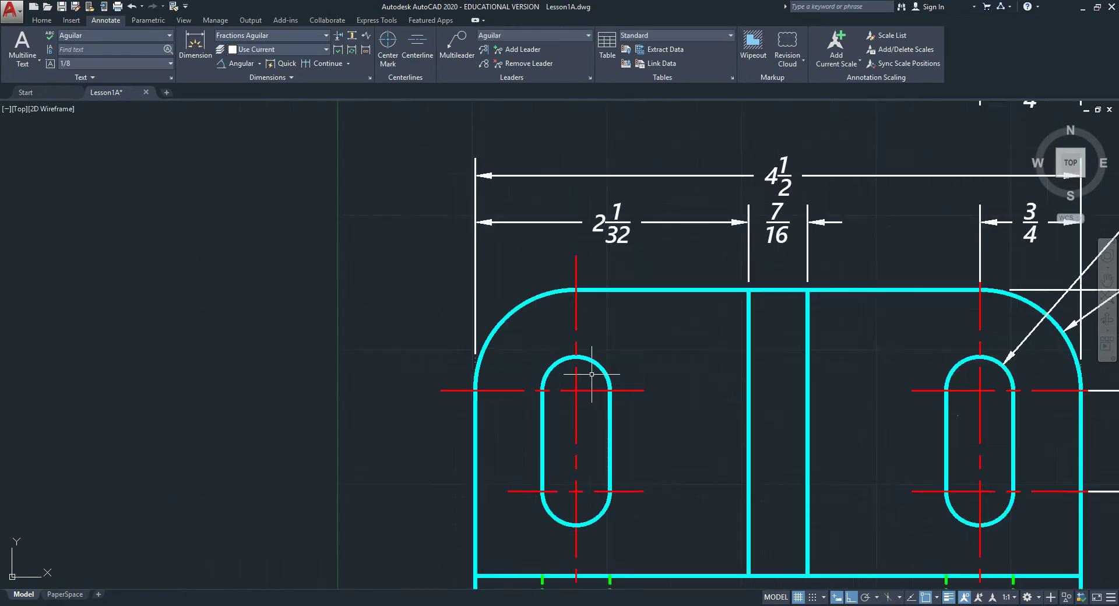
middle_click_drag(628, 342, 359, 413)
scroll(325, 390, "up", 2)
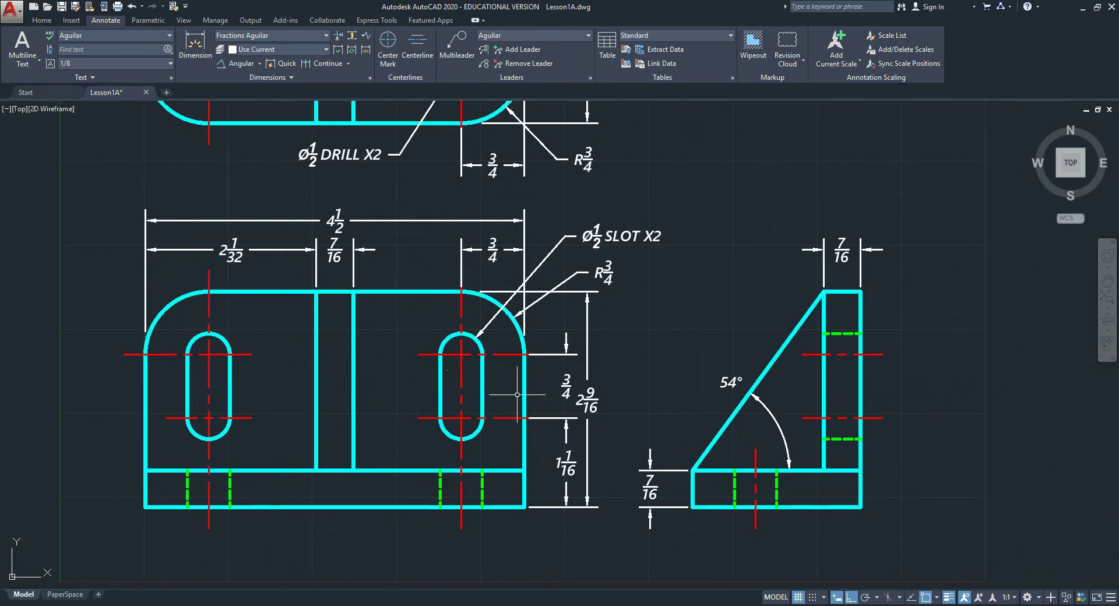
scroll(661, 286, "up", 4)
left_click(652, 263)
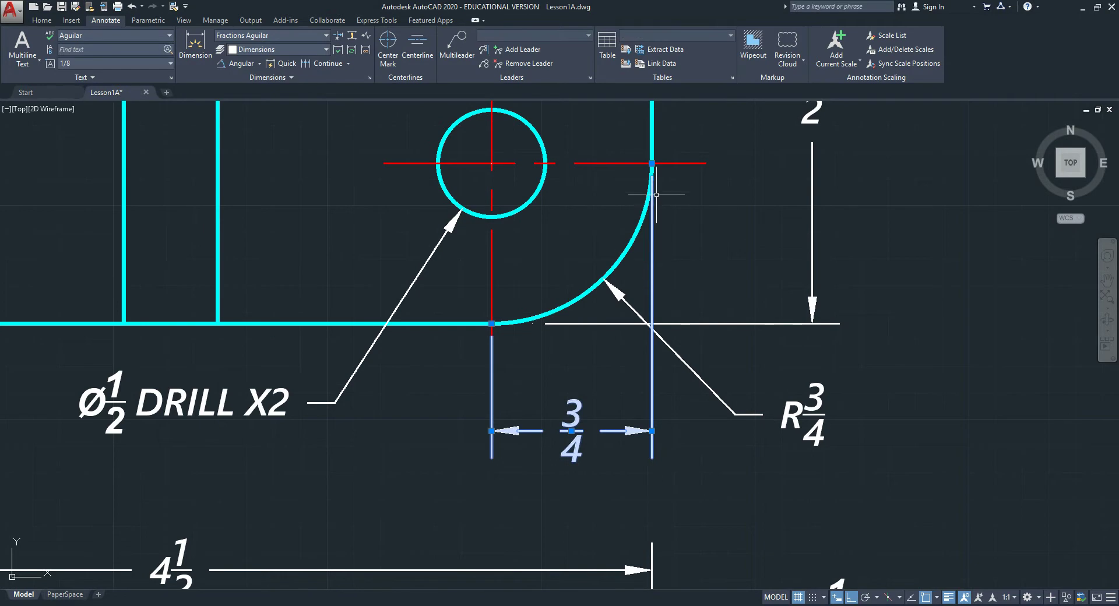
left_click(652, 163)
left_click(690, 246)
key("Escape")
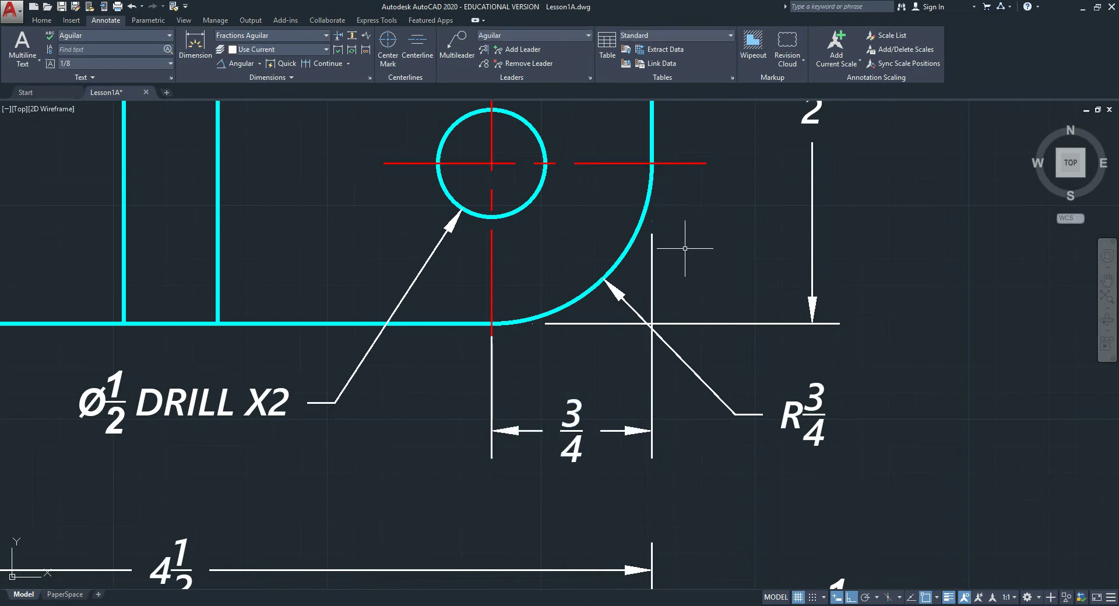
- Pan and zoom to review the slotted front view and its right slot
scroll(657, 225, "up", 5)
scroll(646, 205, "down", 5)
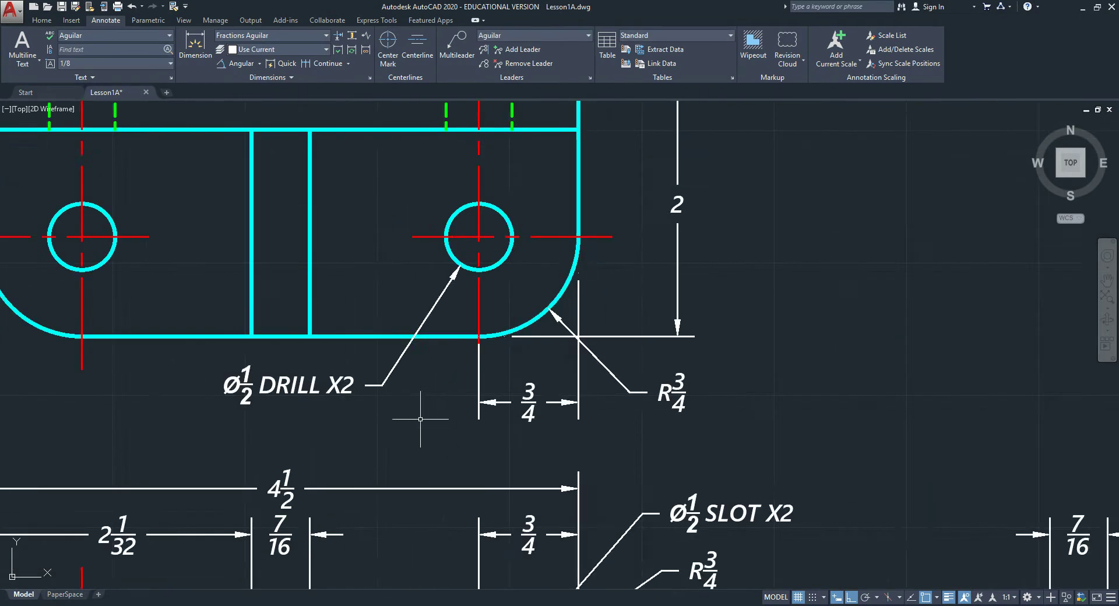
middle_click_drag(430, 419, 803, 320)
middle_click_drag(367, 469, 552, 239)
scroll(420, 350, "up", 5)
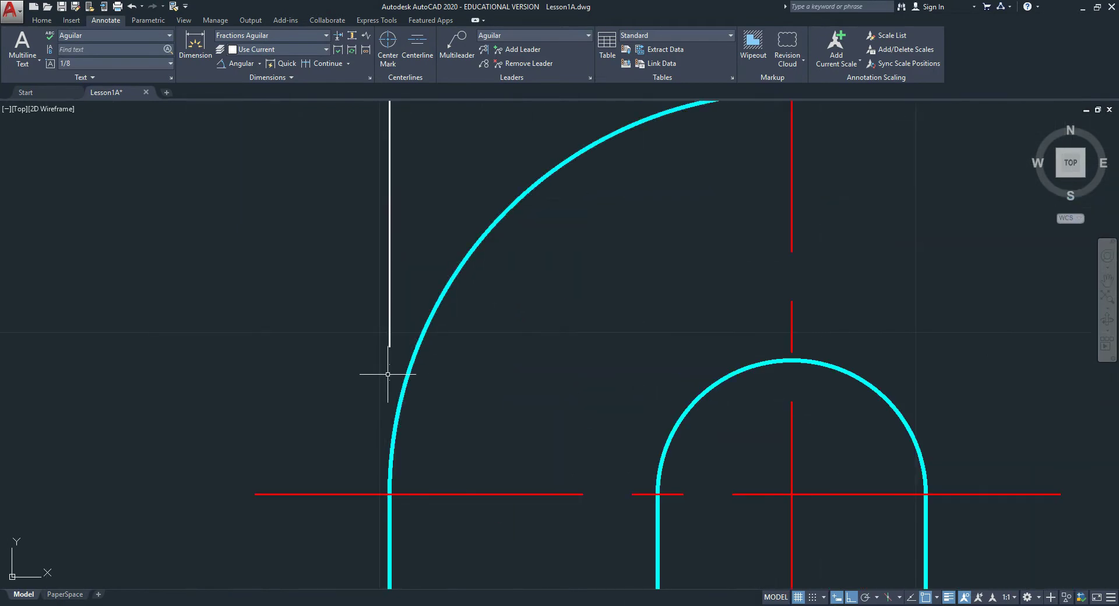
scroll(404, 350, "down", 5)
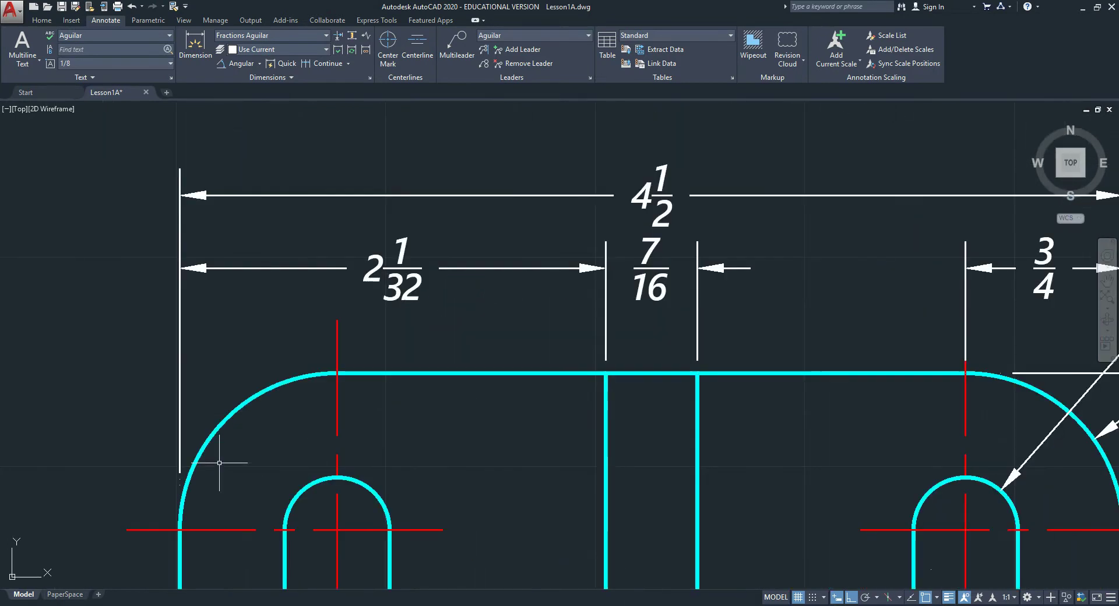
middle_click_drag(584, 332, 163, 358)
scroll(508, 351, "up", 5)
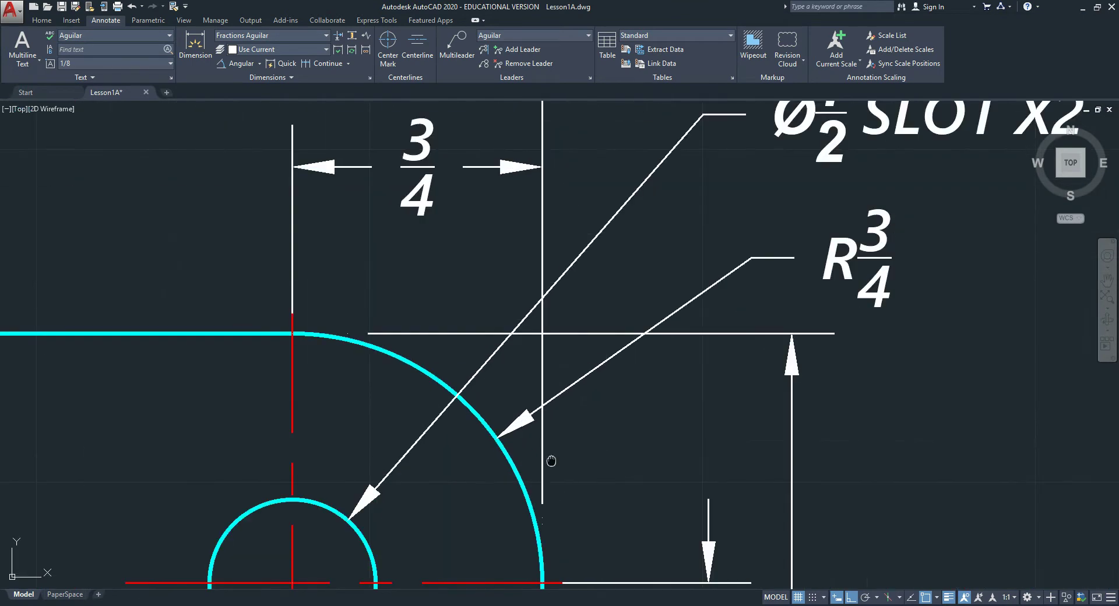
scroll(508, 351, "down", 2)
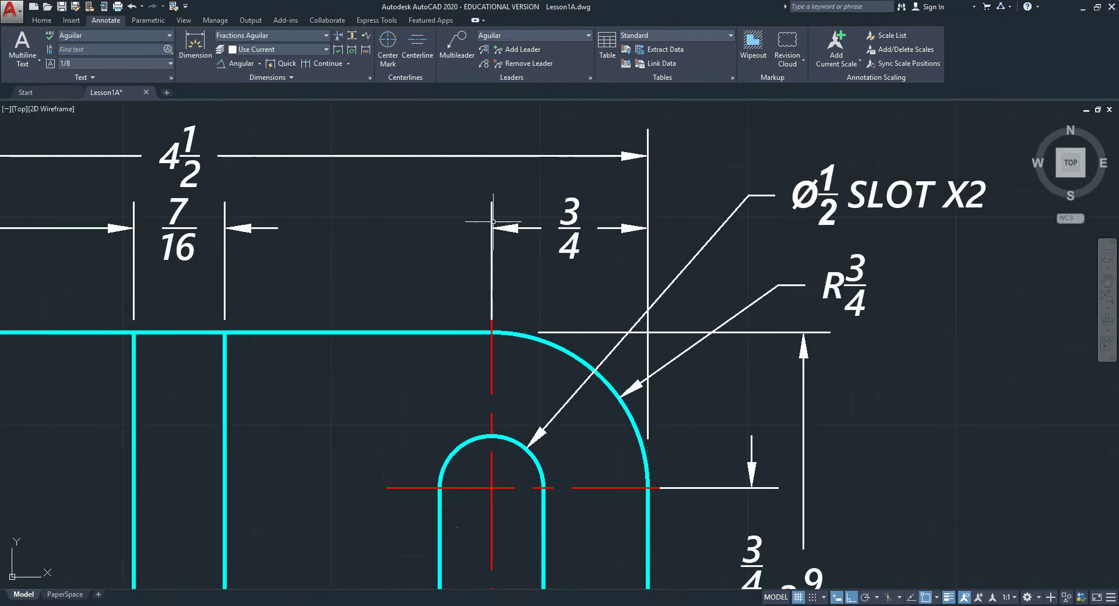
- Show the layer list from the Home ribbon and centre the whole drawing
left_click(45, 21)
left_click(512, 37)
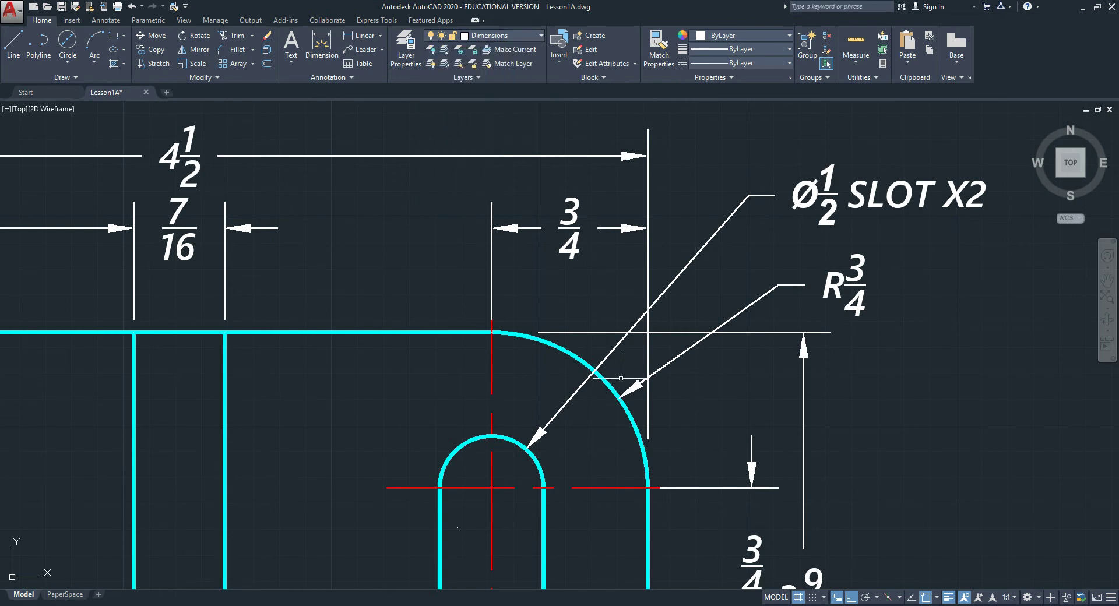
scroll(624, 373, "down", 8)
middle_click_drag(588, 415, 544, 418)
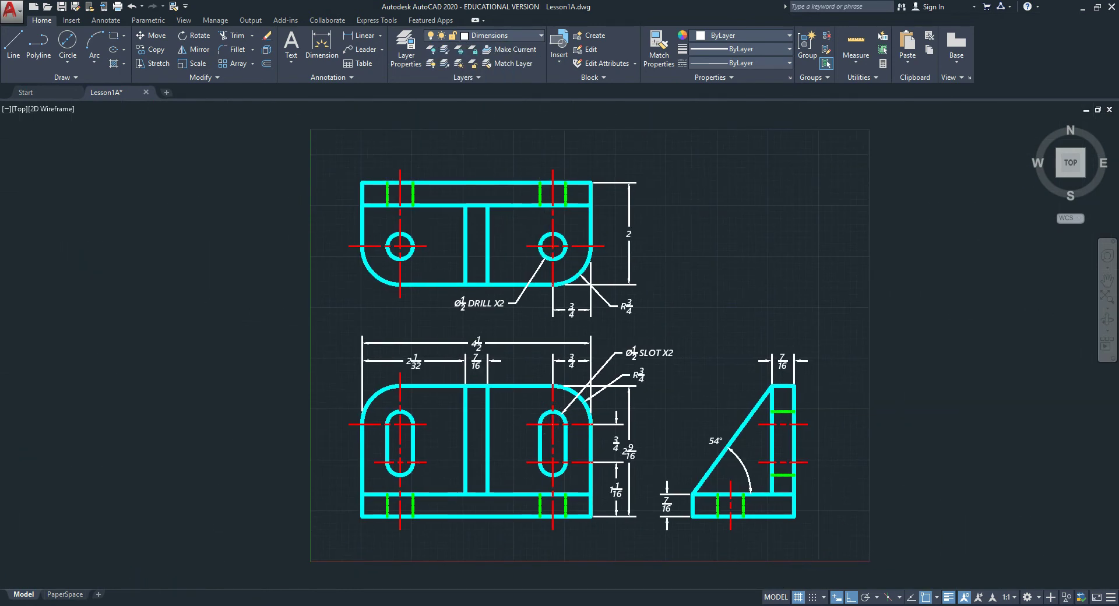